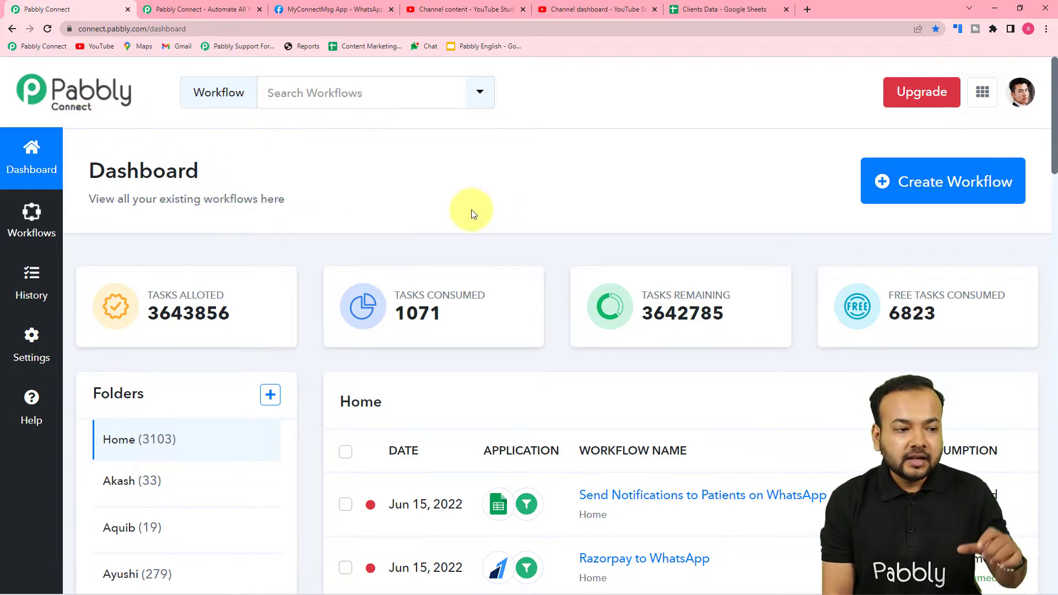
left_click(185, 9)
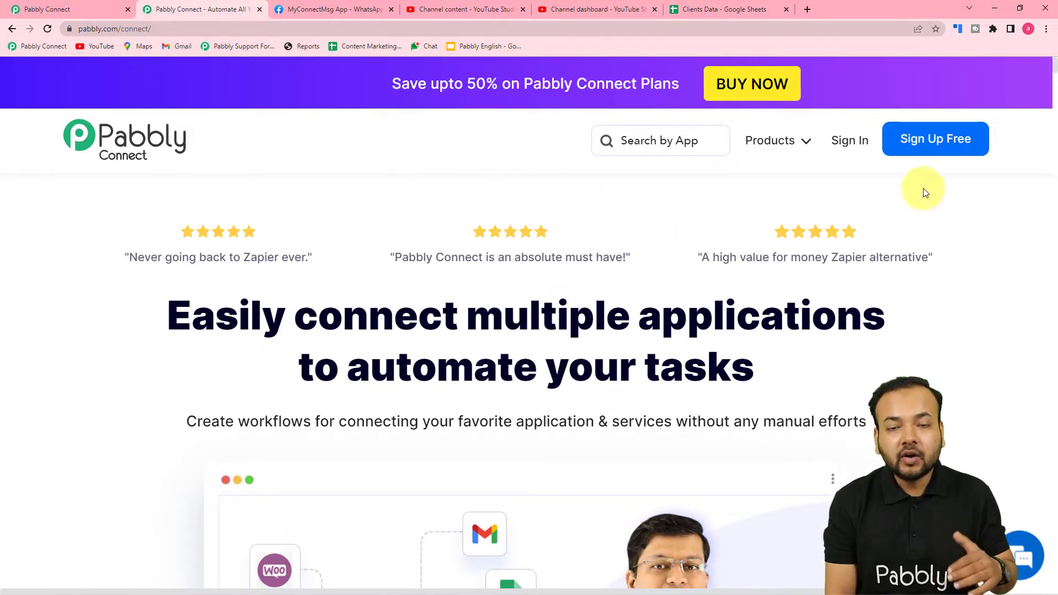
left_click(84, 11)
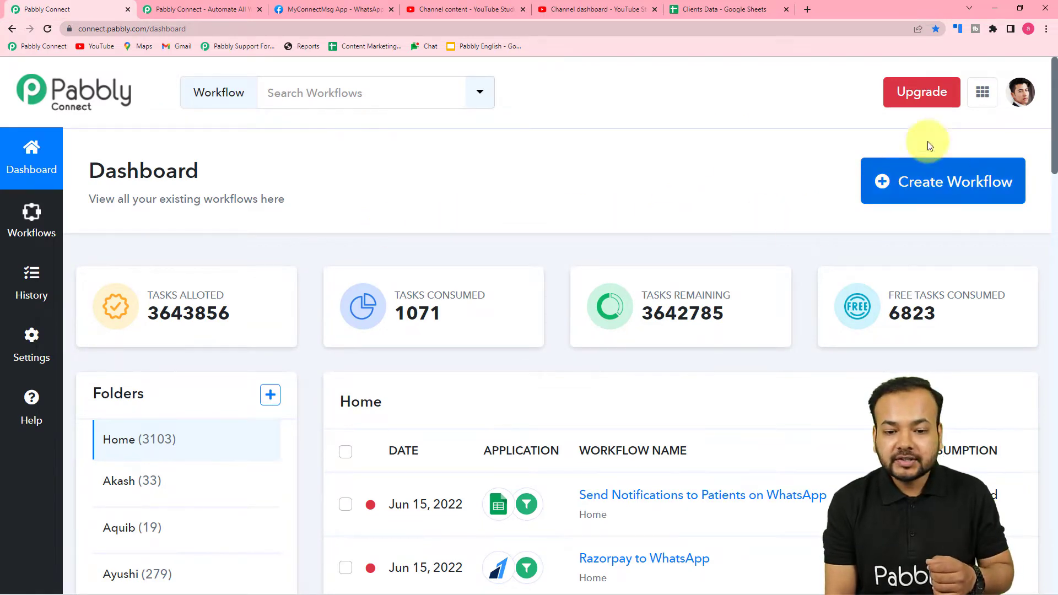
- Create a new workflow named "Share YouTube Videos Link on WhatsApp"
left_click(927, 199)
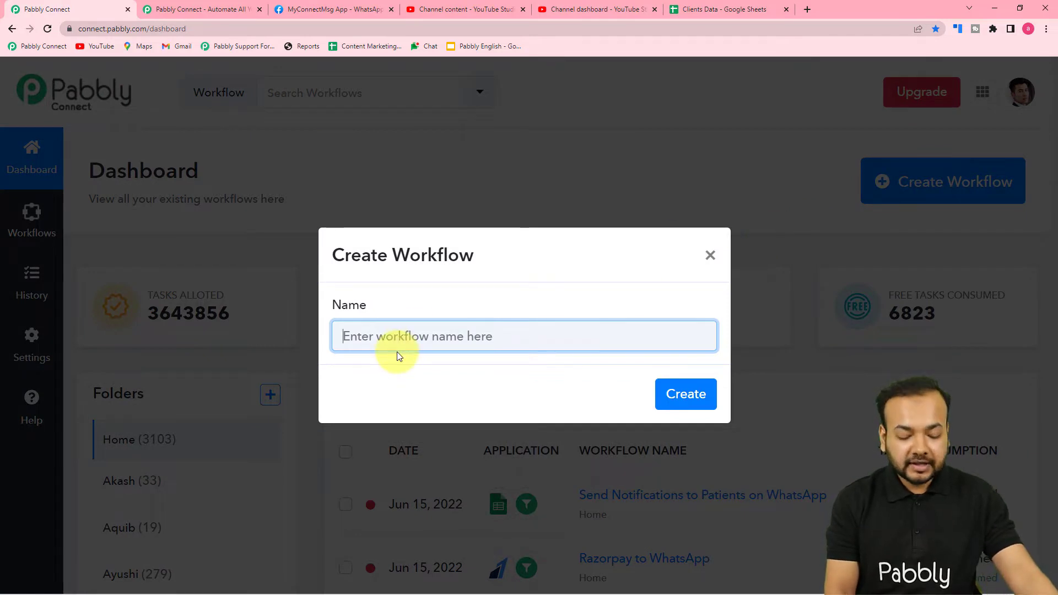
type("S")
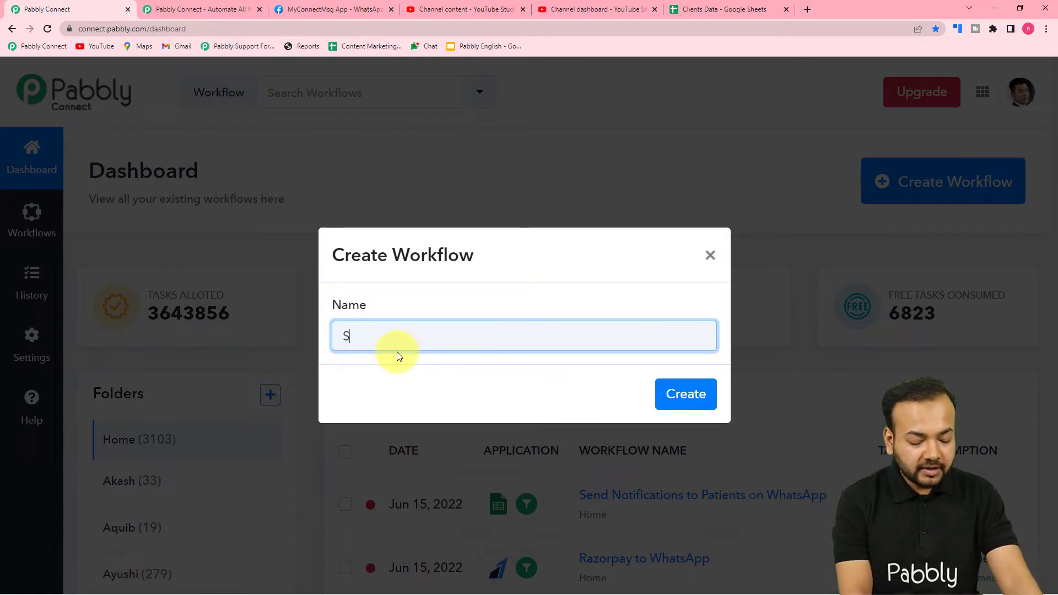
type("hare ")
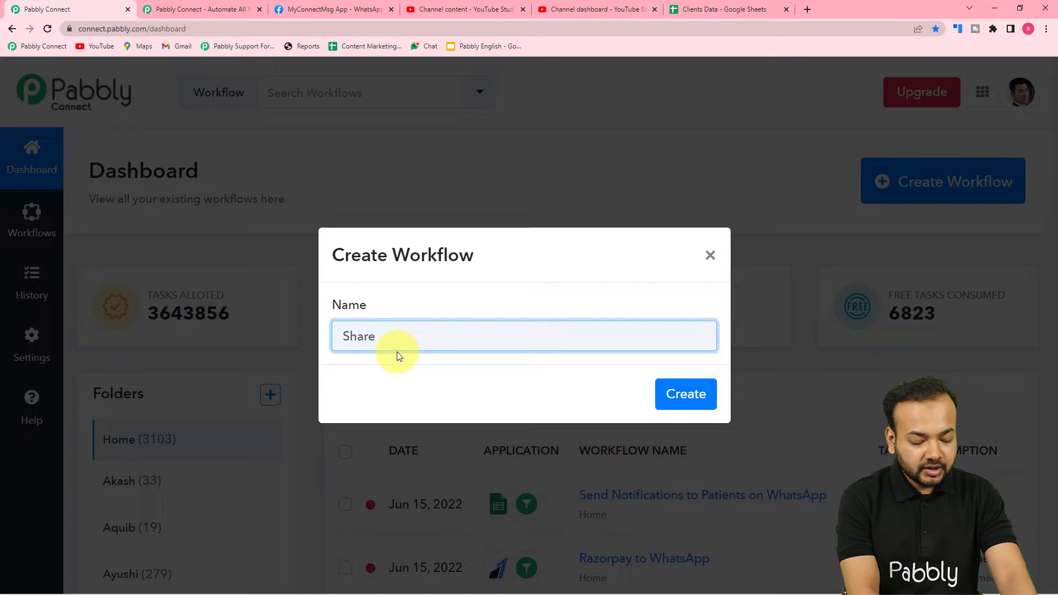
type("YouTube Vide")
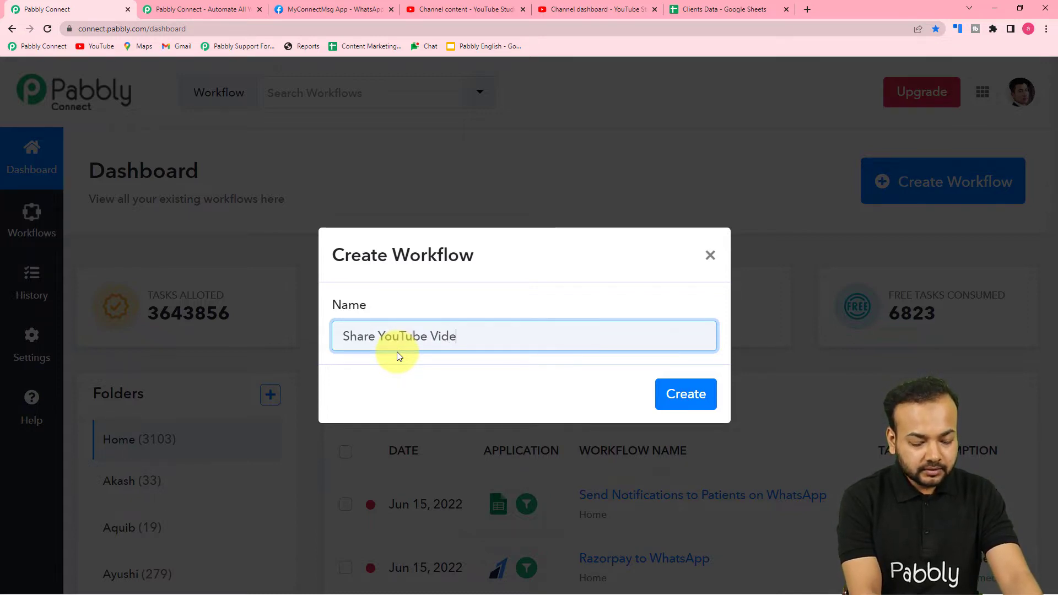
type("os Link ")
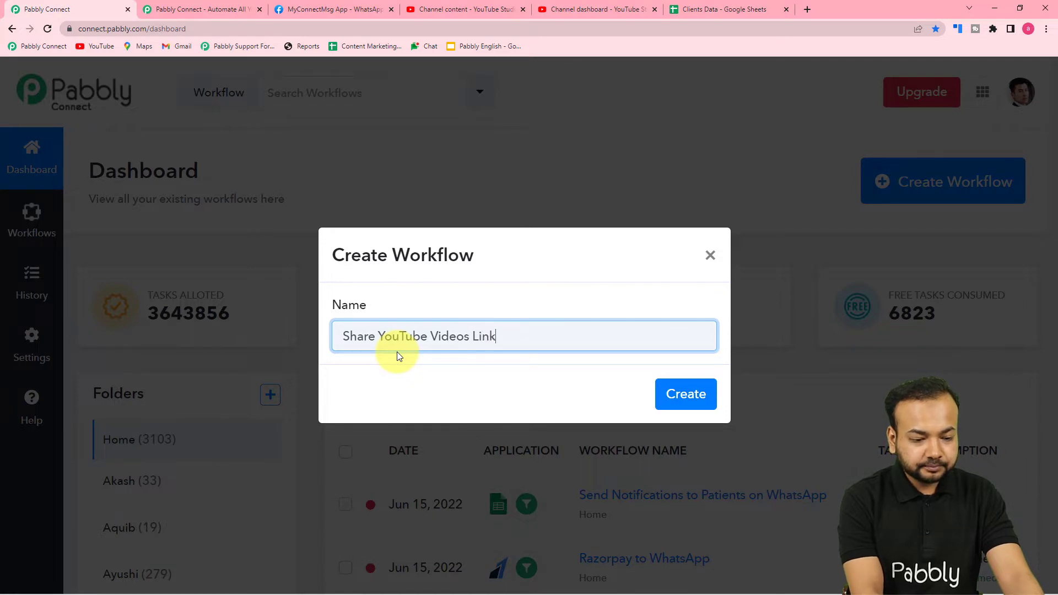
type("on Wh")
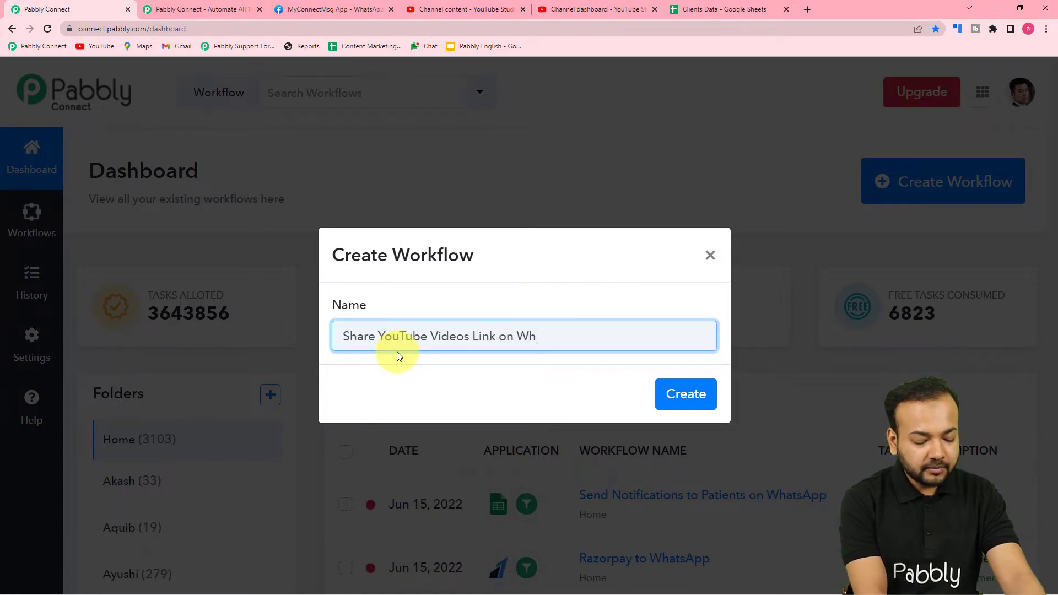
type("atsa")
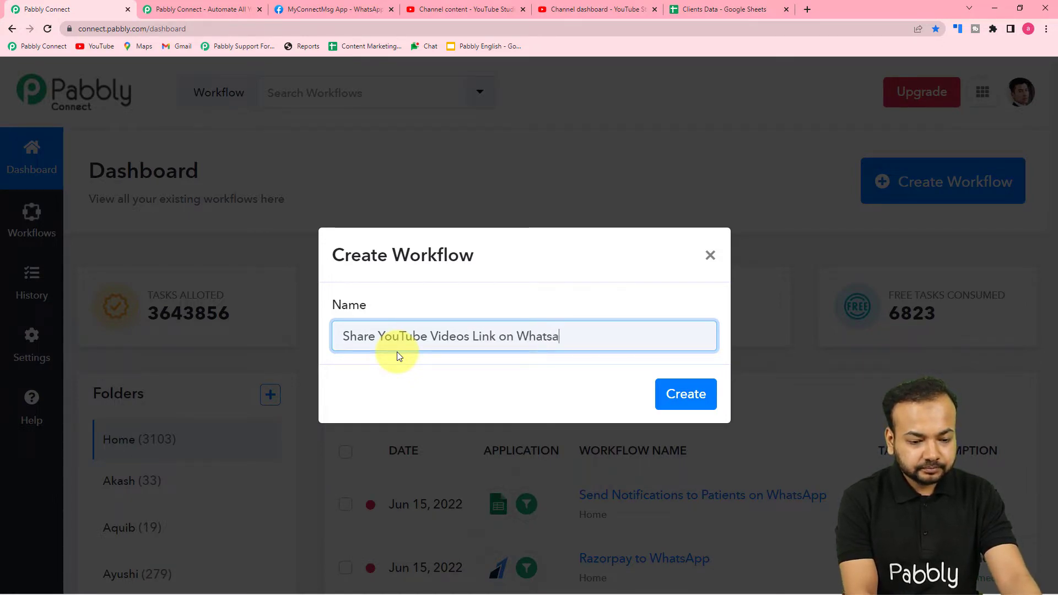
key("BackSpace")
type("App")
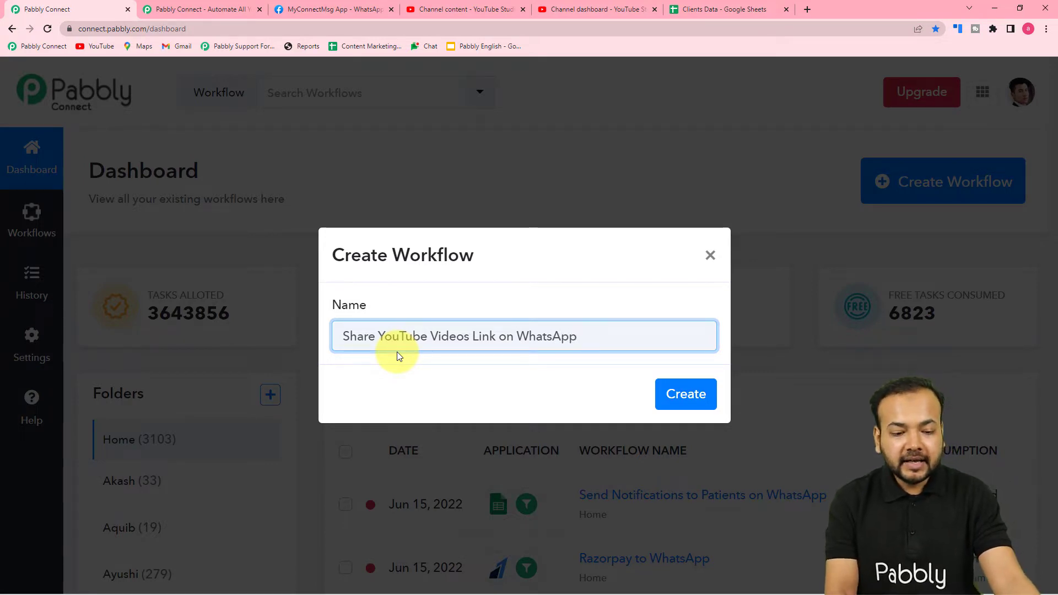
left_click(687, 395)
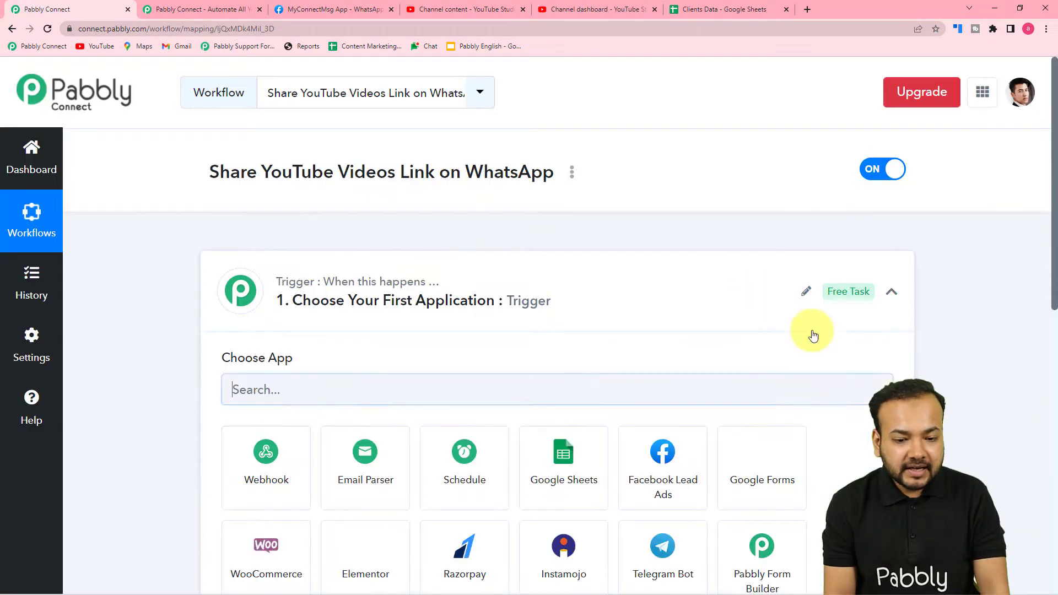
- Examine the client names, emails and mobile numbers in the Clients Data spreadsheet in Google Sheets, and return to the Pabbly Connect workflow
left_click(892, 293)
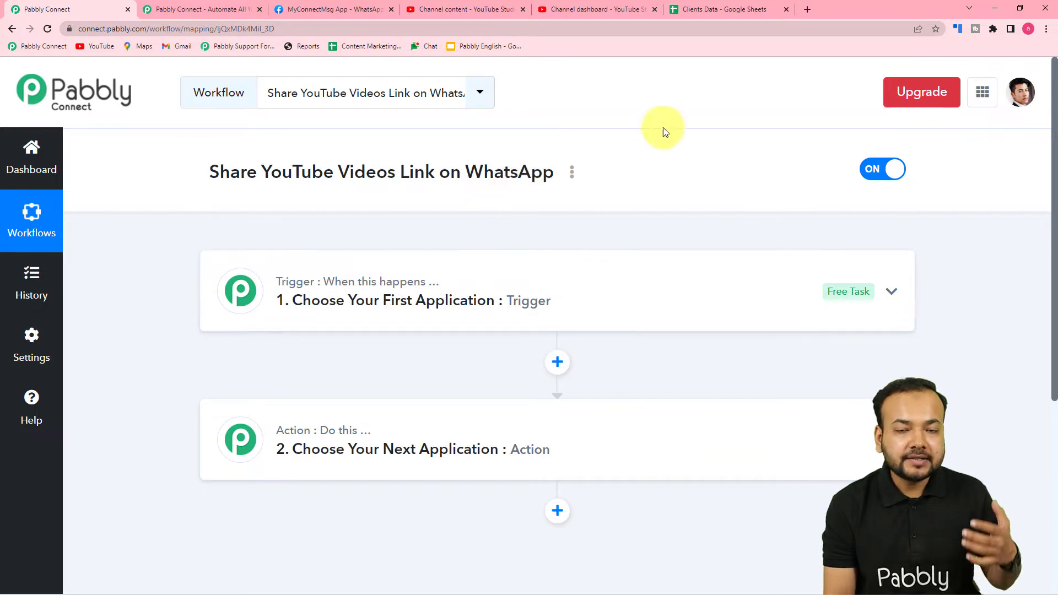
left_click(711, 9)
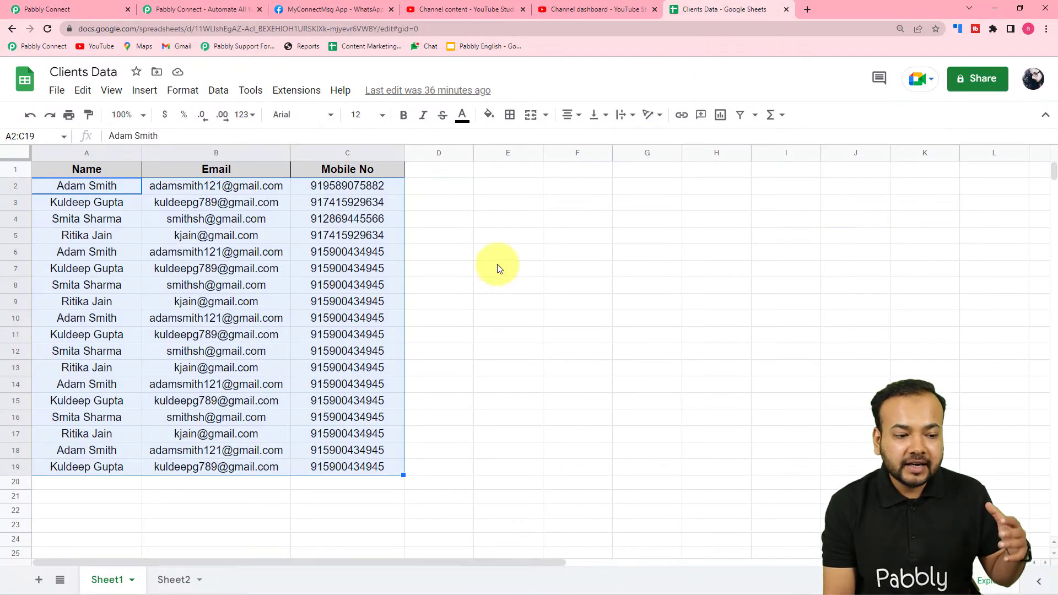
left_click(441, 257)
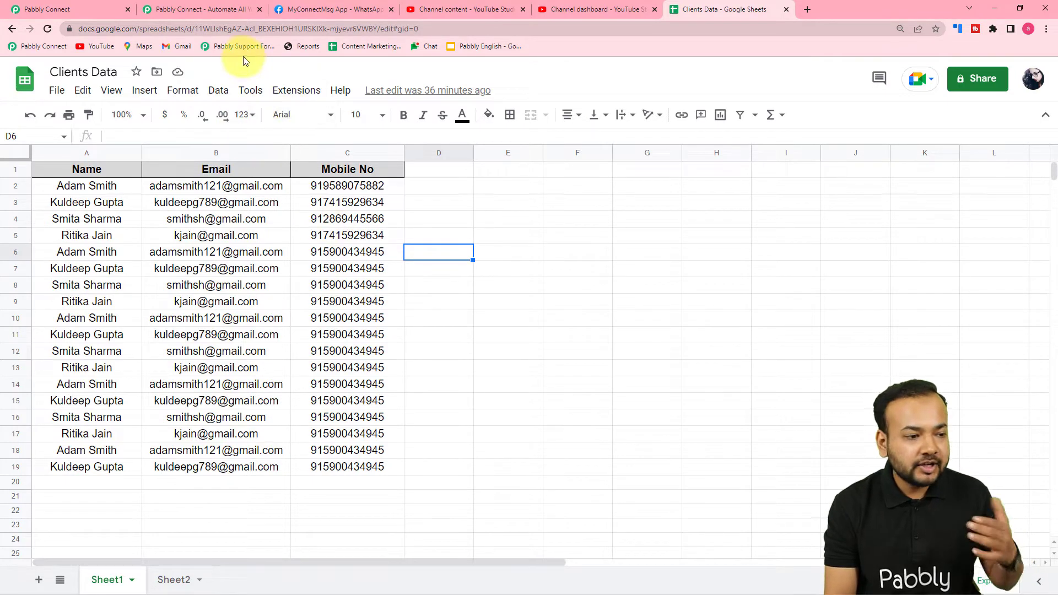
left_click(95, 7)
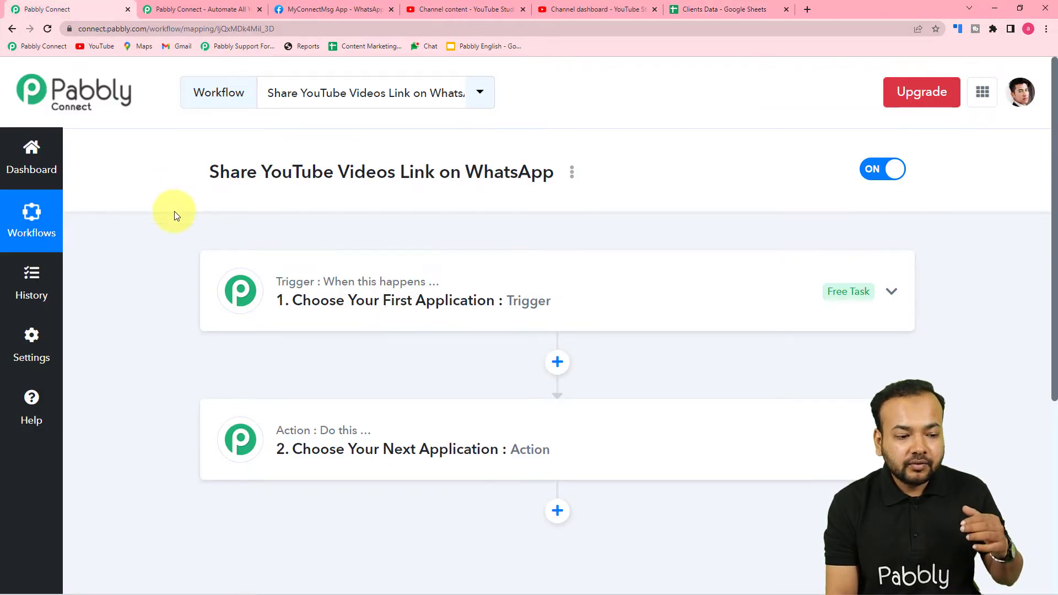
- Set the workflow's trigger application to YouTube with the trigger event New Video in Channel with Video URL
left_click(307, 306)
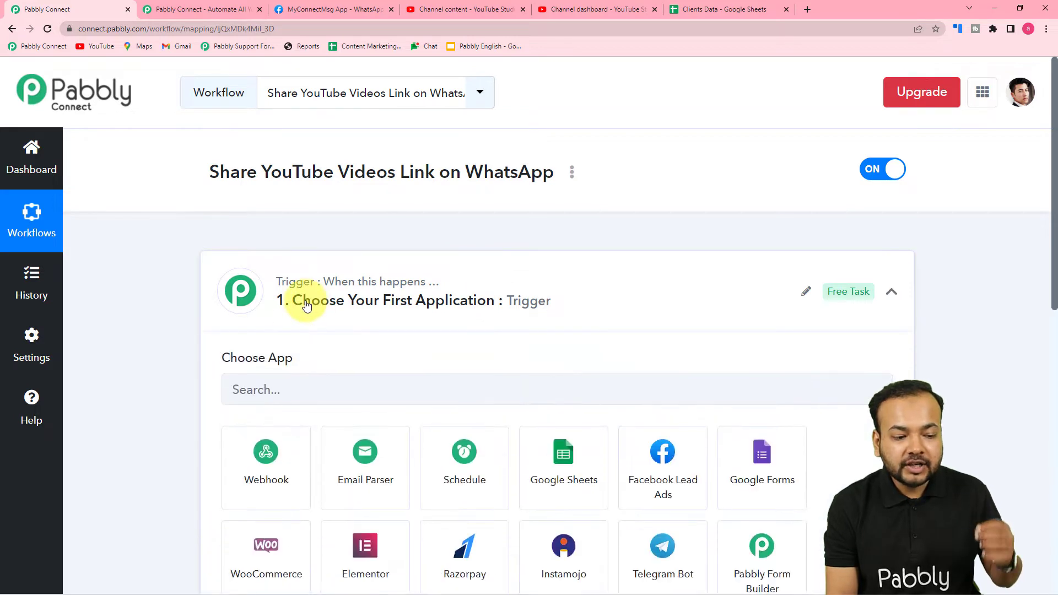
scroll(305, 303, "down", 2)
scroll(276, 163, "down", 2)
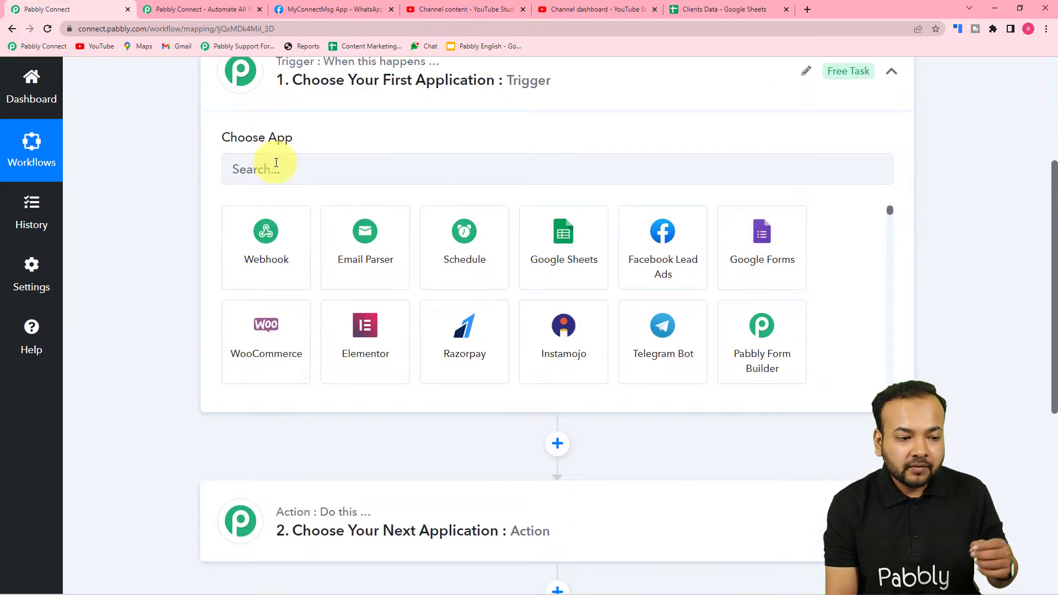
left_click(313, 166)
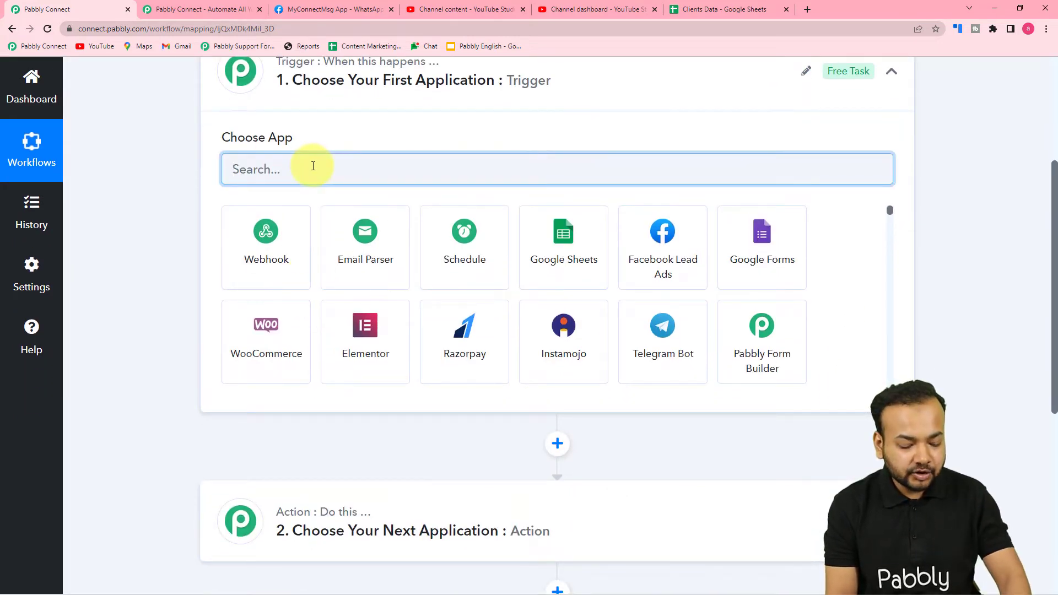
type("you")
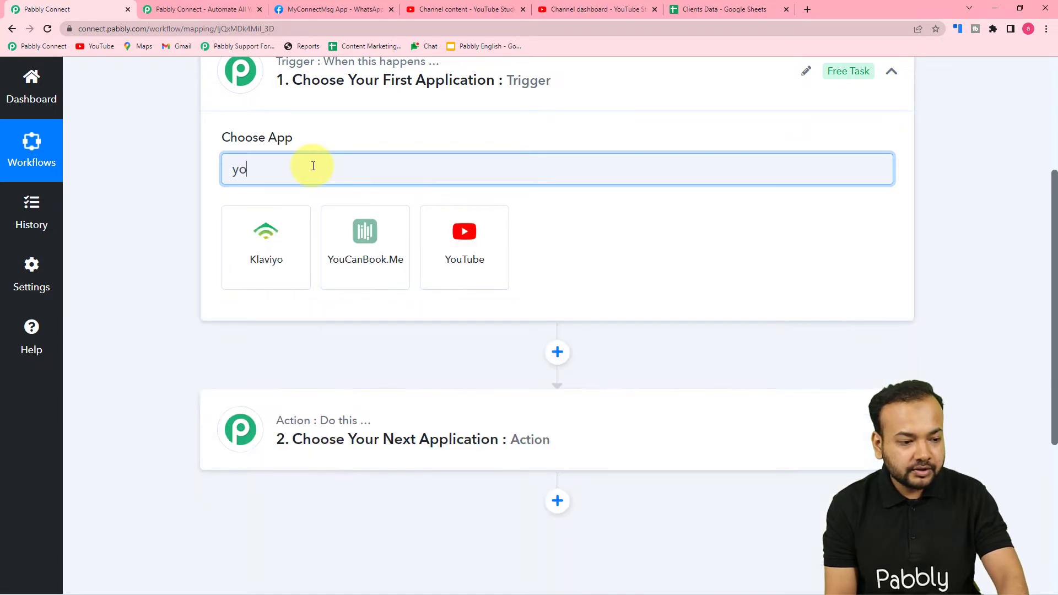
left_click(372, 261)
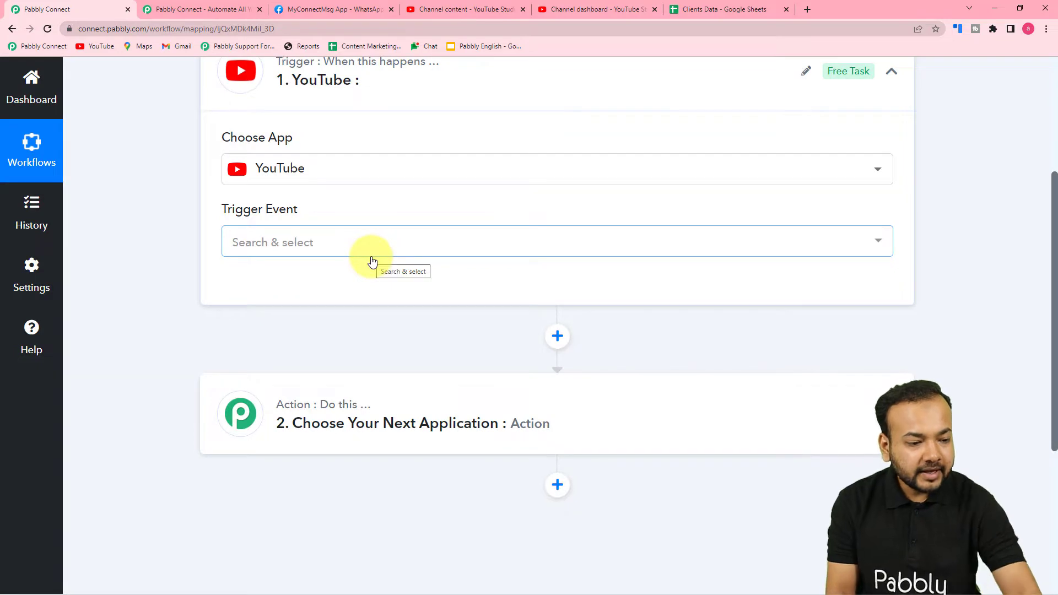
left_click(373, 259)
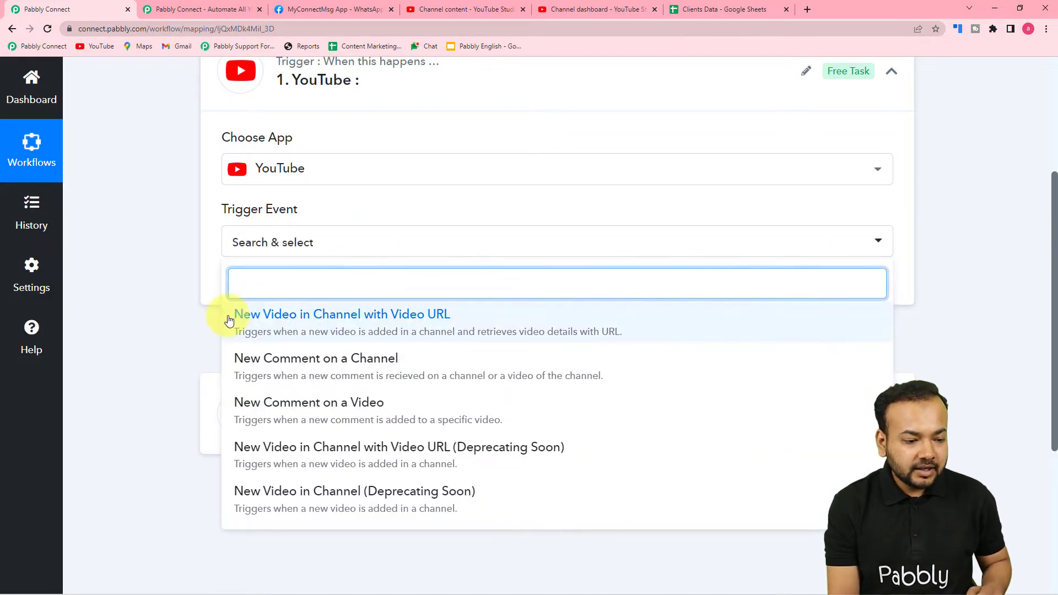
left_click(421, 333)
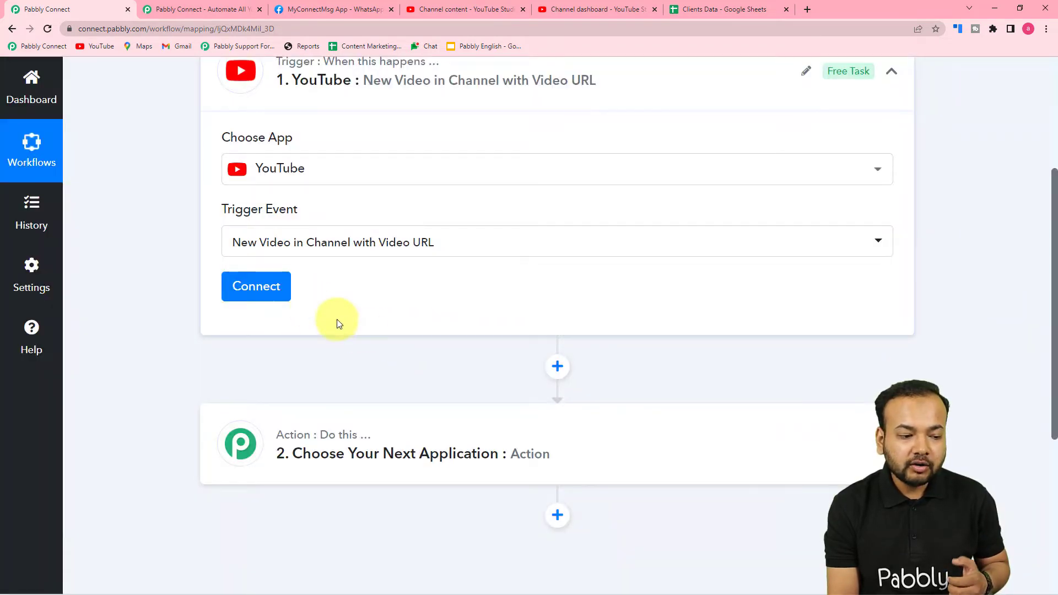
- Connect the YouTube trigger through a new connection, authorizing access with the channel owner's Google account
left_click(256, 286)
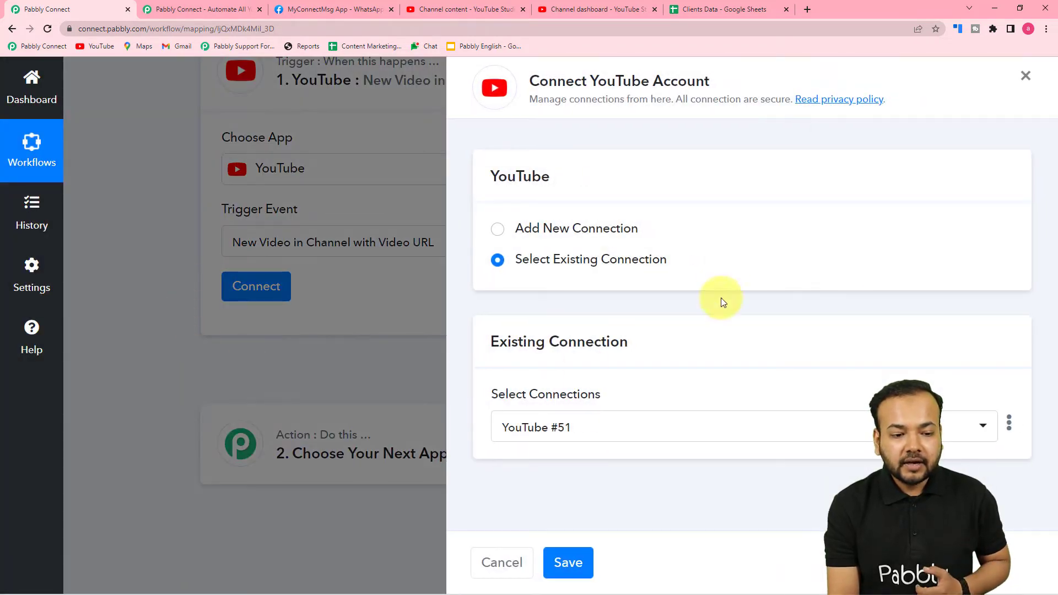
left_click(496, 228)
left_click(540, 418)
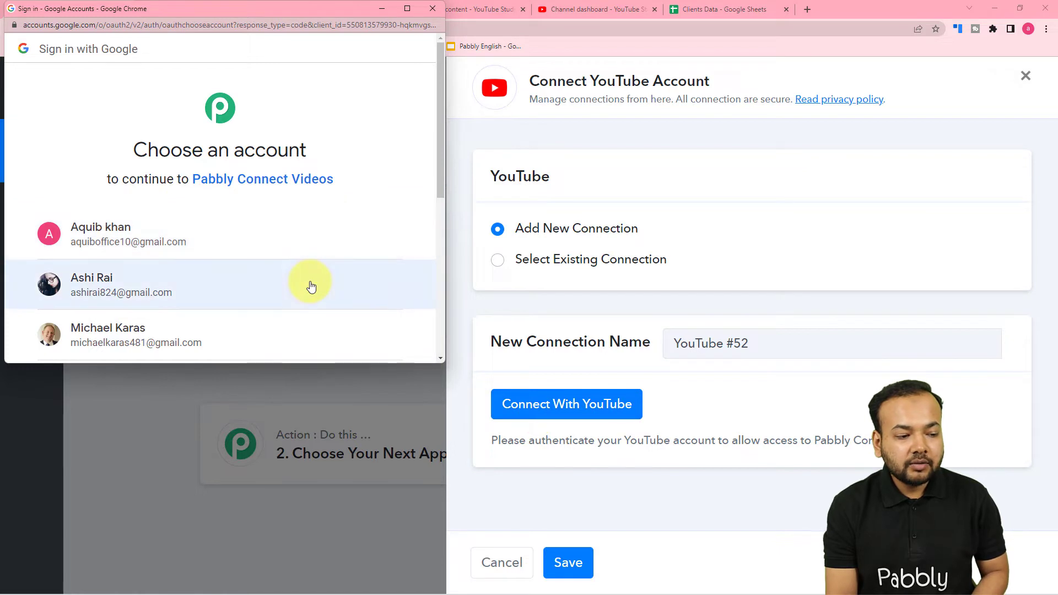
left_click(191, 290)
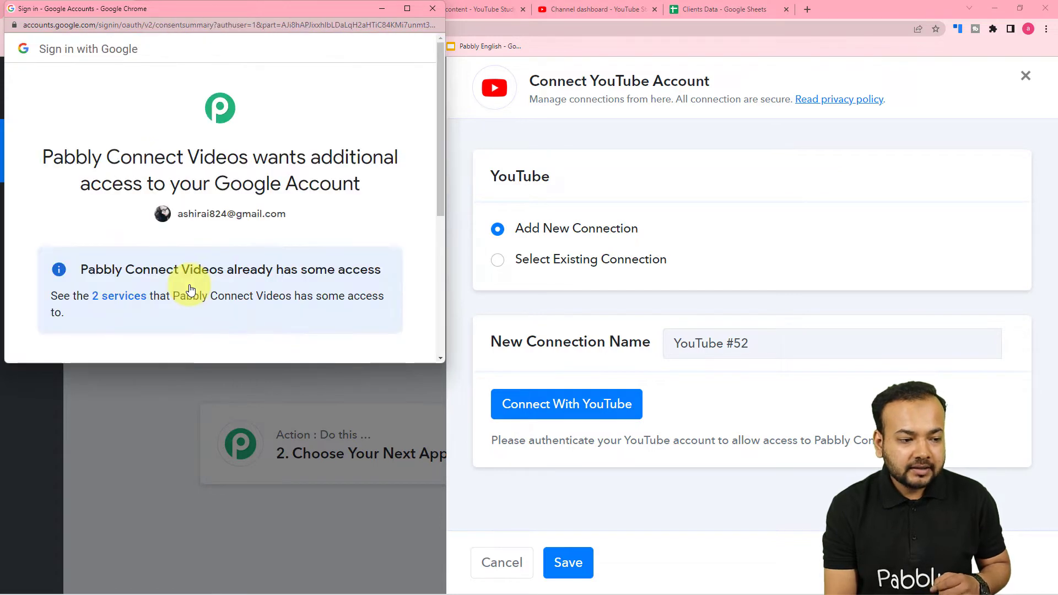
scroll(246, 234, "down", 4)
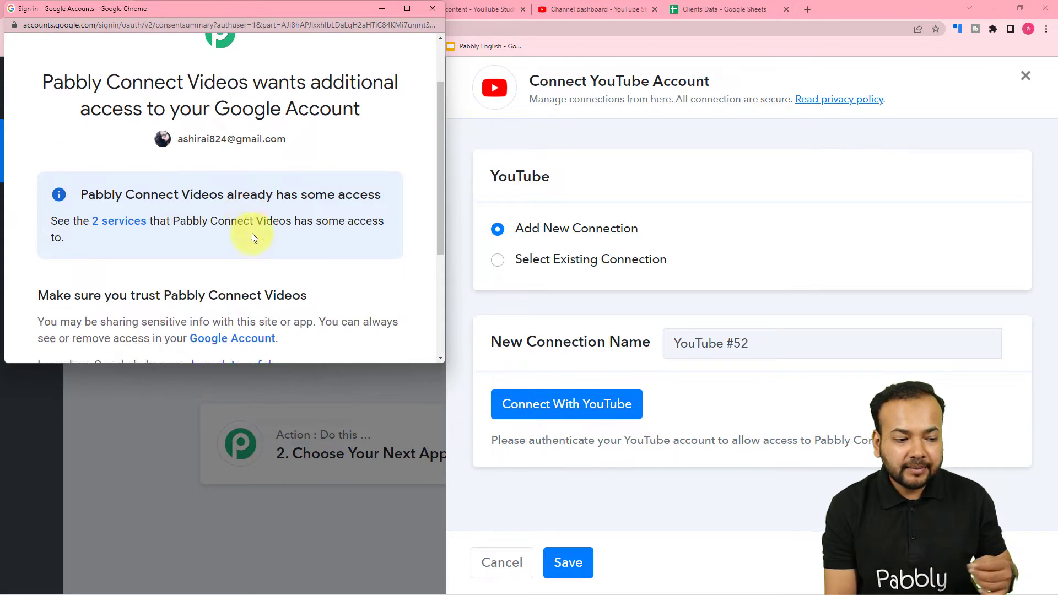
left_click(282, 306)
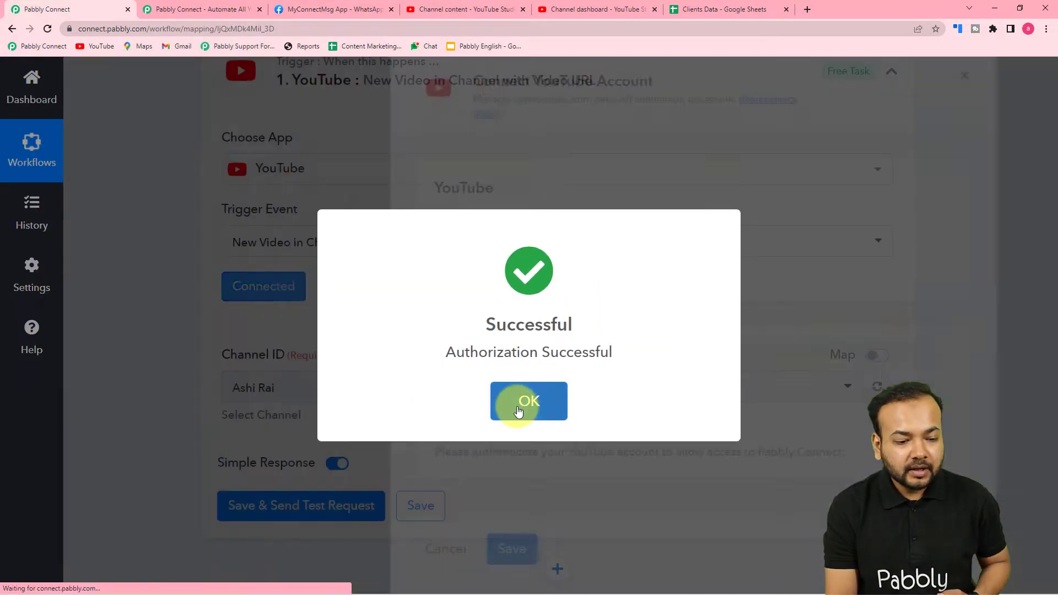
left_click(518, 410)
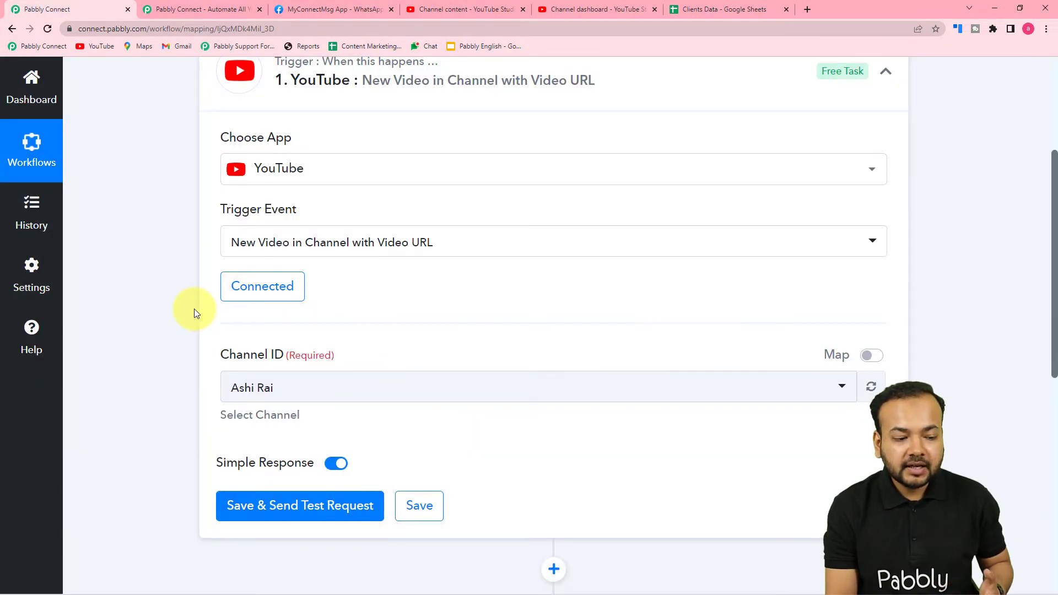
- Compare the trigger's selected Channel ID with the channel name in YouTube Studio and return to the workflow
scroll(199, 307, "down", 2)
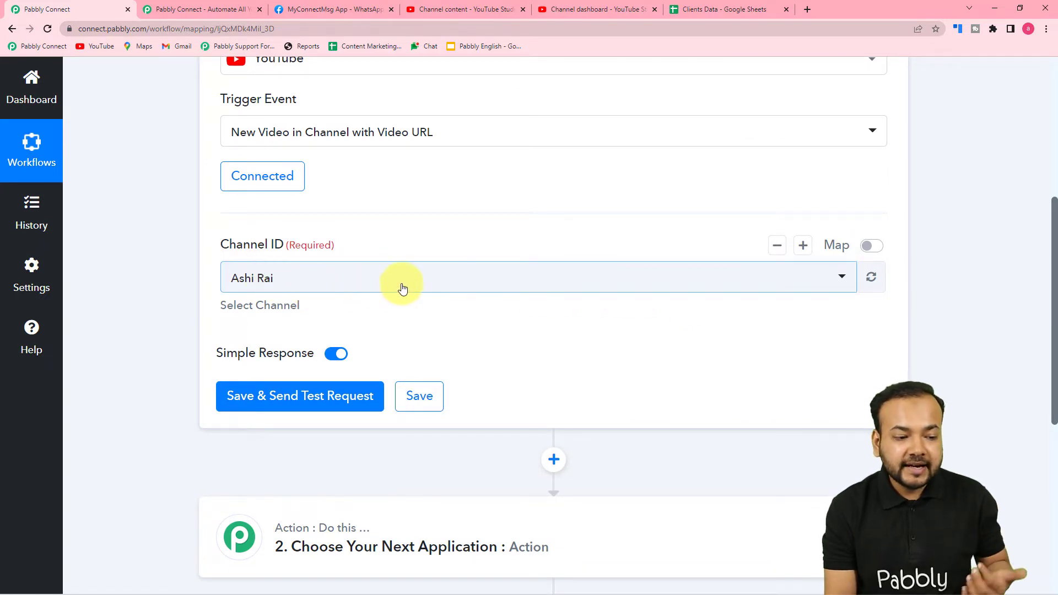
left_click(320, 289)
left_click(167, 311)
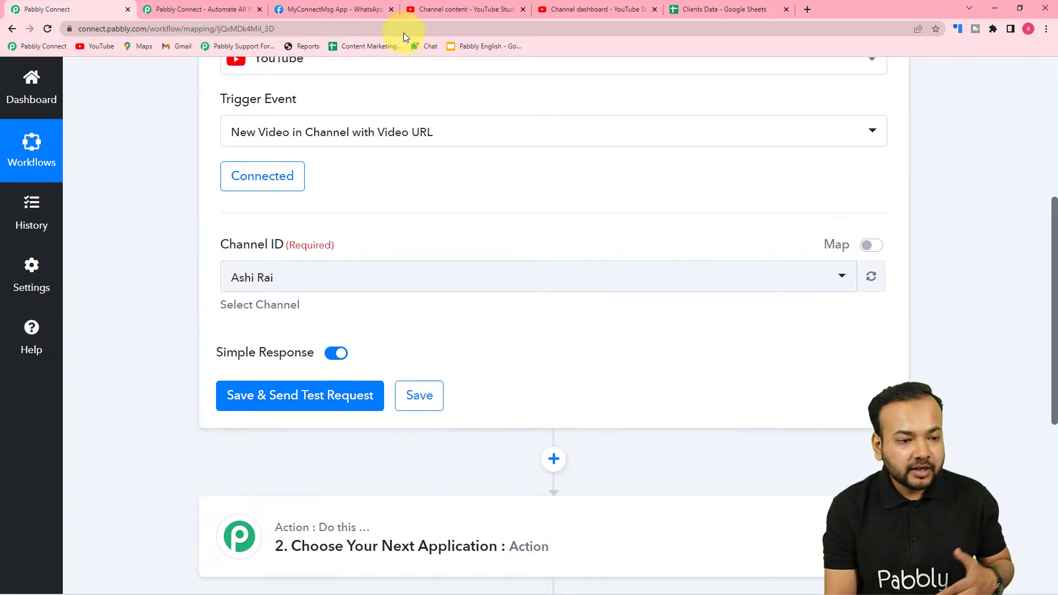
left_click(449, 7)
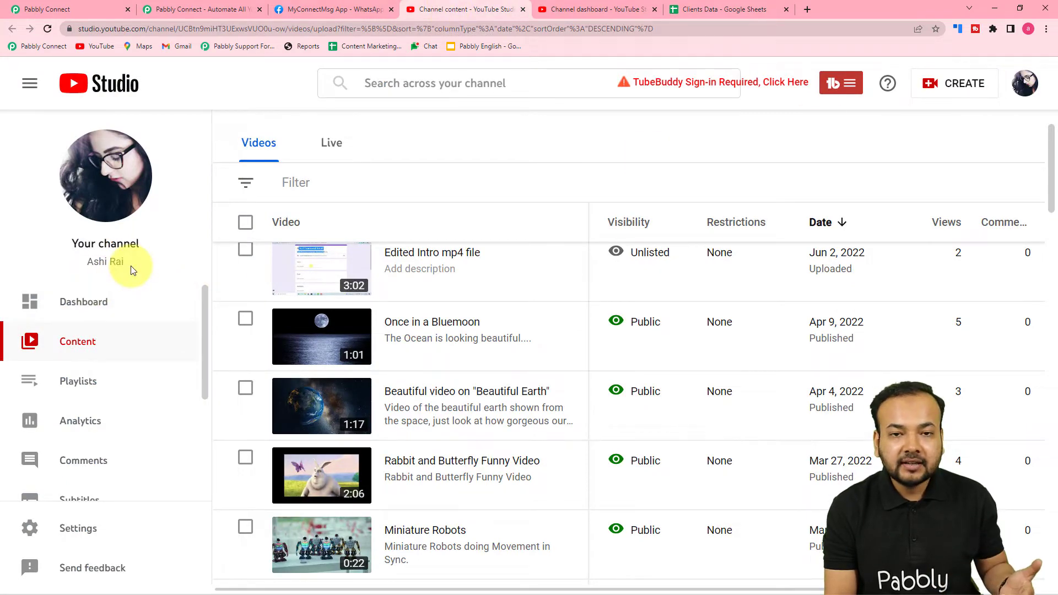
left_click(102, 9)
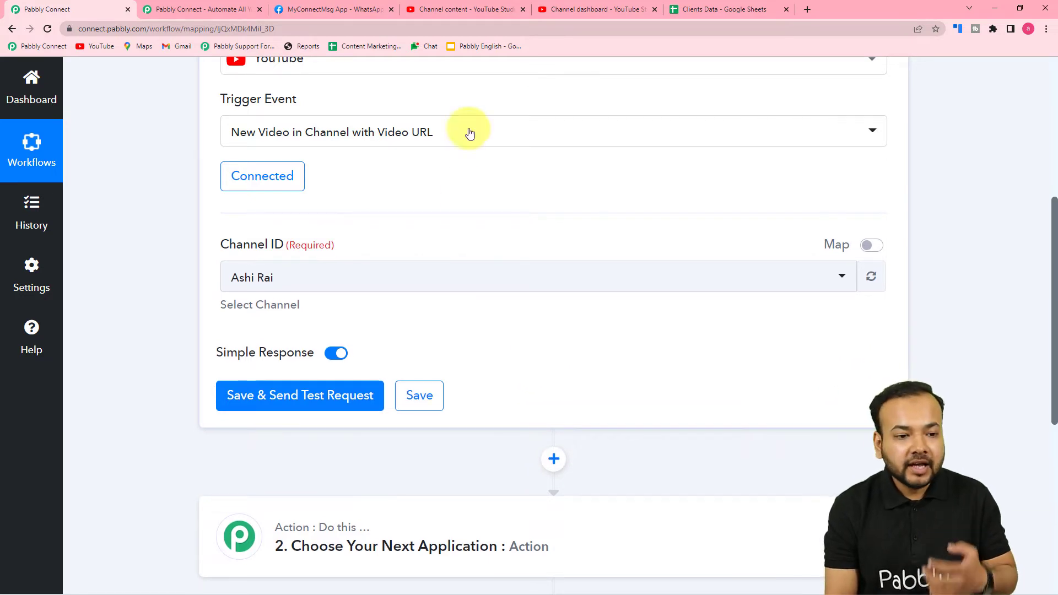
- Examine the latest video on the YouTube Studio channel dashboard and its entry in the channel's content list
left_click(564, 8)
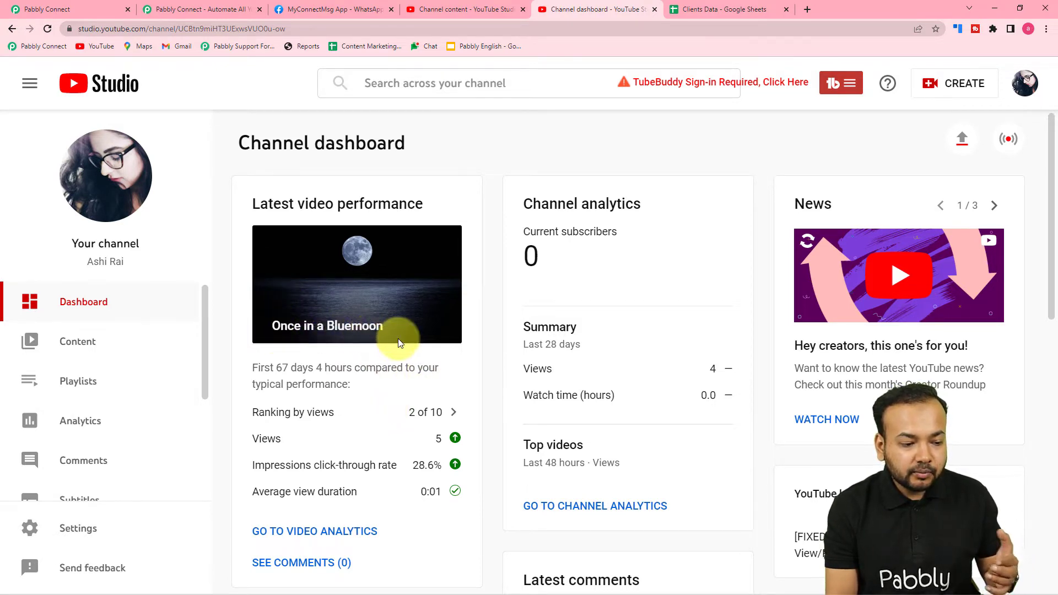
scroll(398, 339, "down", 1)
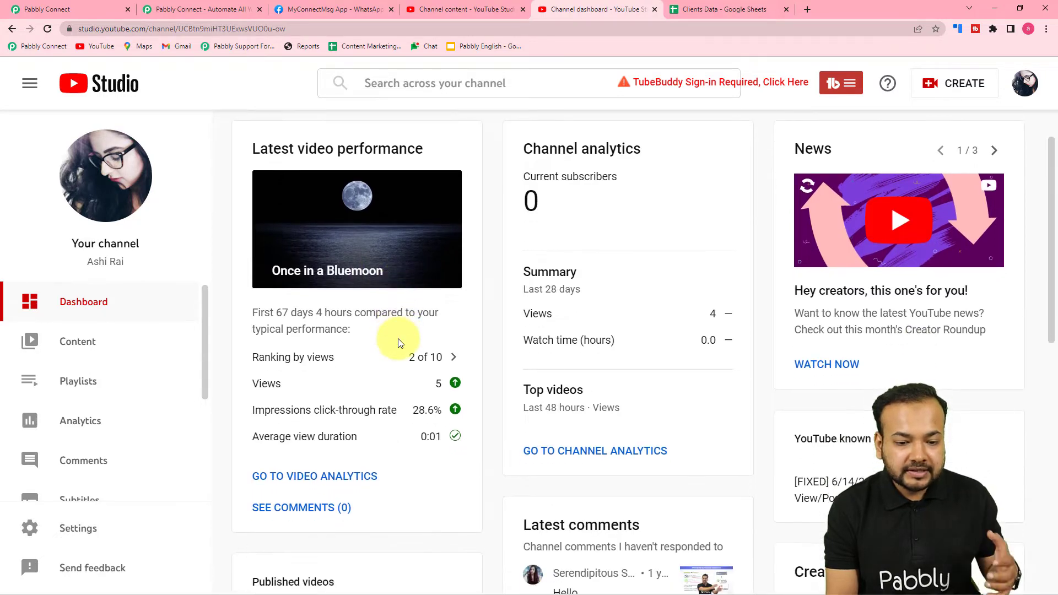
scroll(398, 338, "up", 1)
left_click(446, 8)
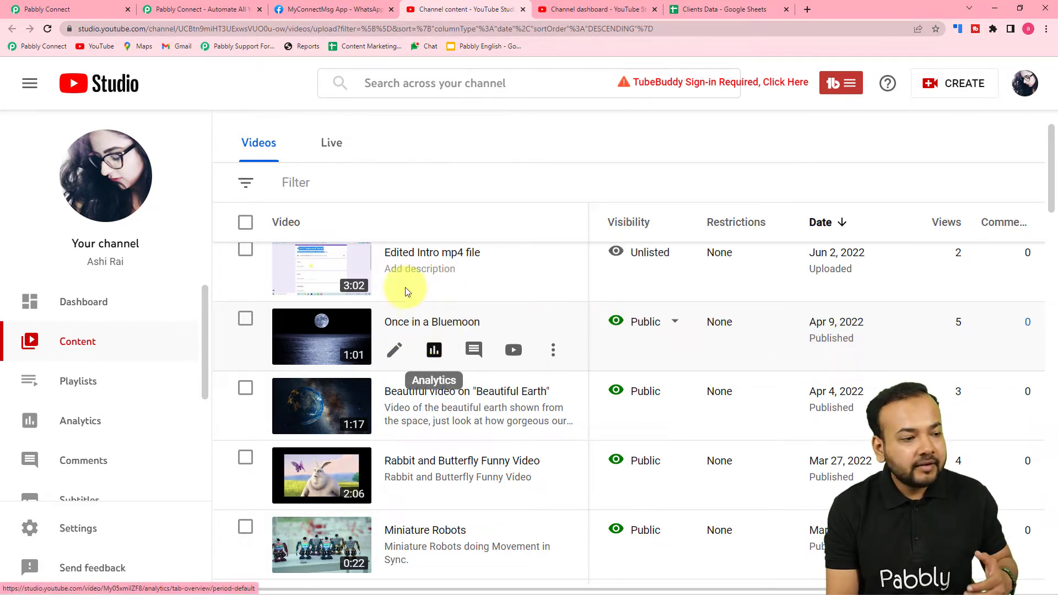
- Return to the Pabbly Connect workflow, send a test request from the YouTube trigger and review the received video details through the video and embed URLs
left_click(91, 5)
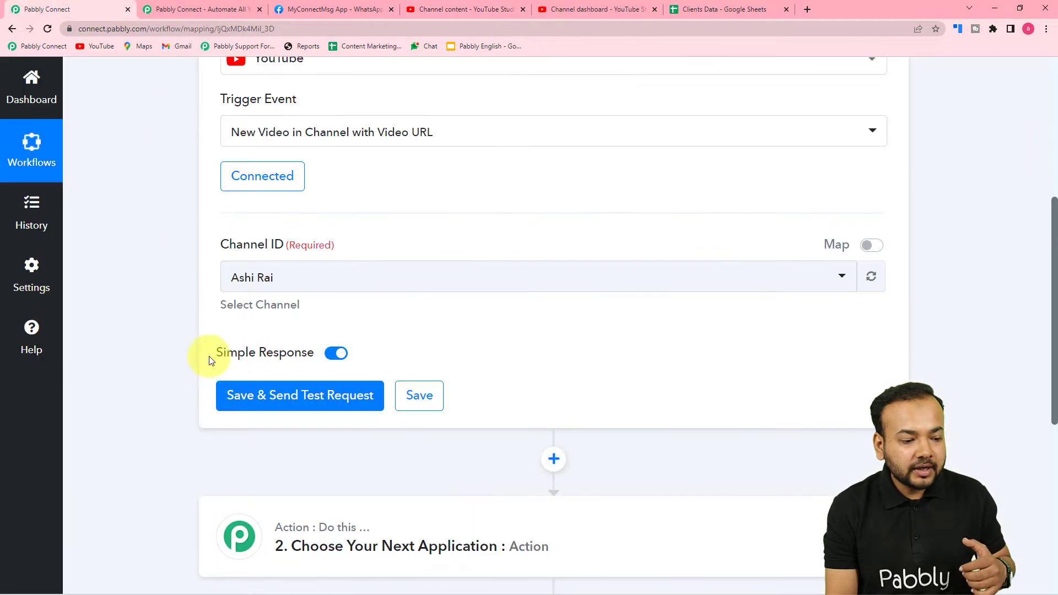
left_click(237, 395)
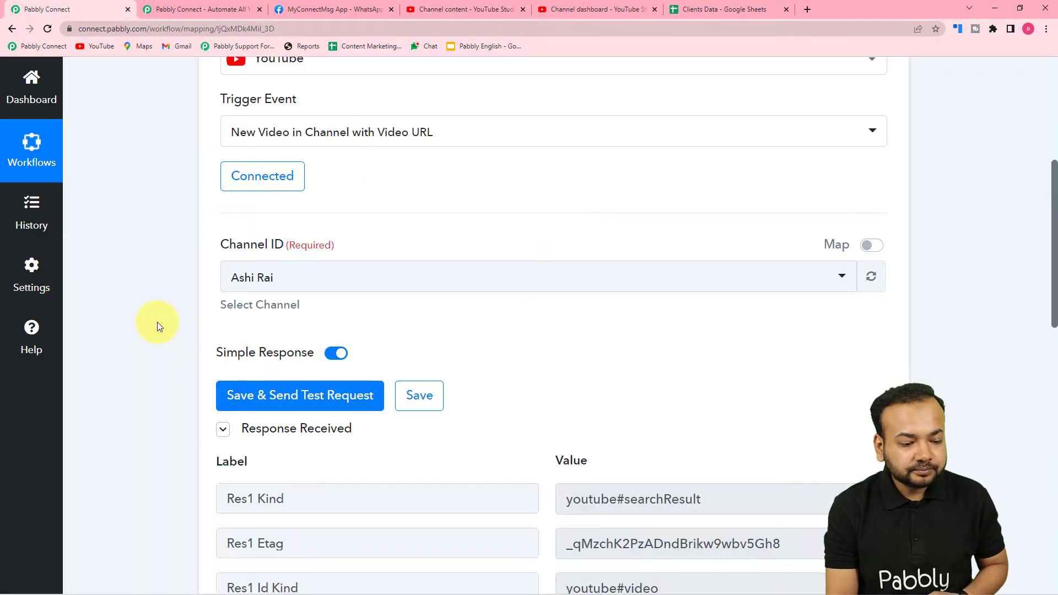
scroll(157, 322, "down", 3)
scroll(157, 322, "down", 3)
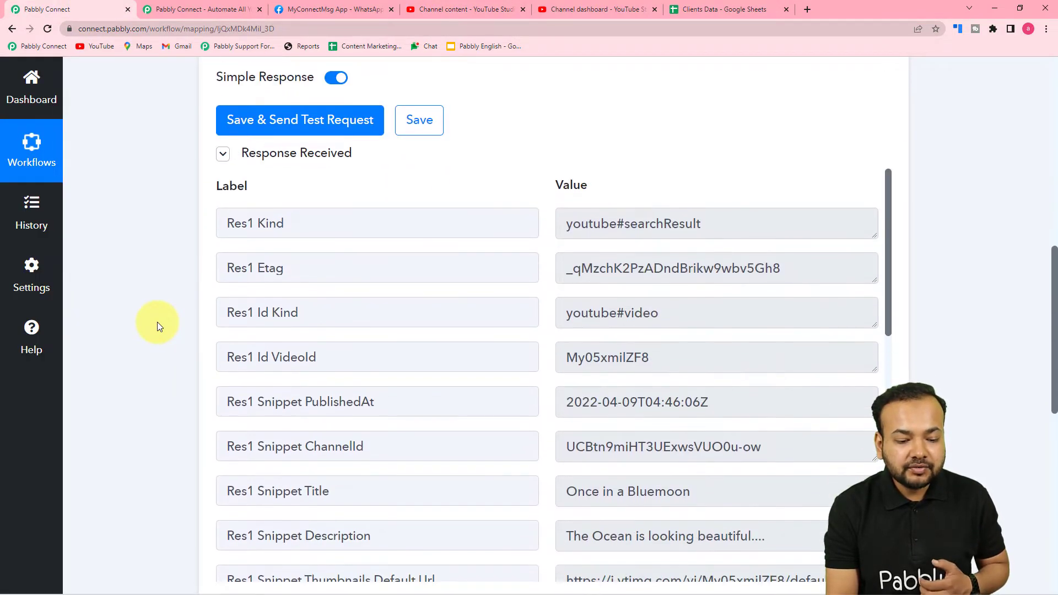
scroll(157, 321, "down", 1)
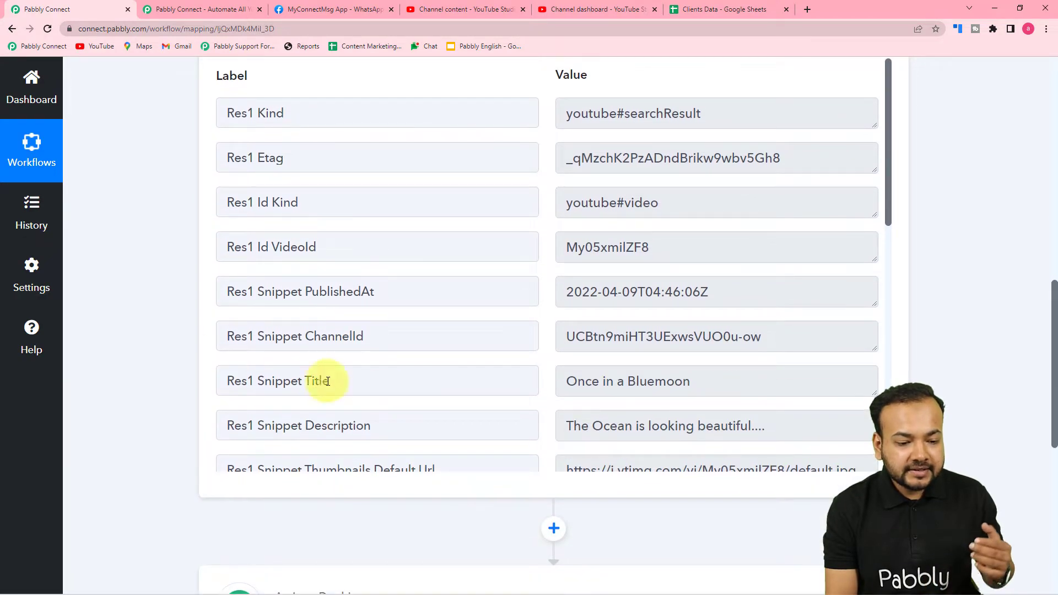
left_click_drag(888, 213, 890, 320)
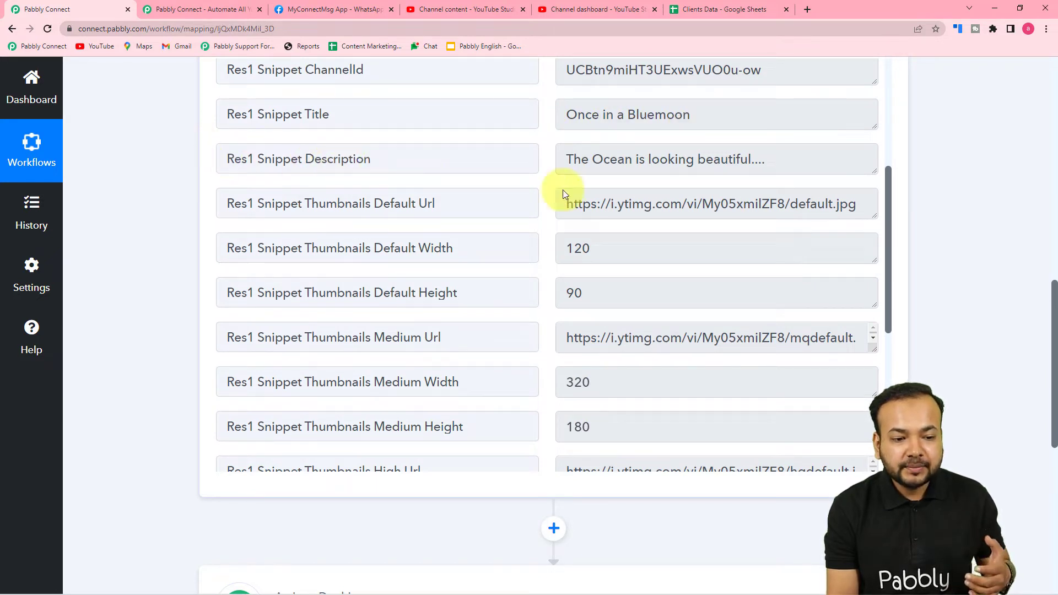
left_click_drag(870, 171, 875, 221)
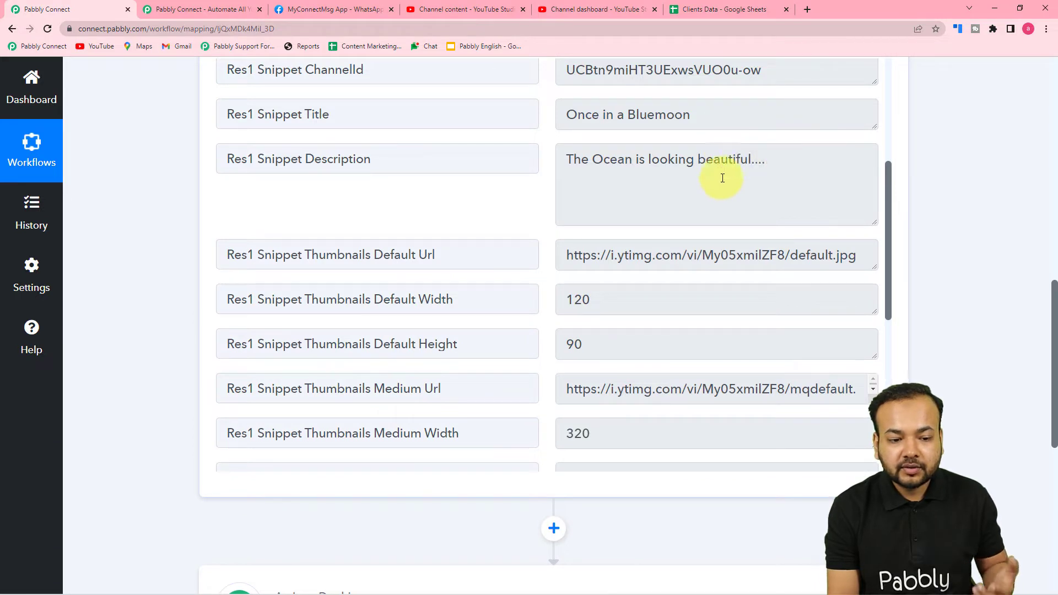
scroll(375, 236, "down", 7)
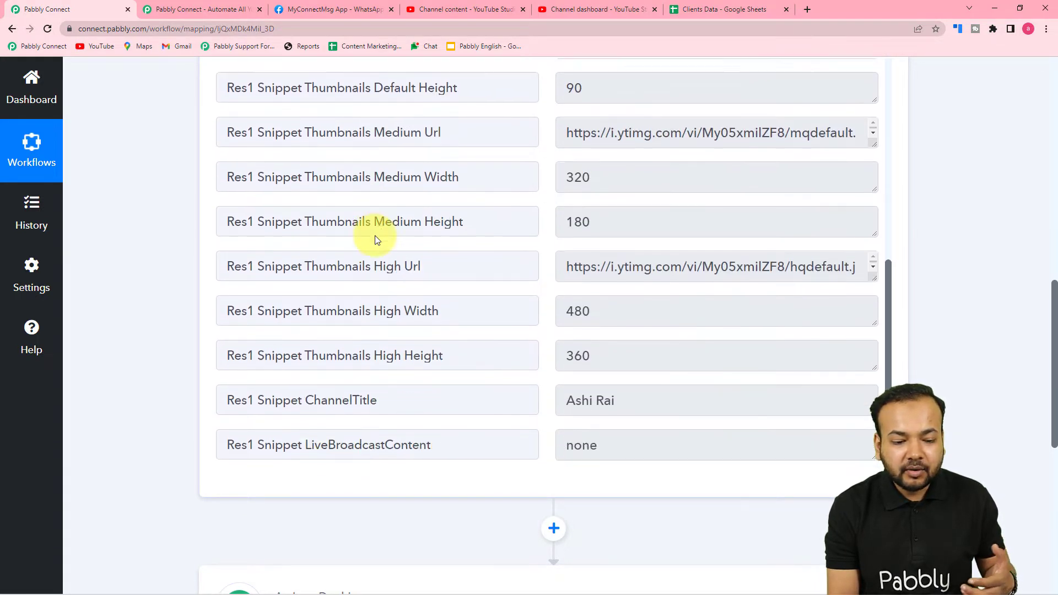
scroll(366, 303, "down", 1)
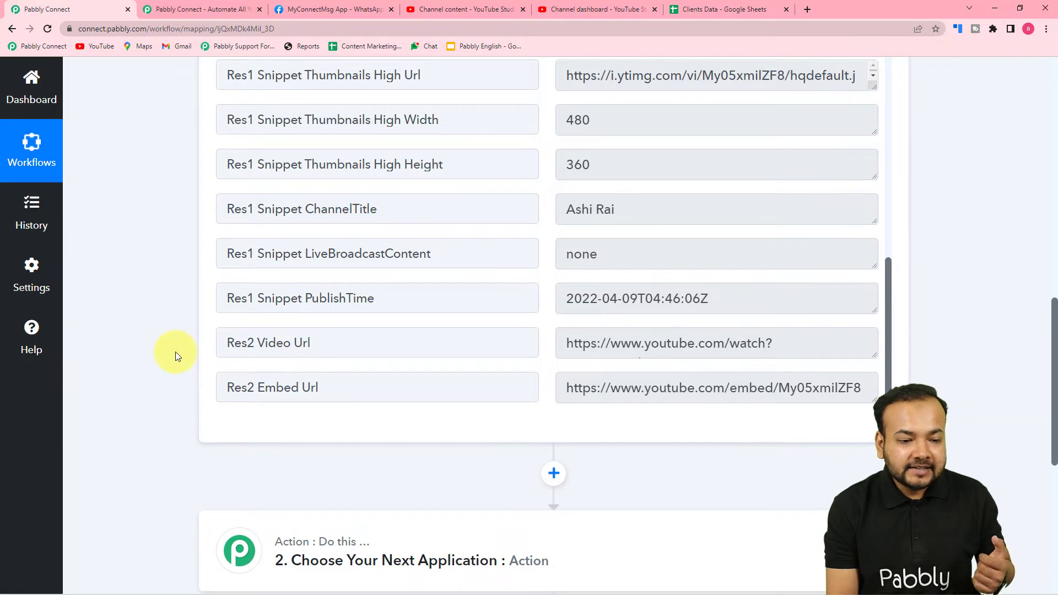
scroll(175, 355, "down", 2)
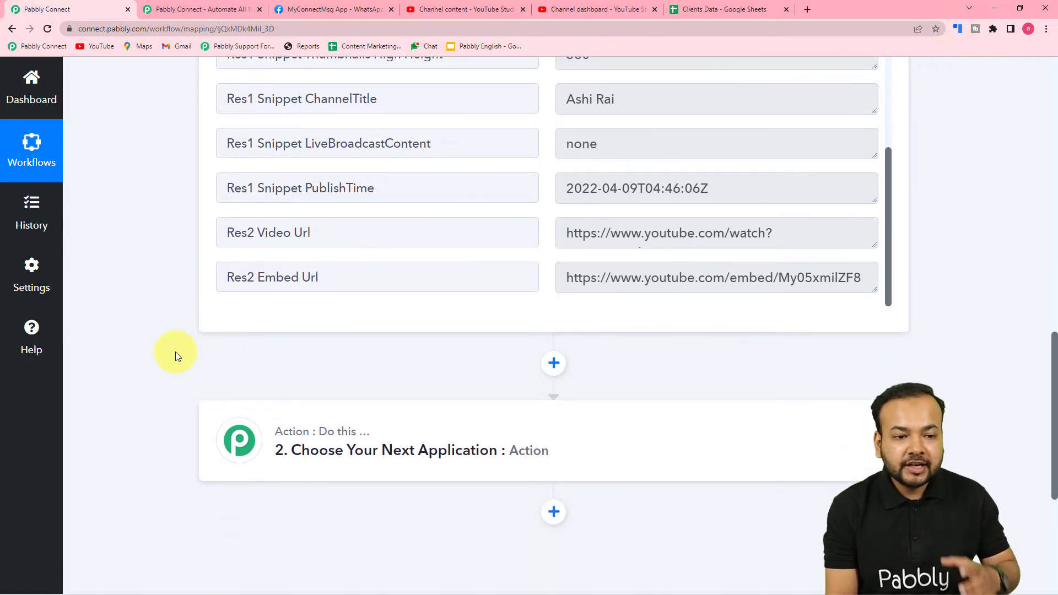
- Check the client list in the Clients Data spreadsheet, and set the workflow's second step to Google Sheets with the action event Get Row(s)
left_click(702, 9)
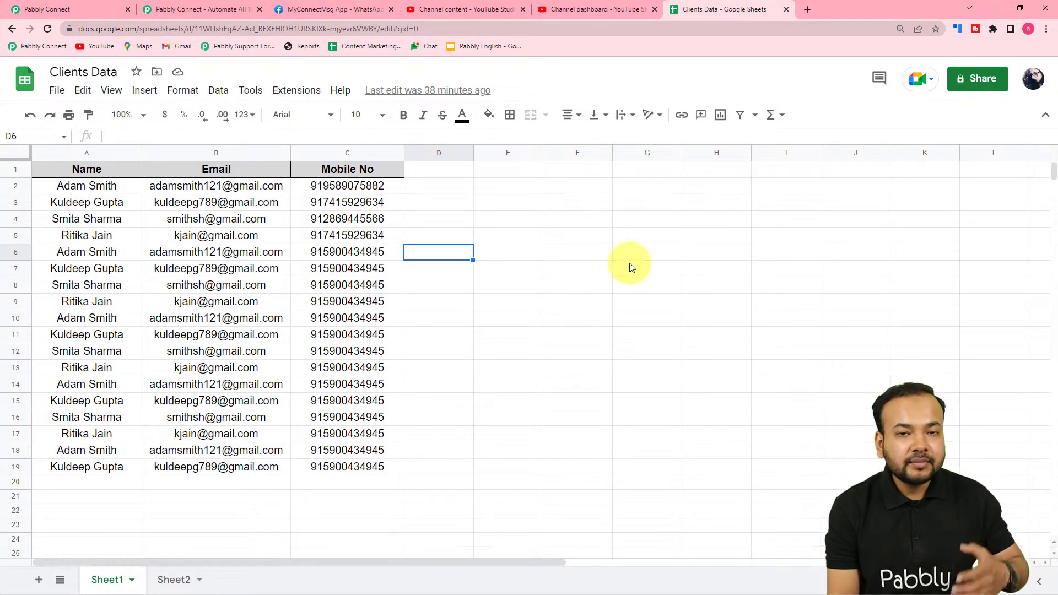
left_click(92, 9)
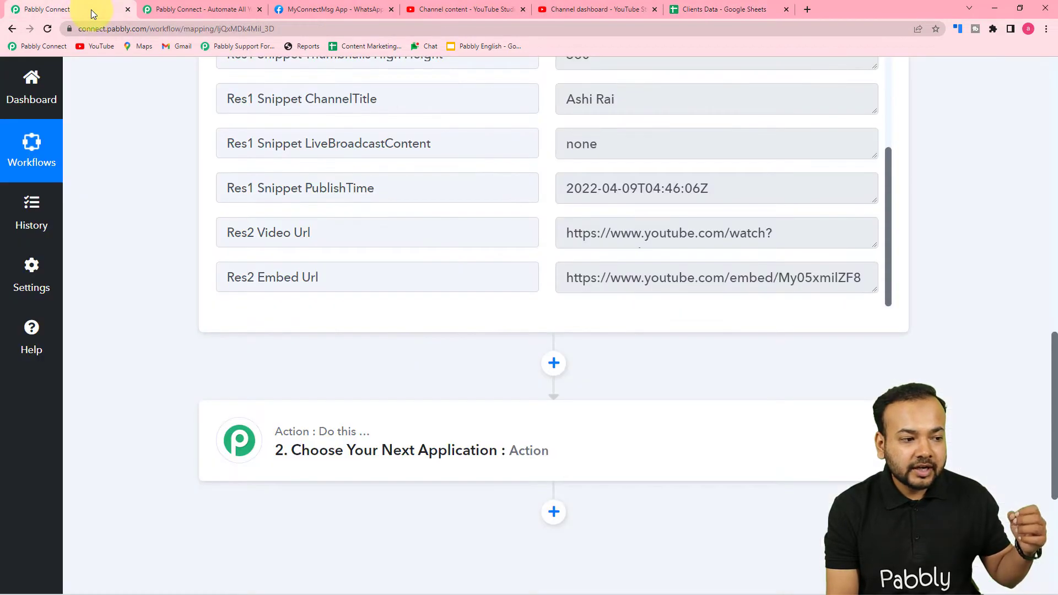
scroll(209, 342, "down", 3)
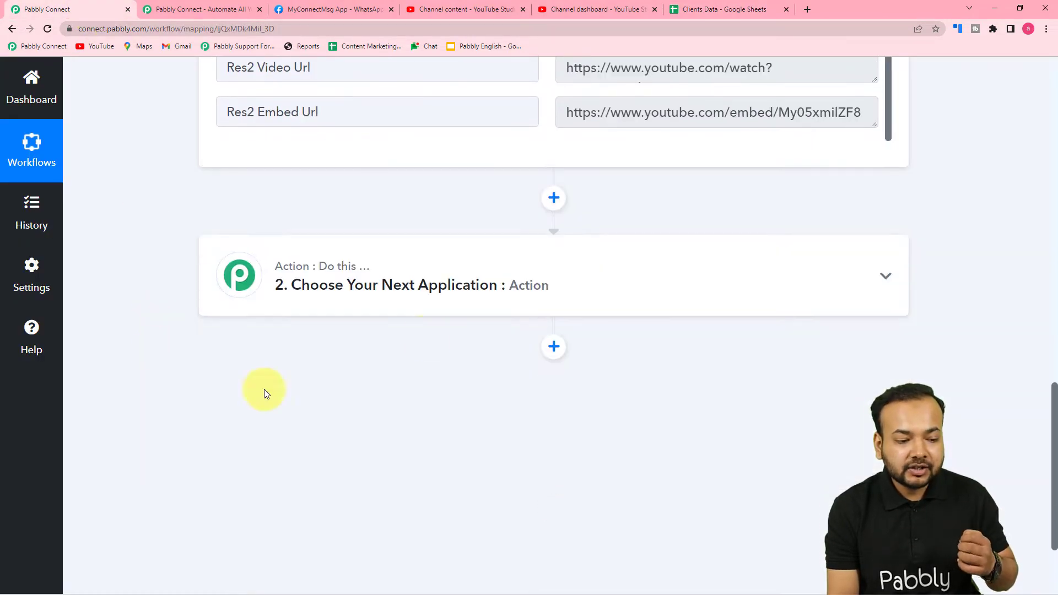
left_click(400, 307)
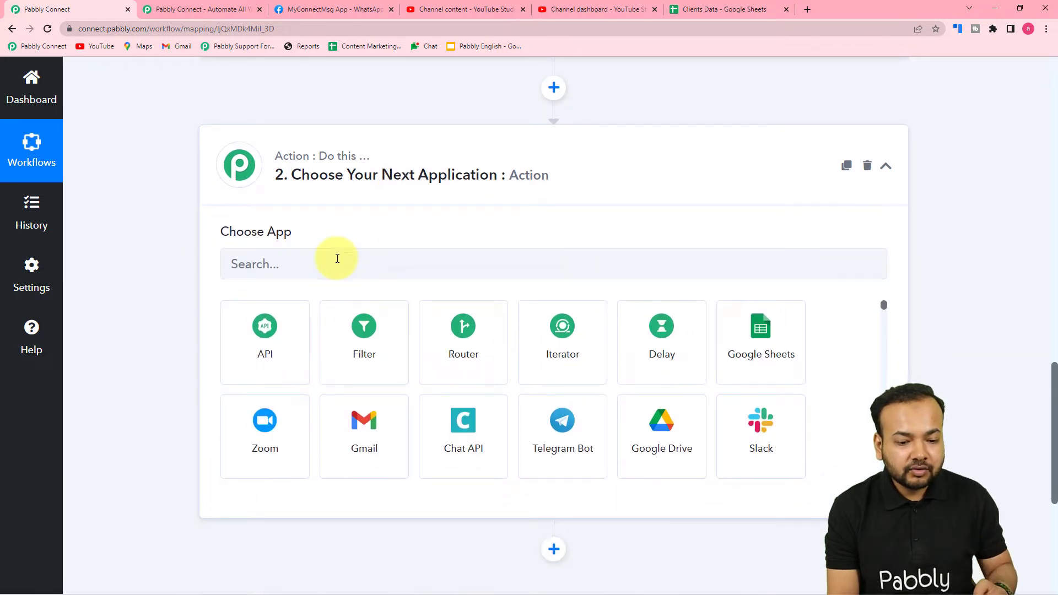
left_click(738, 349)
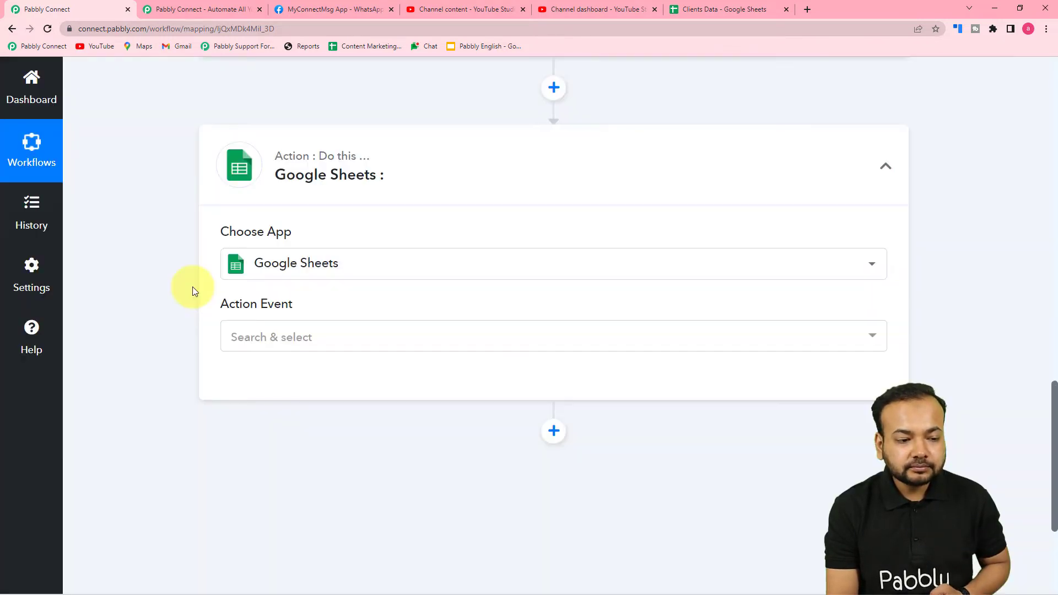
left_click(326, 229)
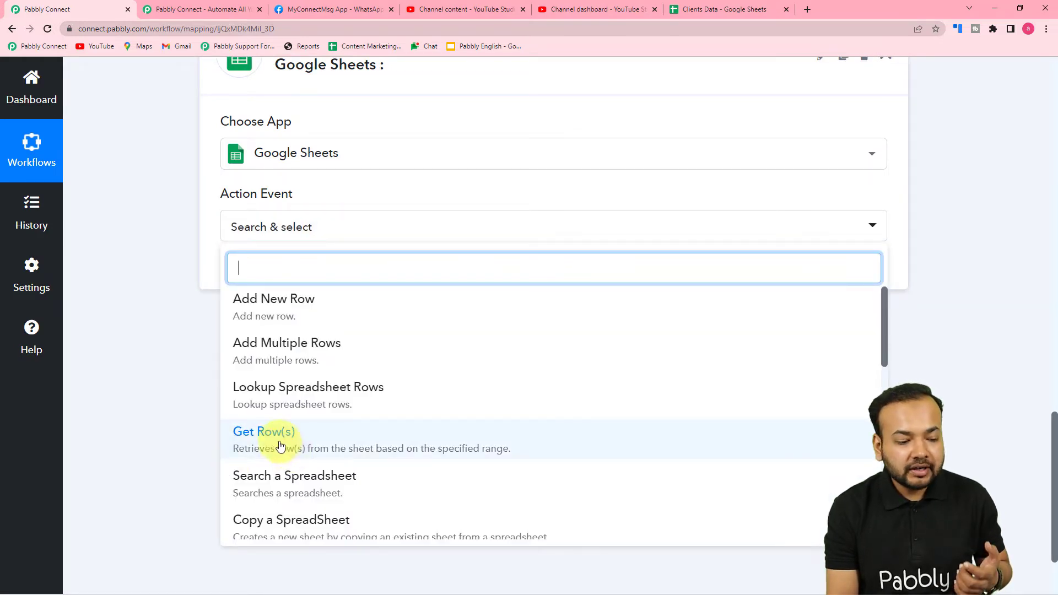
left_click(439, 452)
- Connect the Google Sheets action through a new connection, authorizing access with the same Google account as the YouTube channel
left_click(248, 277)
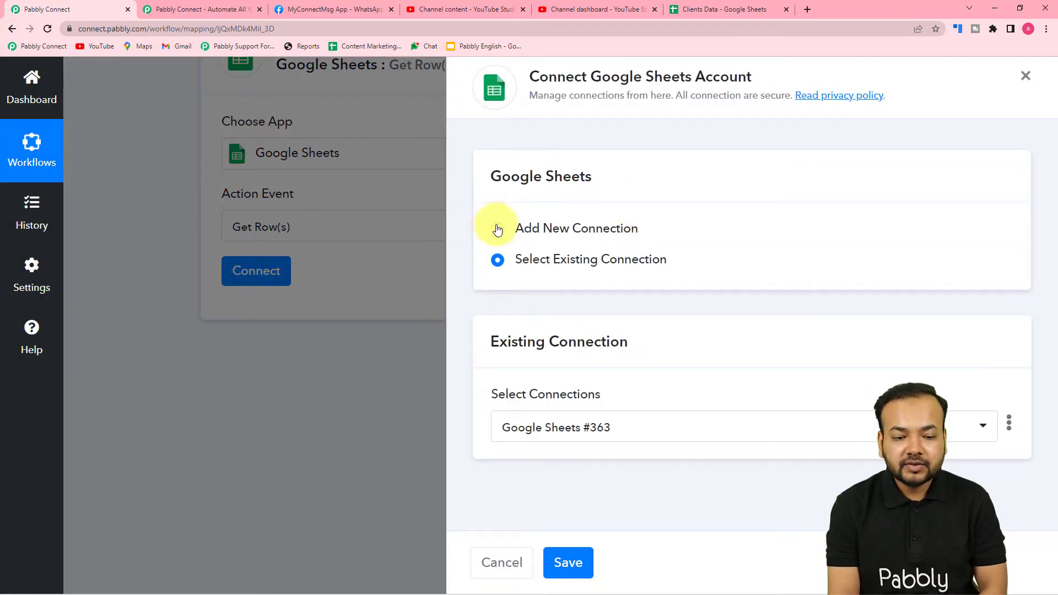
left_click(498, 229)
left_click(544, 414)
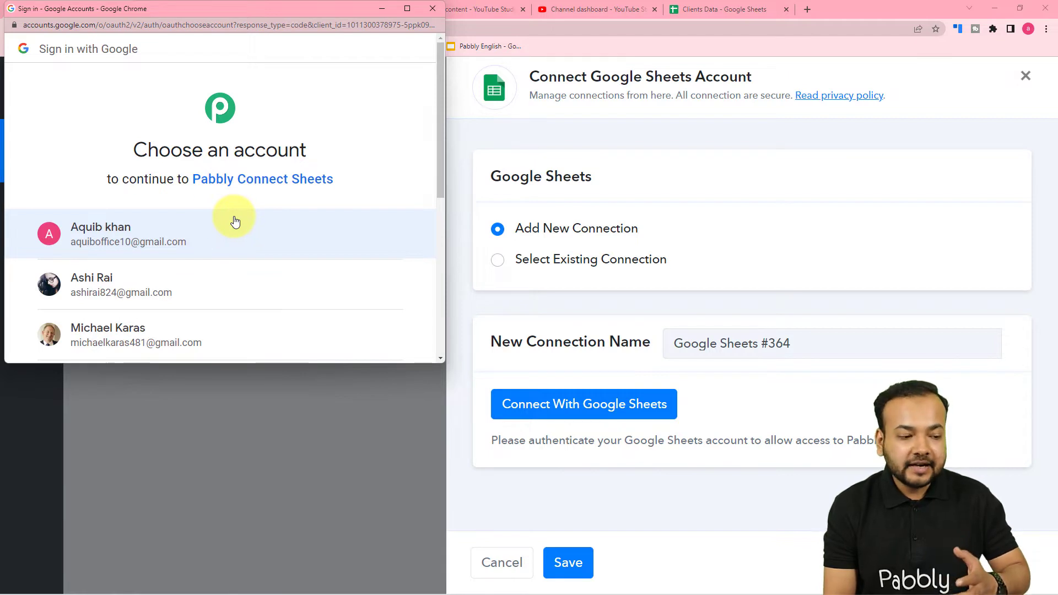
left_click(152, 296)
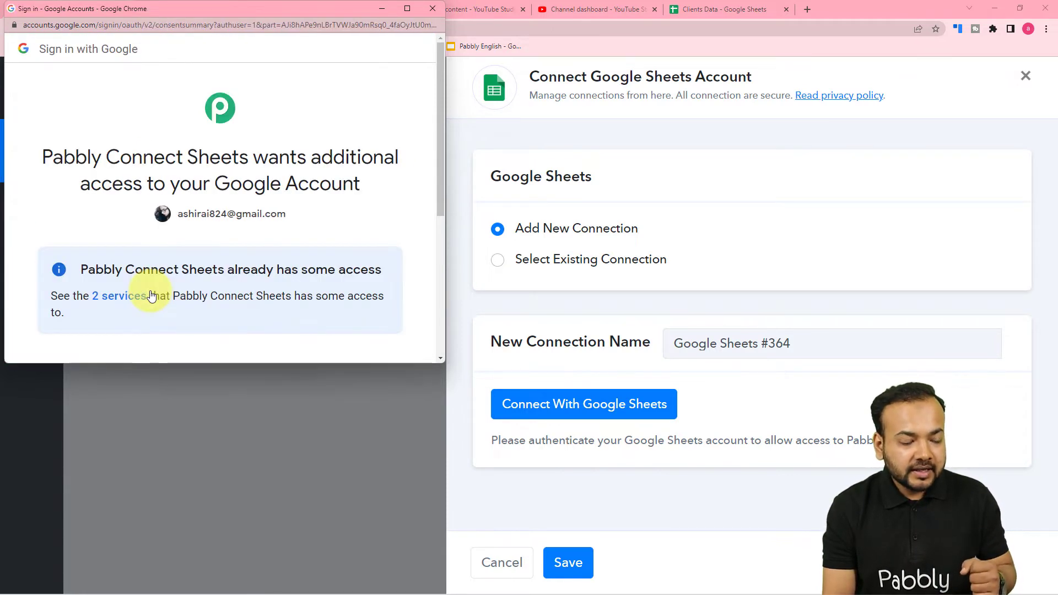
scroll(268, 253, "down", 5)
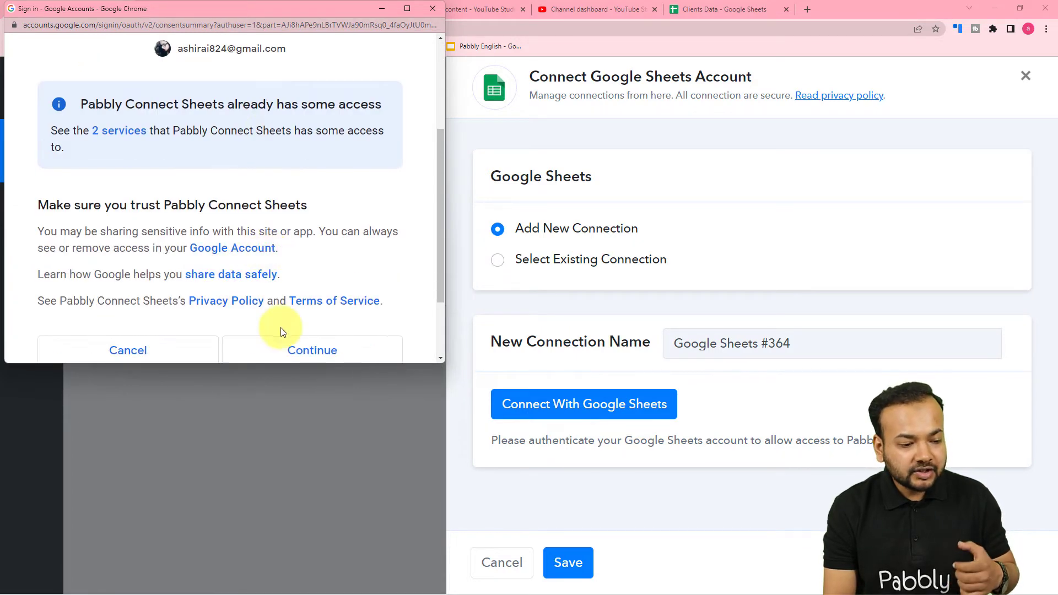
left_click(312, 254)
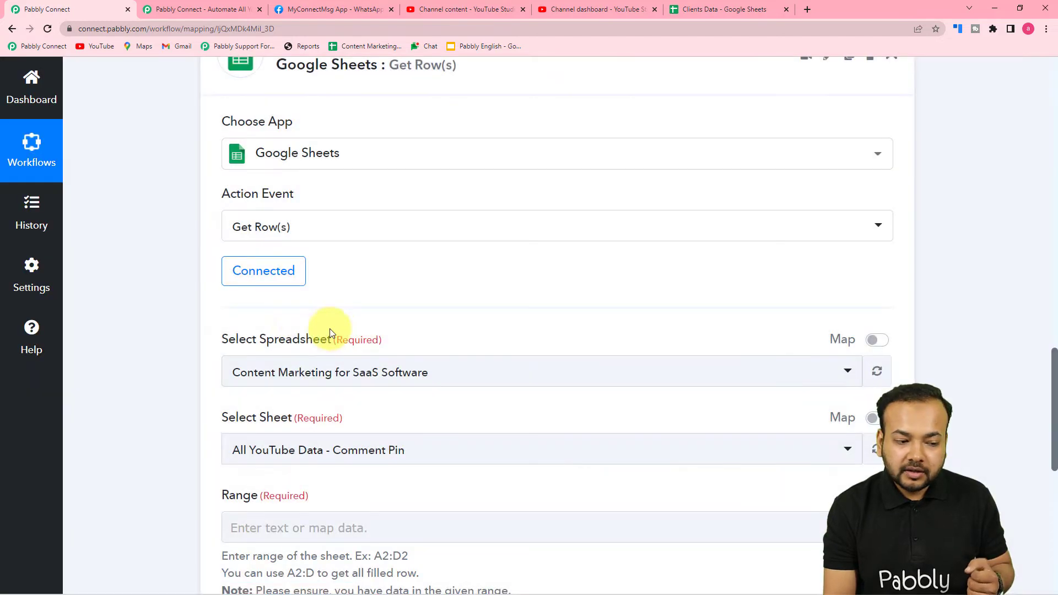
- Choose Clients Data as the spreadsheet for the Get Row(s) action, checking its title in Google Sheets
scroll(271, 308, "down", 4)
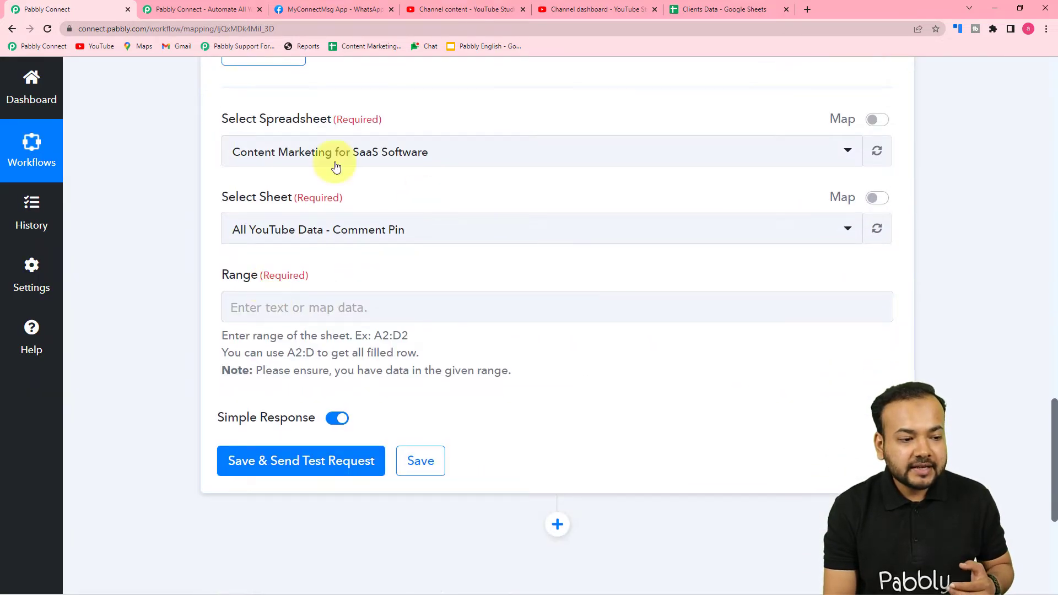
left_click(425, 157)
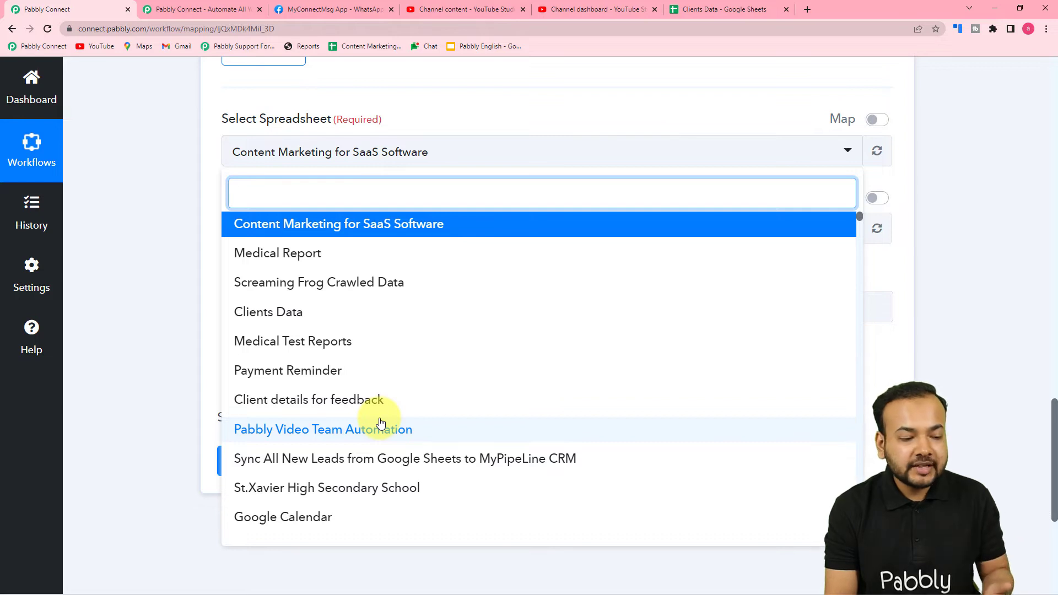
left_click(706, 11)
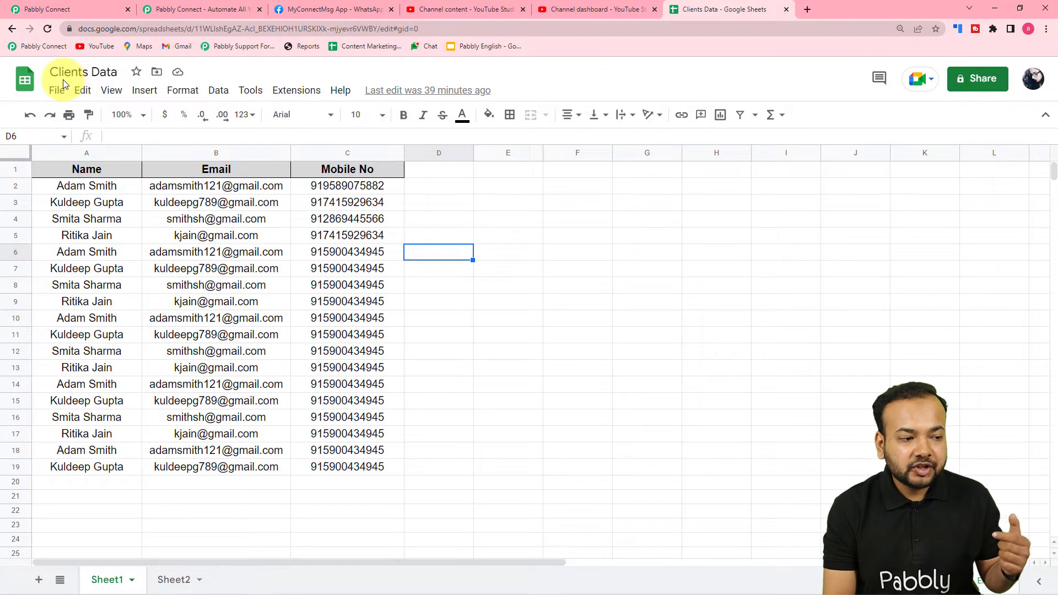
left_click(97, 9)
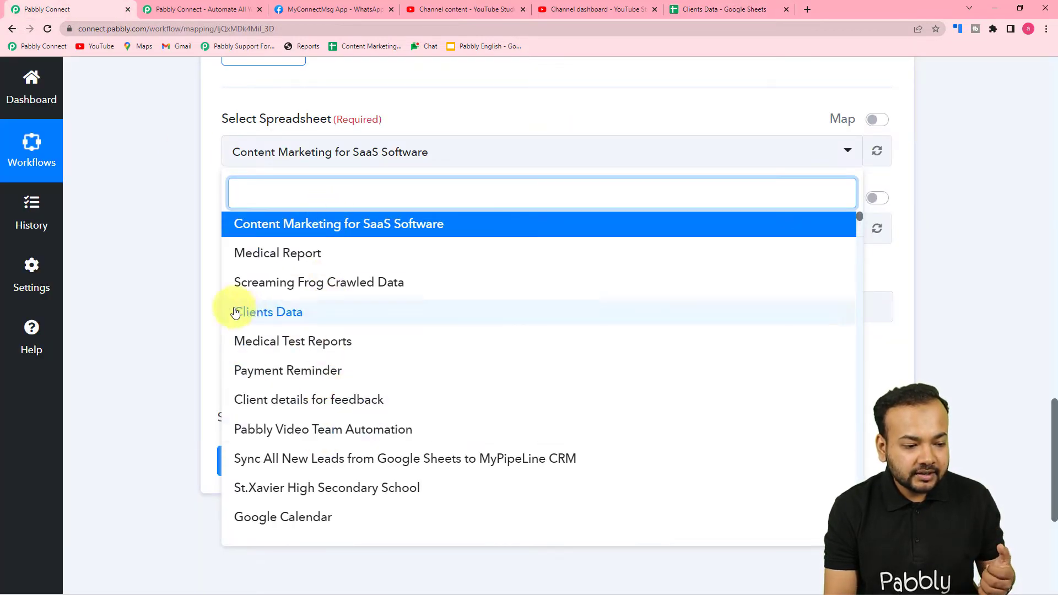
left_click(285, 312)
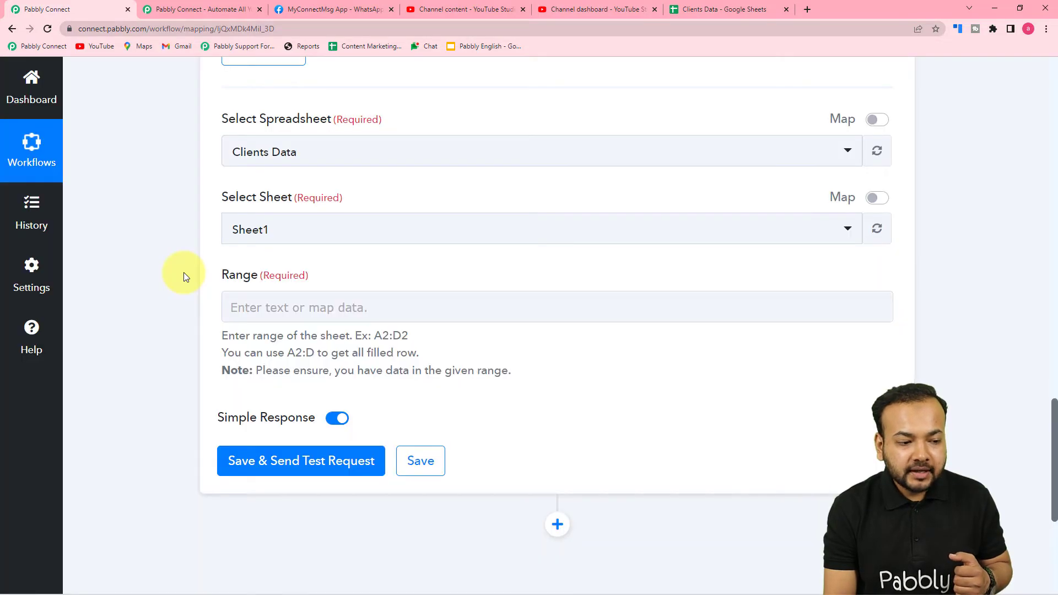
- Select Sheet1 as the sheet for the Get Row(s) action after checking the sheet name in Google Sheets
left_click(703, 9)
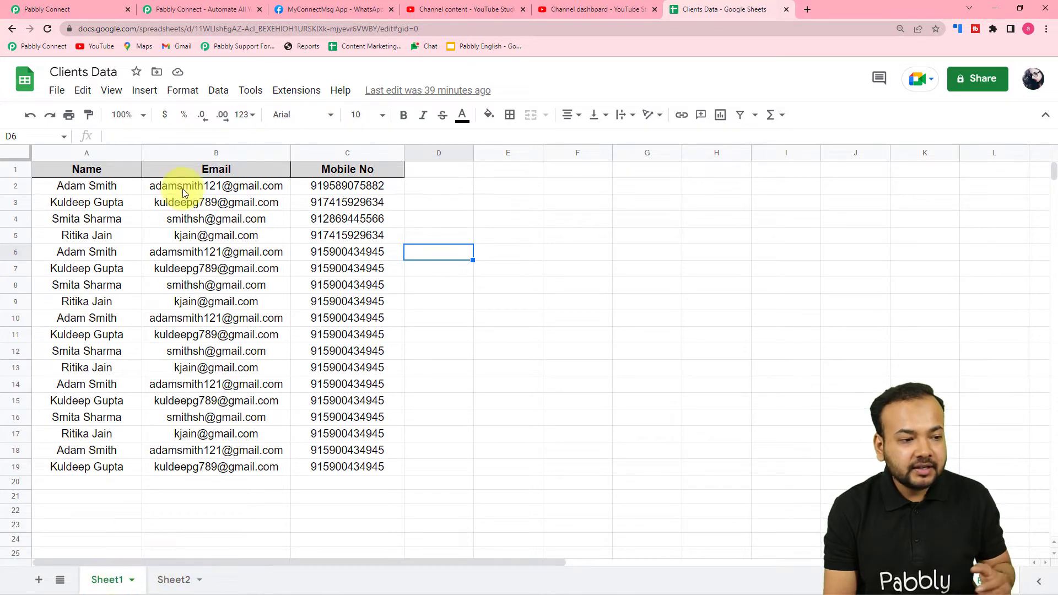
left_click(68, 9)
left_click(331, 243)
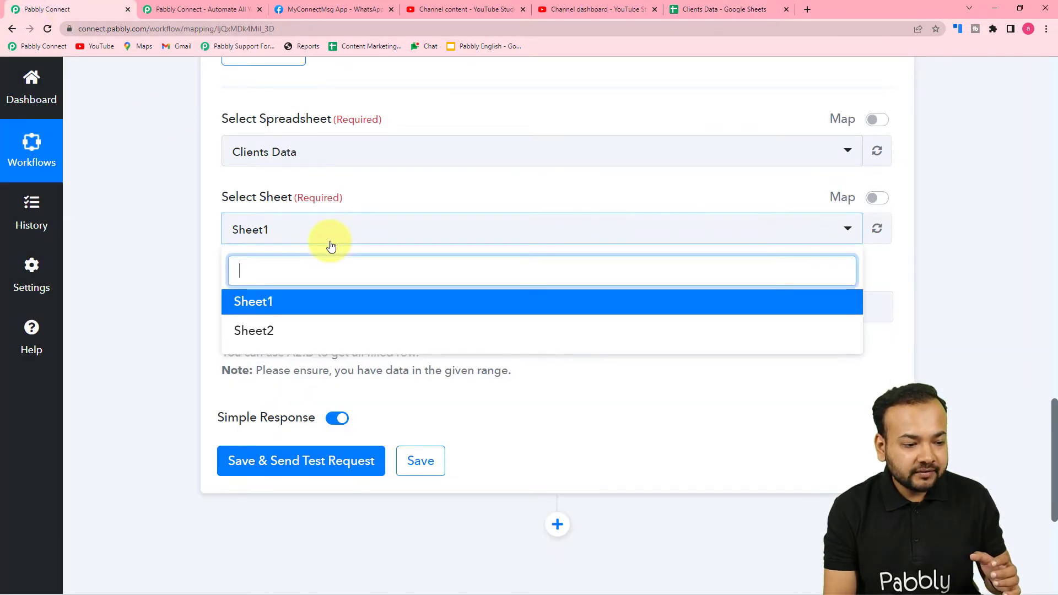
left_click(267, 301)
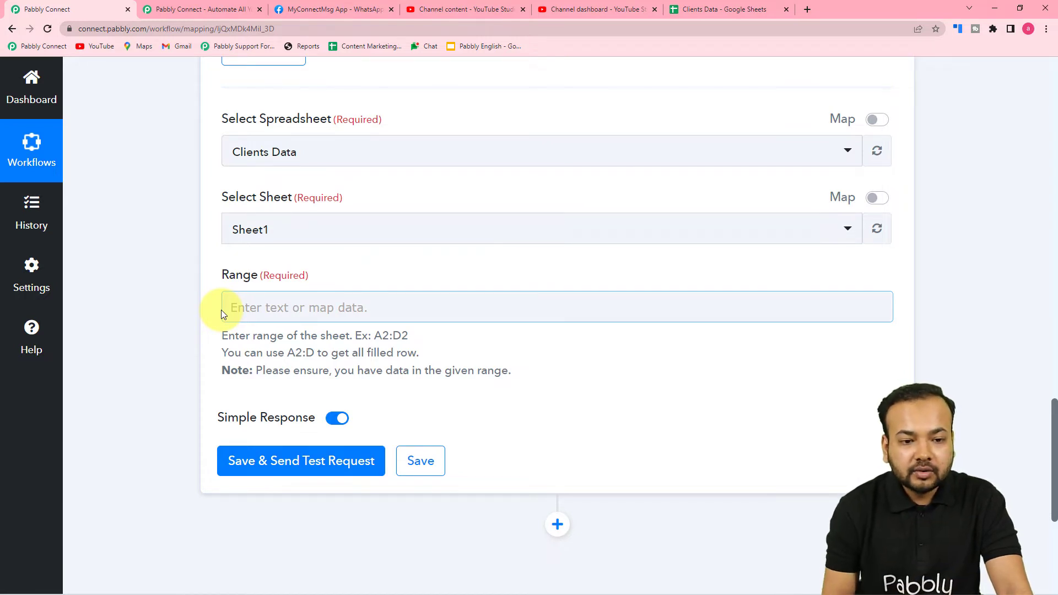
- Select all client records without the header row, cells A2:C19, on Sheet1 of the Clients Data spreadsheet
left_click(702, 8)
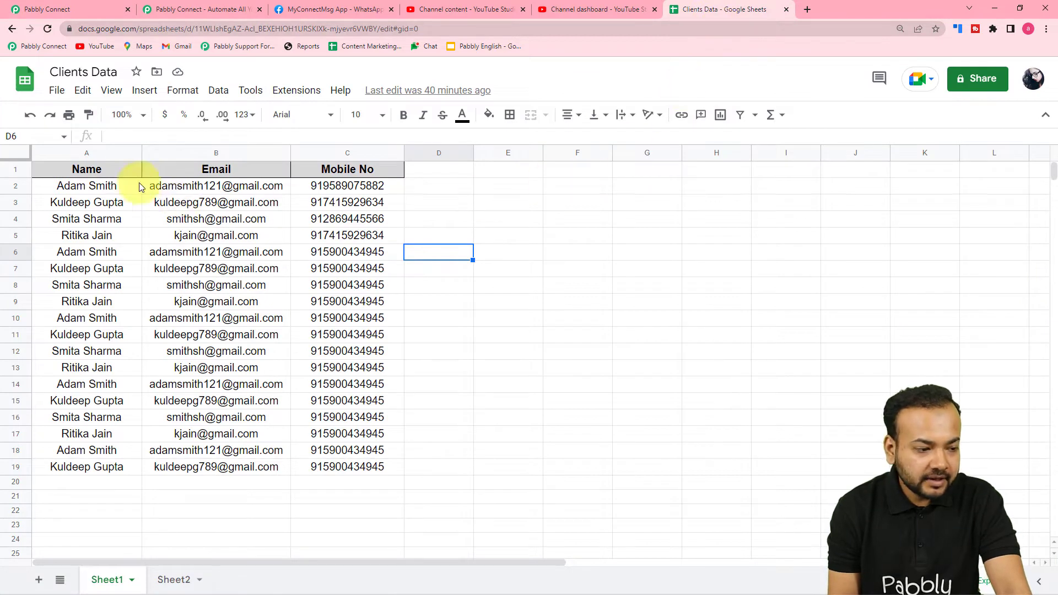
left_click(74, 189)
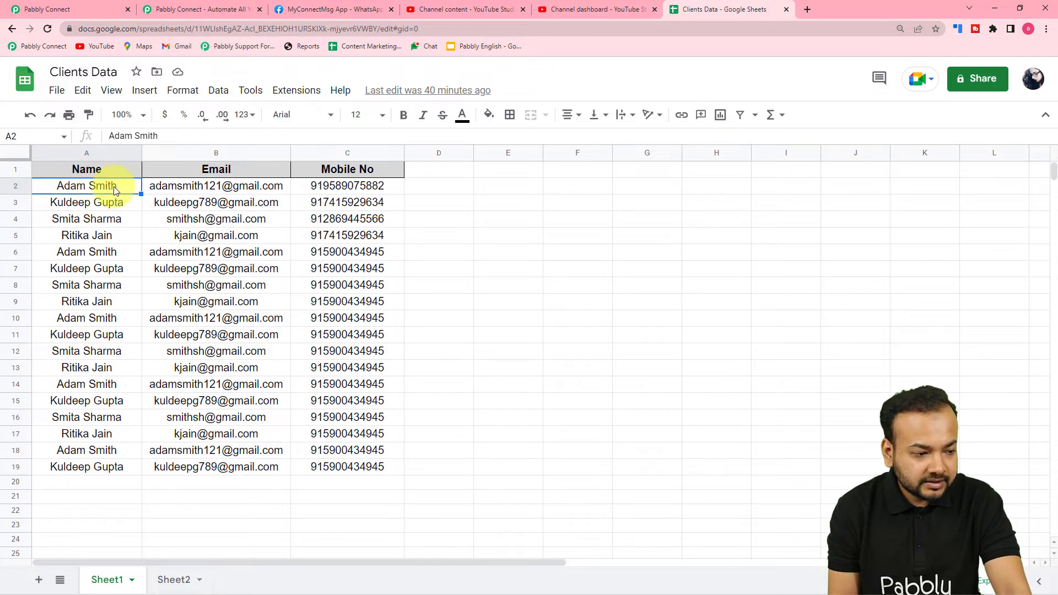
key("shift+Right")
key("shift+Right")
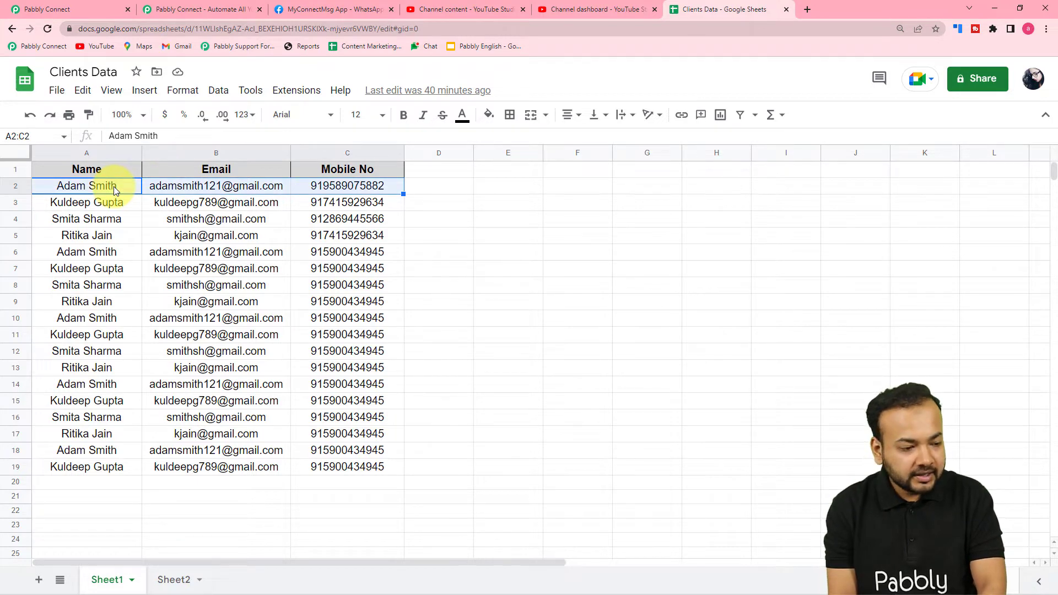
key("shift+Down")
key("shift+Down")
key("shift+Down")
key("shift+Down")
key("shift+Down")
key("shift+Down")
key("shift+Down")
key("shift+Down")
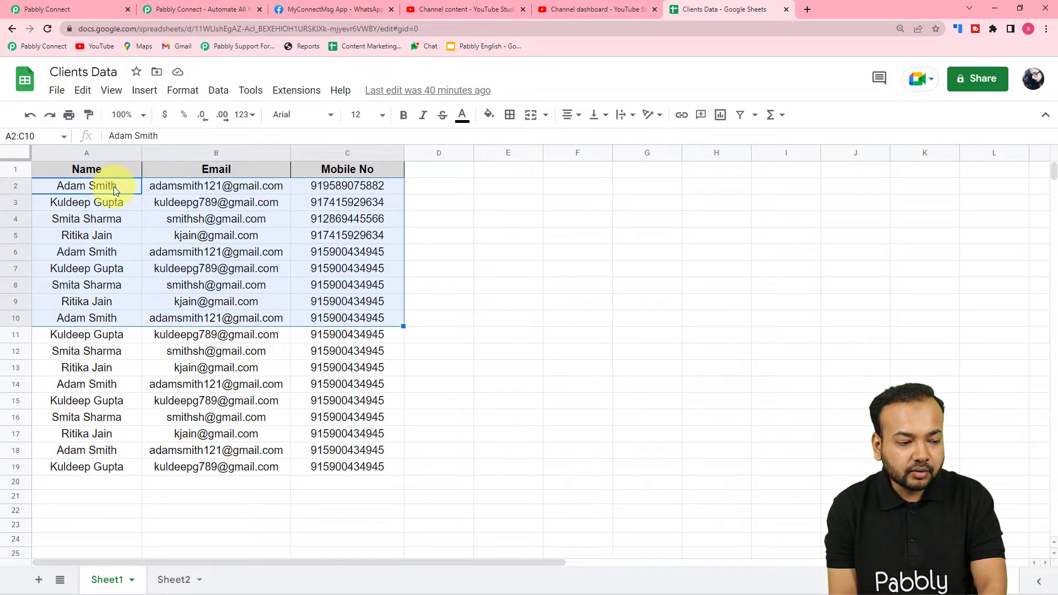
key("shift+Down")
key("shift+Down")
key("shift+Down")
key("shift+Down")
key("shift+Down")
key("shift+Down")
key("shift+Down")
key("shift+Down")
key("shift+Down")
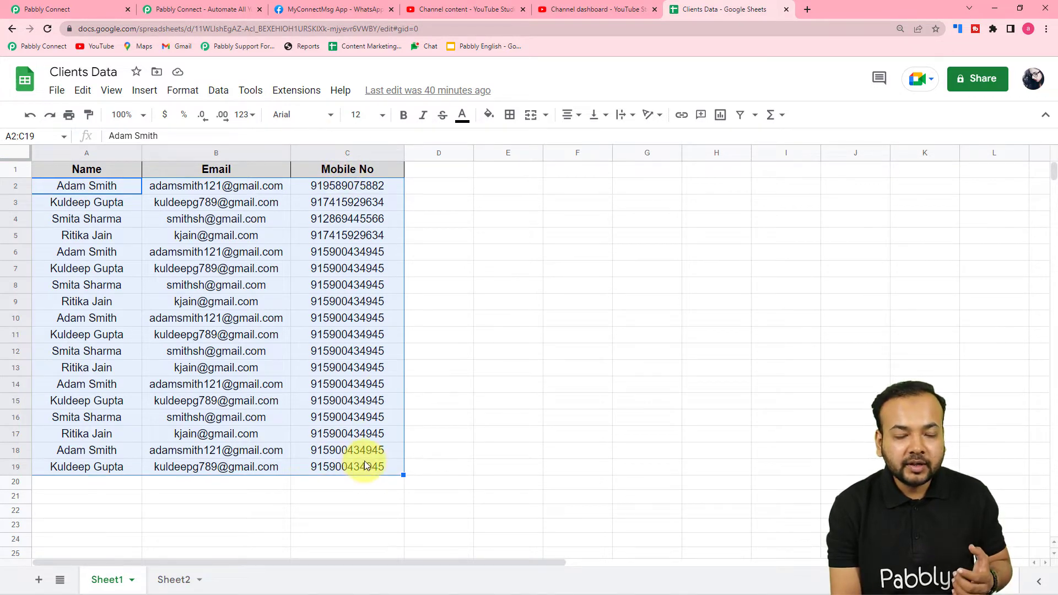
- Copy the selected range reference A2:C19 and return to the Pabbly Connect workflow
left_click(35, 136)
right_click(11, 136)
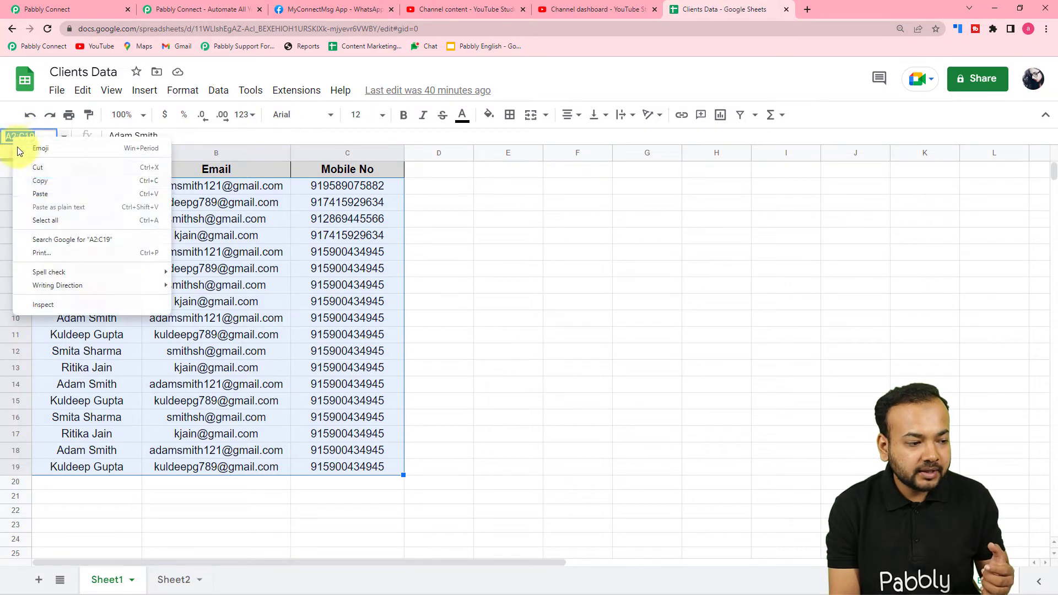
left_click(35, 181)
left_click(94, 12)
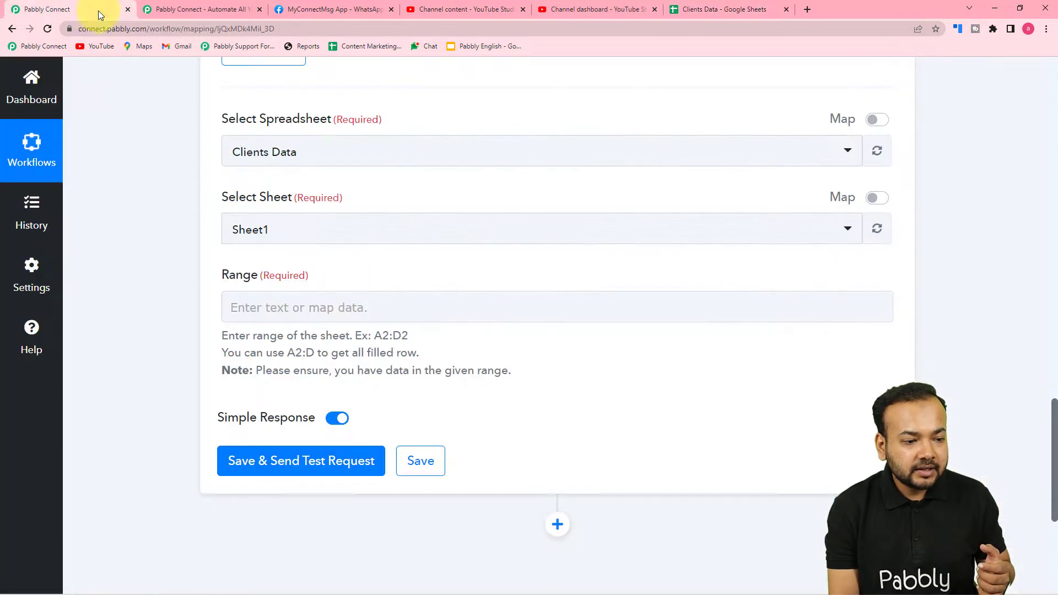
- Set the Get Row(s) range to A2:C19 and check it against the client records in Google Sheets
left_click(306, 307)
right_click(305, 307)
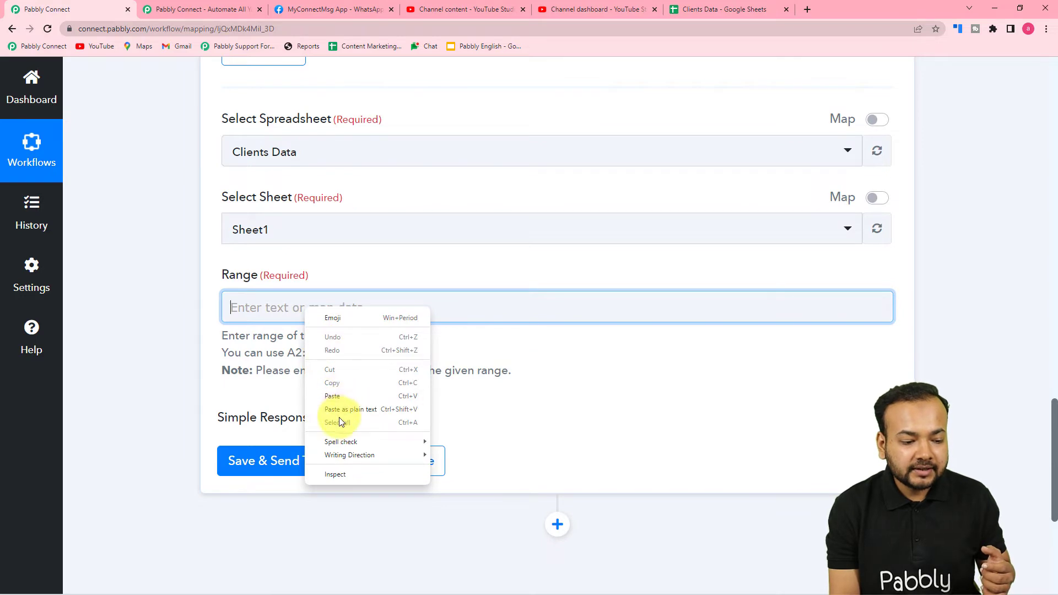
left_click(340, 409)
left_click(237, 356)
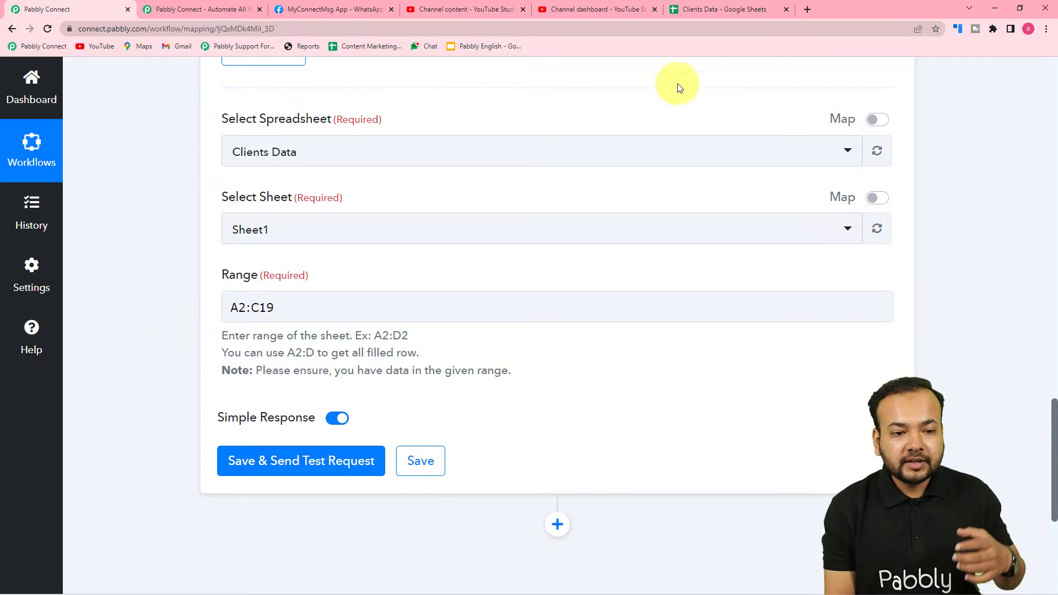
left_click(696, 11)
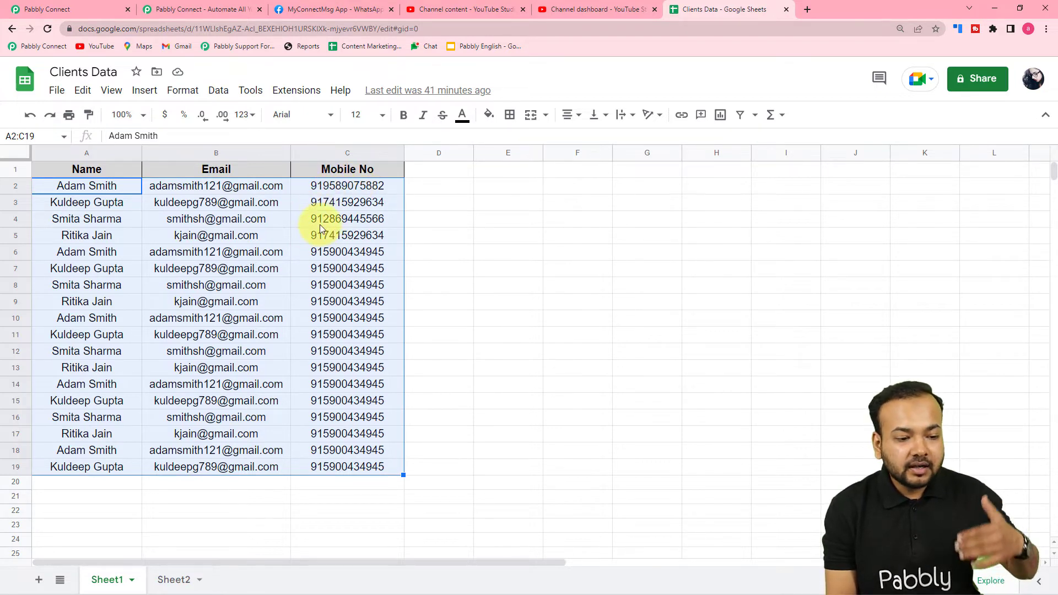
left_click(93, 8)
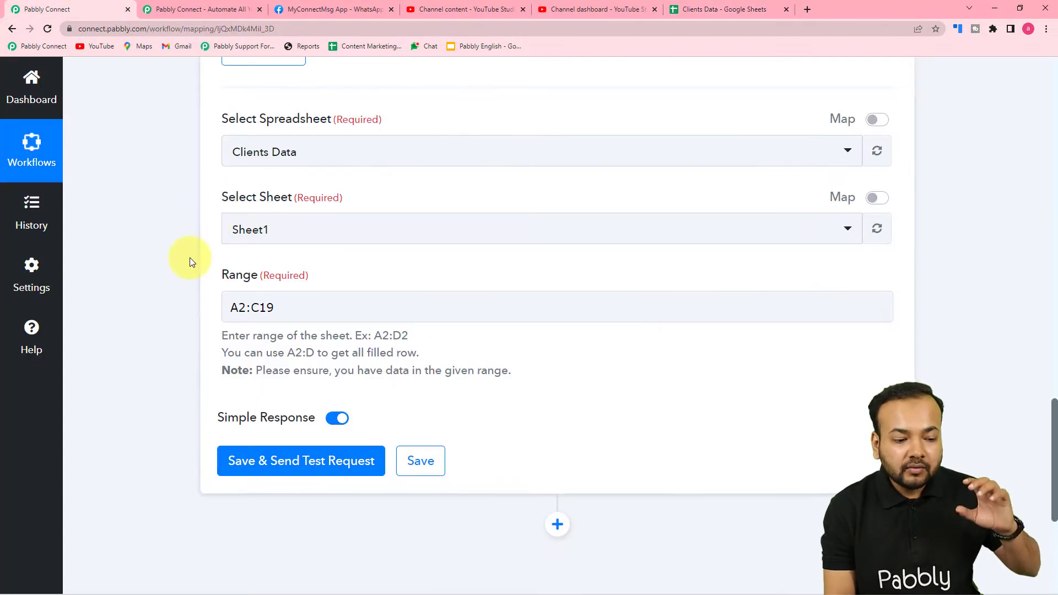
- Turn off Simple Response, save and test the Get Row(s) action, and review the client records in Response Result
scroll(221, 273, "down", 2)
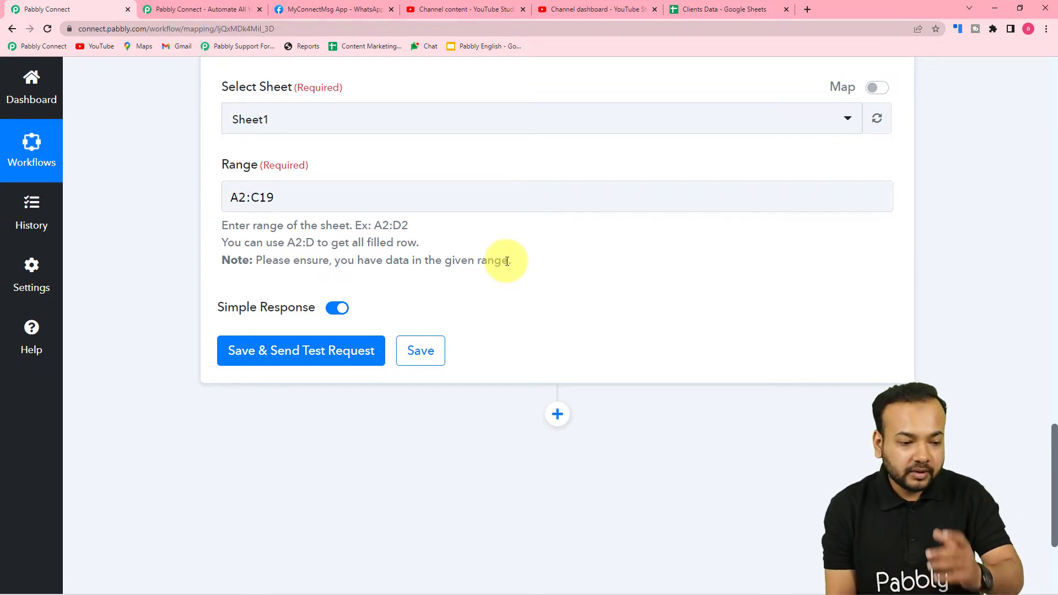
left_click(335, 311)
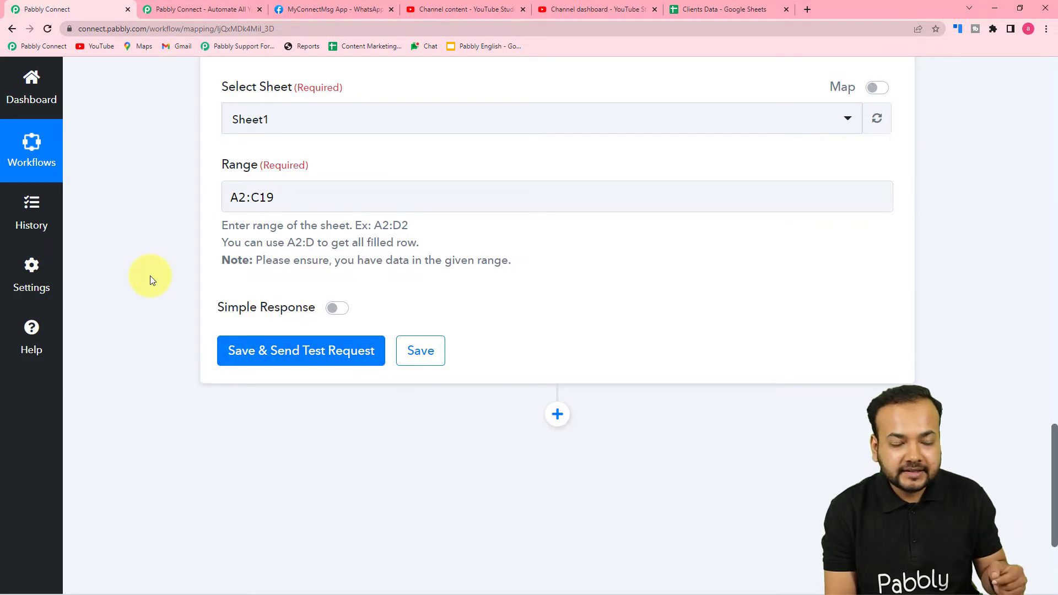
left_click(244, 363)
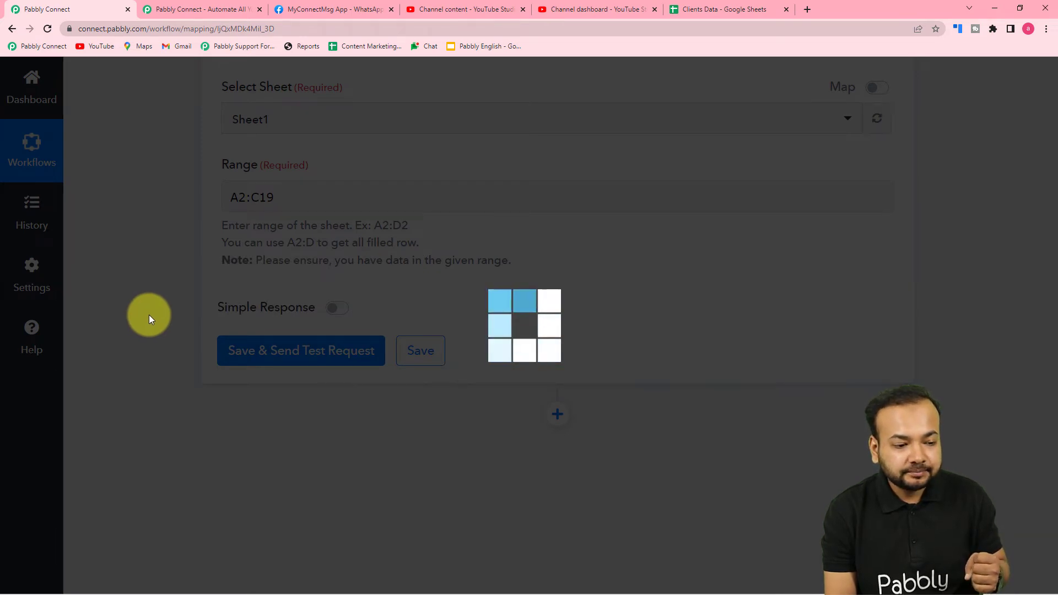
scroll(274, 310, "down", 4)
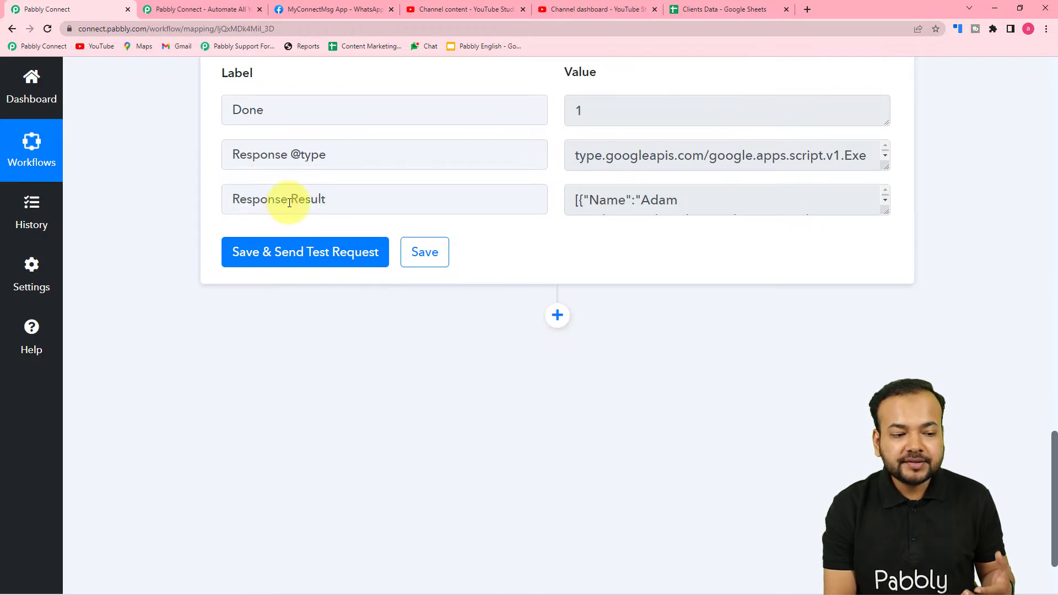
left_click_drag(885, 210, 887, 447)
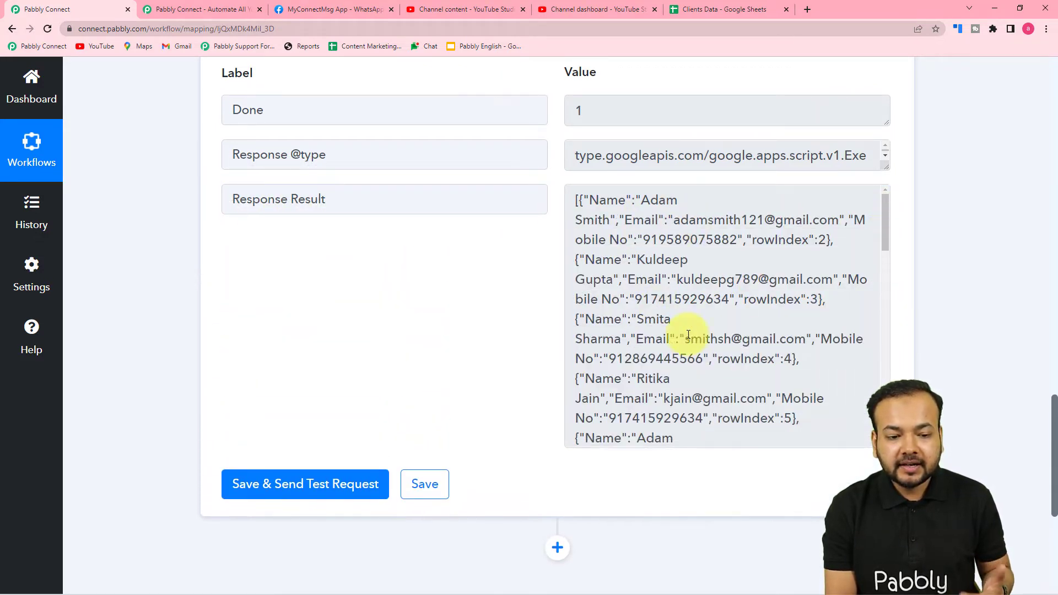
scroll(669, 284, "down", 5)
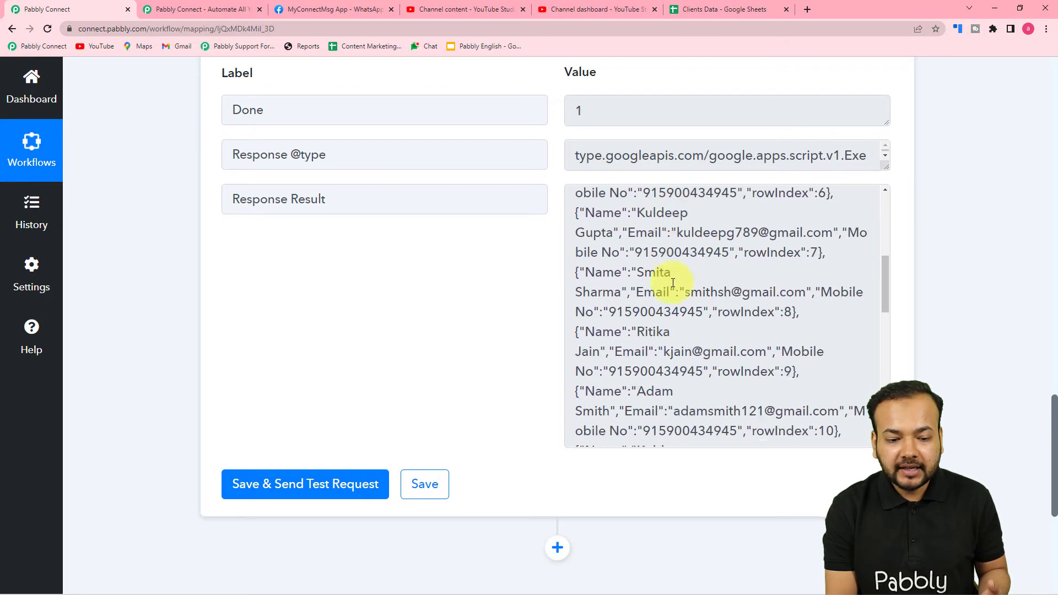
scroll(673, 282, "down", 4)
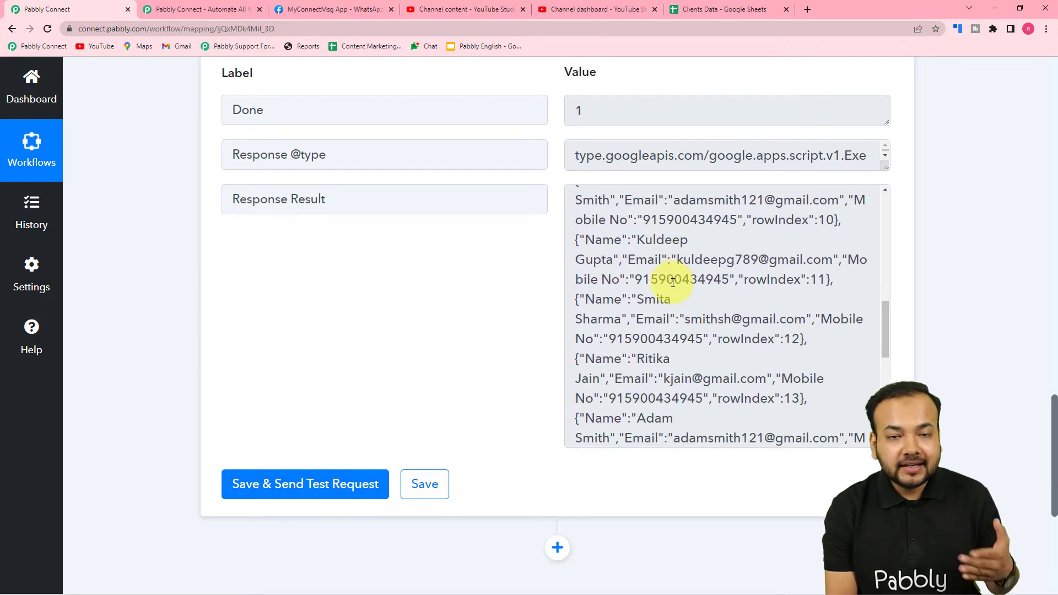
- Add an Iterator by Pabbly action after the Get Row(s) step
scroll(460, 309, "down", 2)
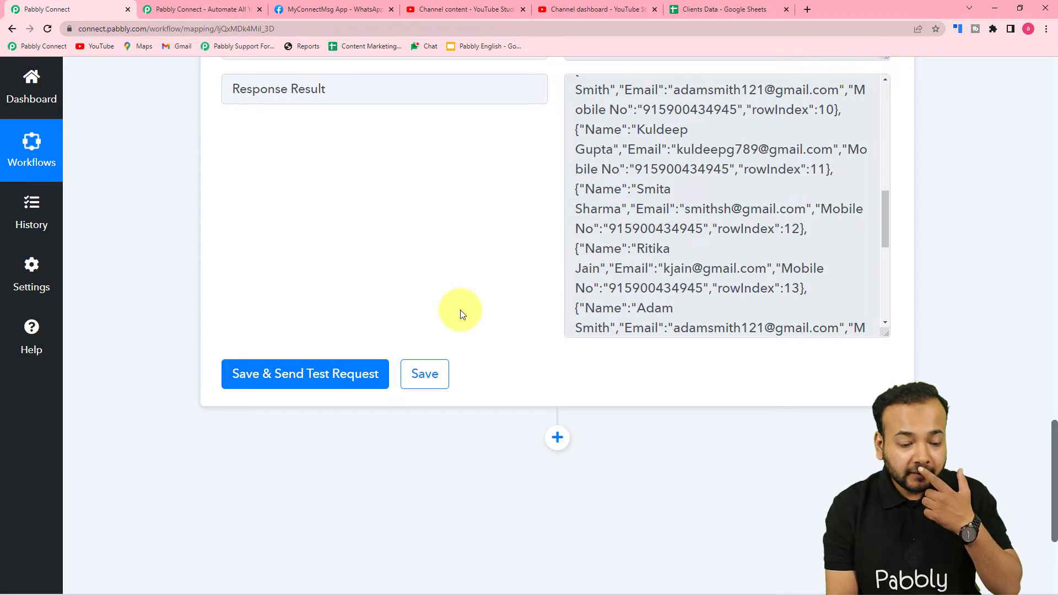
scroll(466, 323, "down", 4)
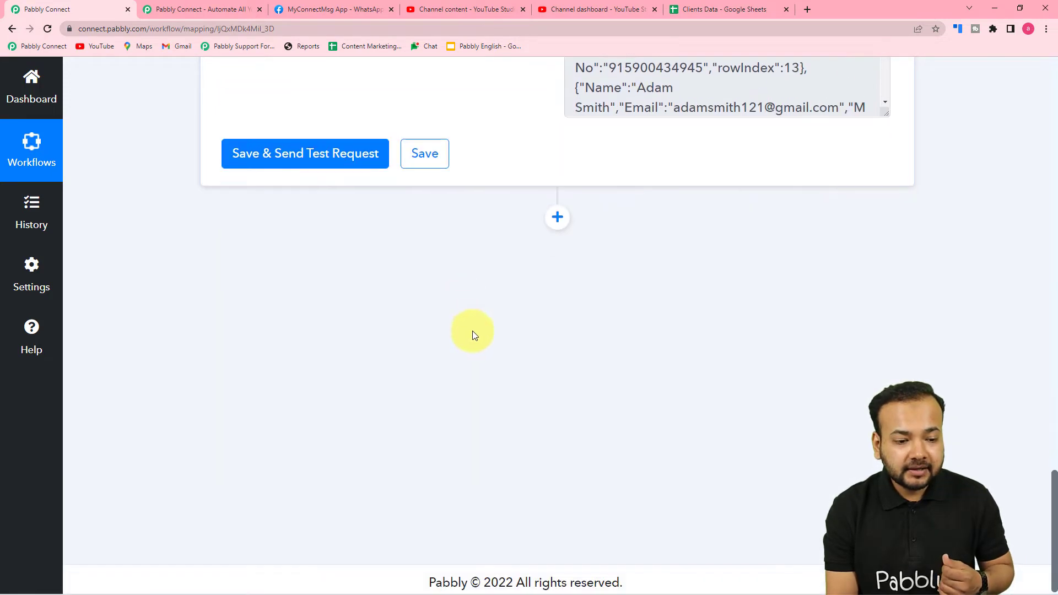
left_click(560, 219)
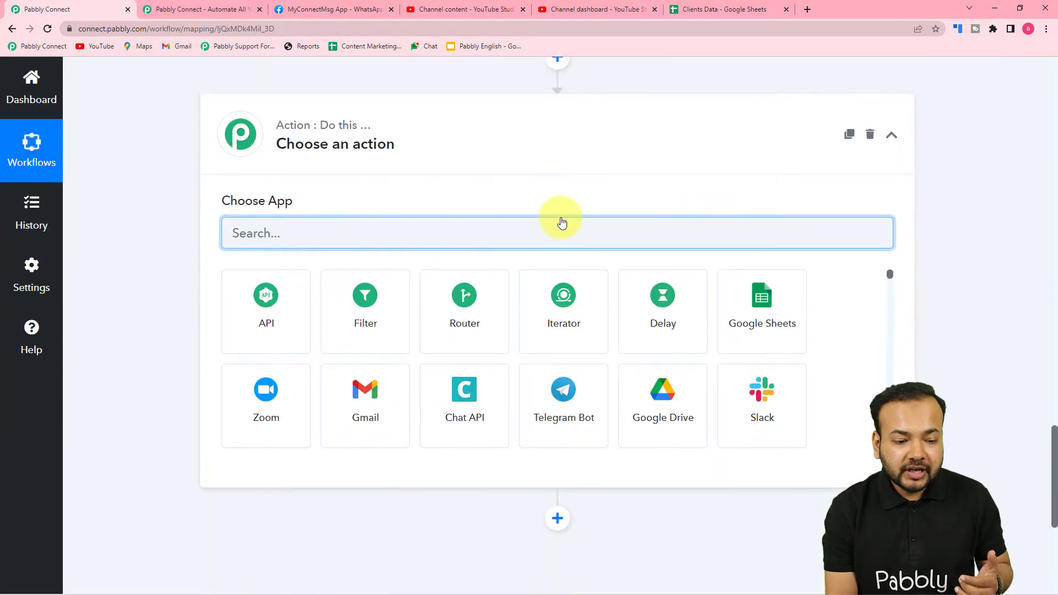
left_click(568, 330)
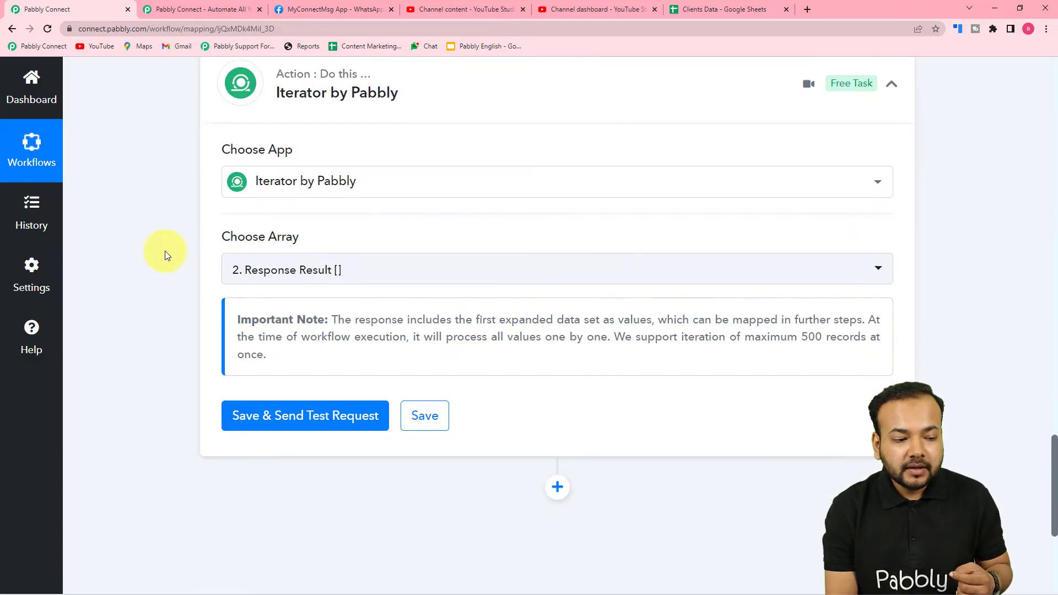
scroll(165, 250, "down", 1)
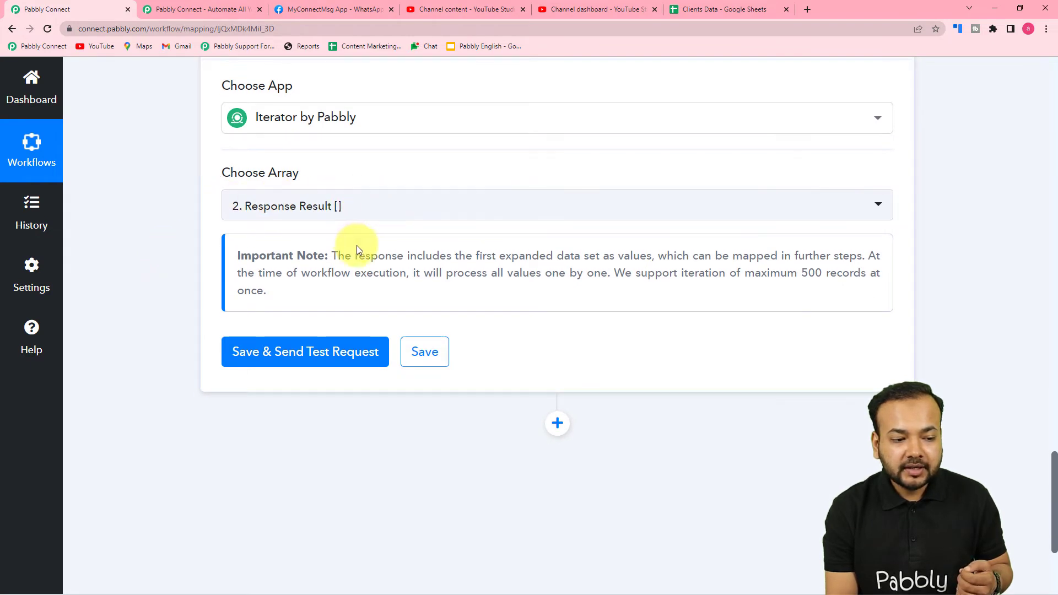
- Choose 2. Response Result [] as the Iterator's array, checking it against the Get Row(s) response
left_click(355, 213)
left_click(180, 185)
scroll(180, 183, "up", 10)
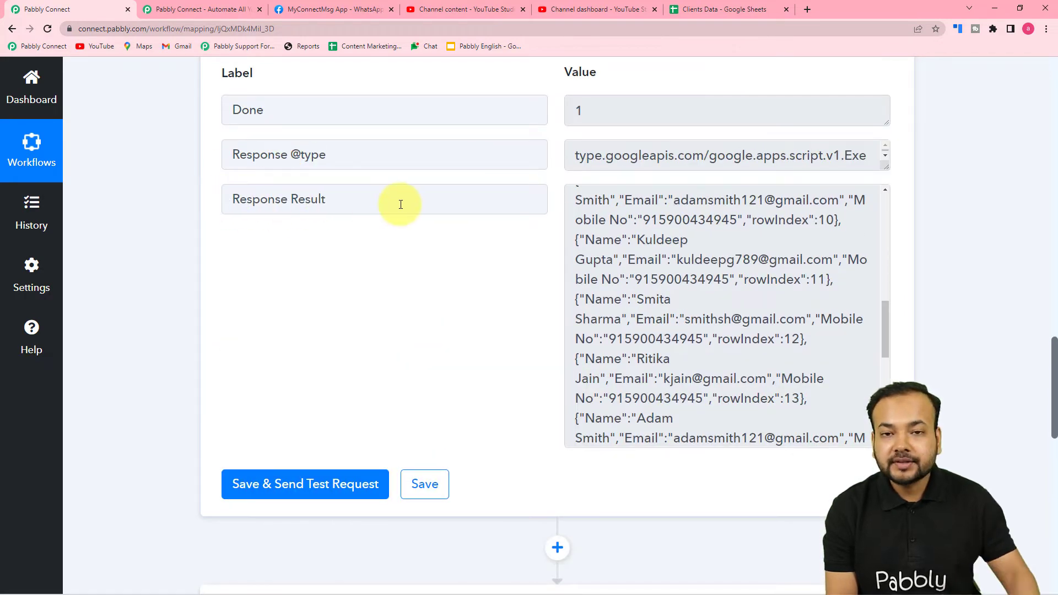
scroll(149, 255, "down", 12)
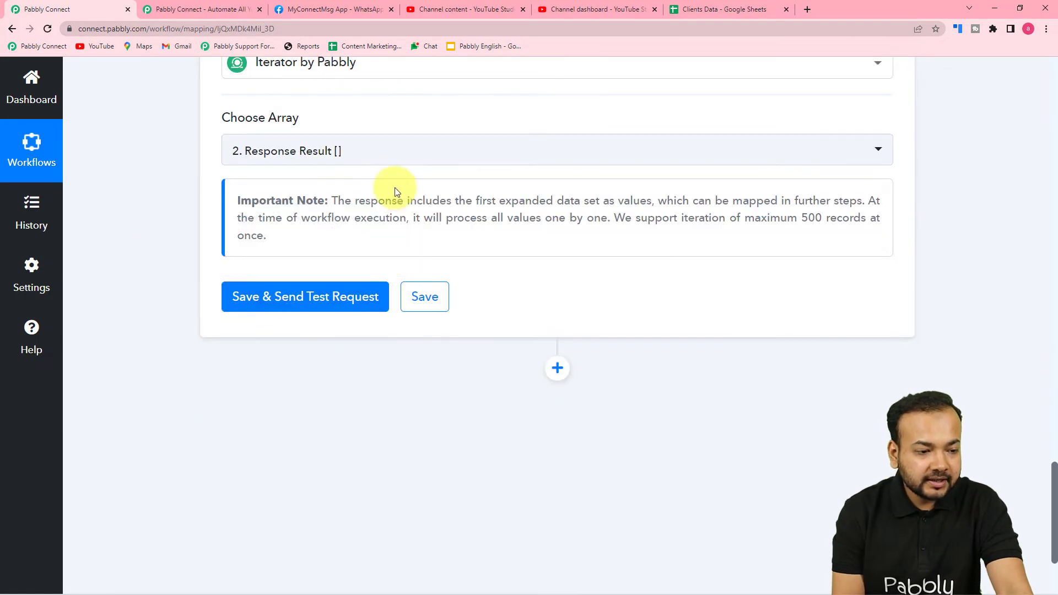
left_click(390, 152)
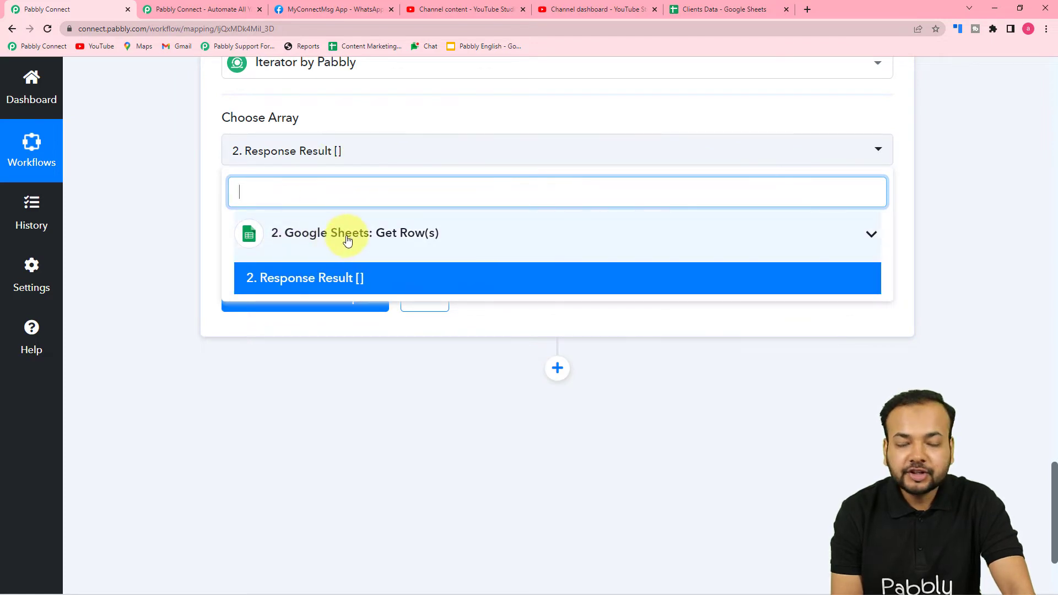
left_click(262, 277)
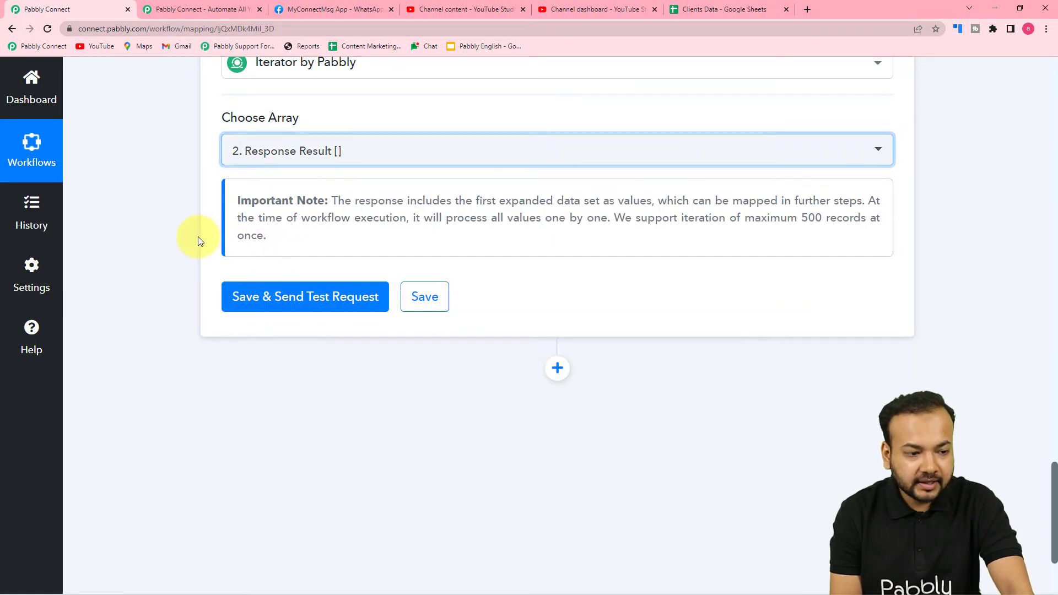
- Save and test the Iterator action, and compare the returned record with the first client row in Google Sheets
left_click(257, 303)
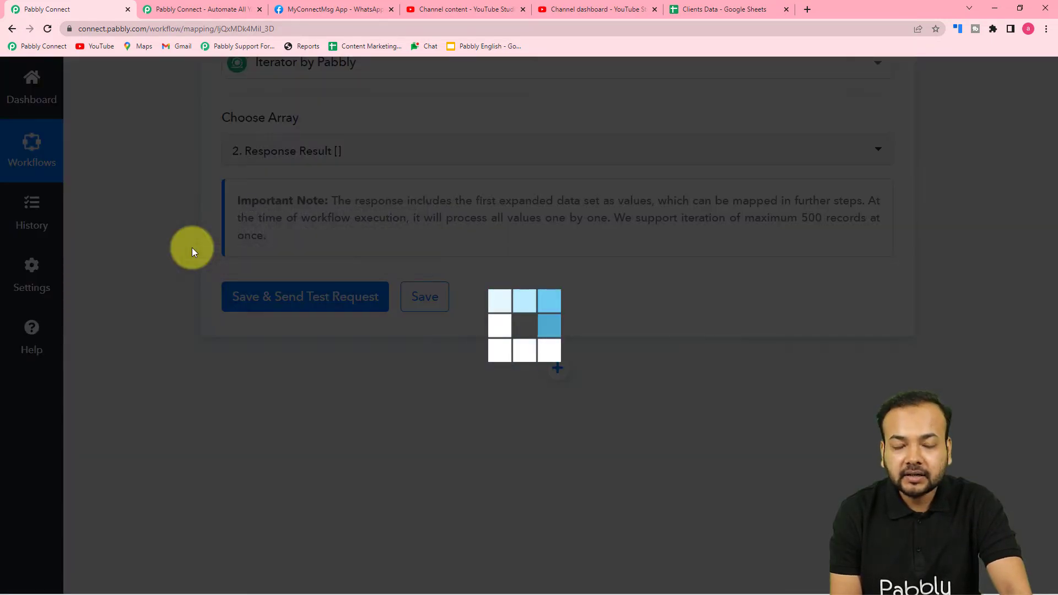
scroll(192, 251, "down", 2)
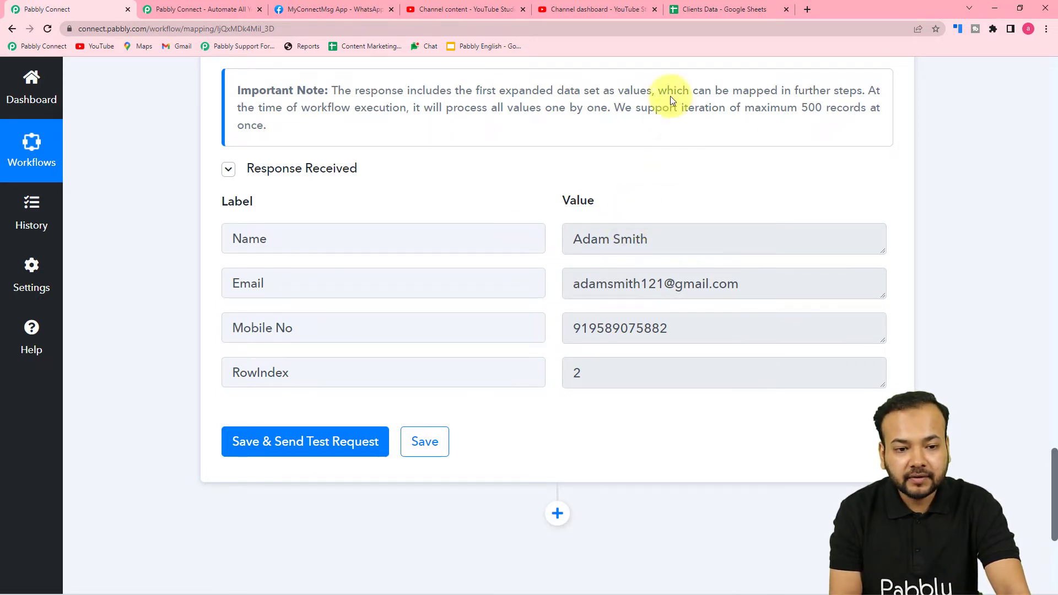
left_click(711, 10)
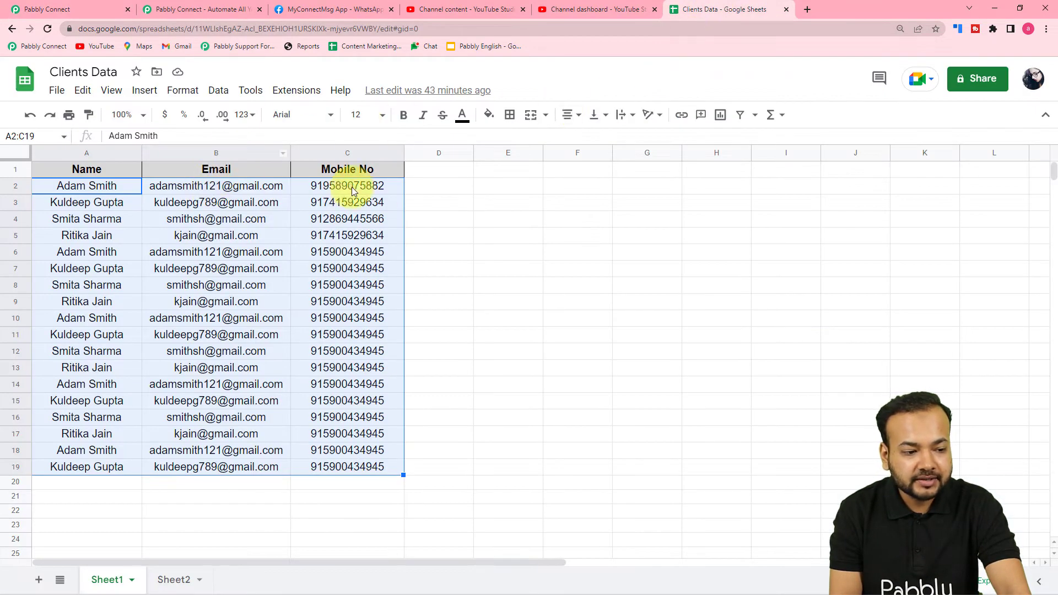
left_click(47, 9)
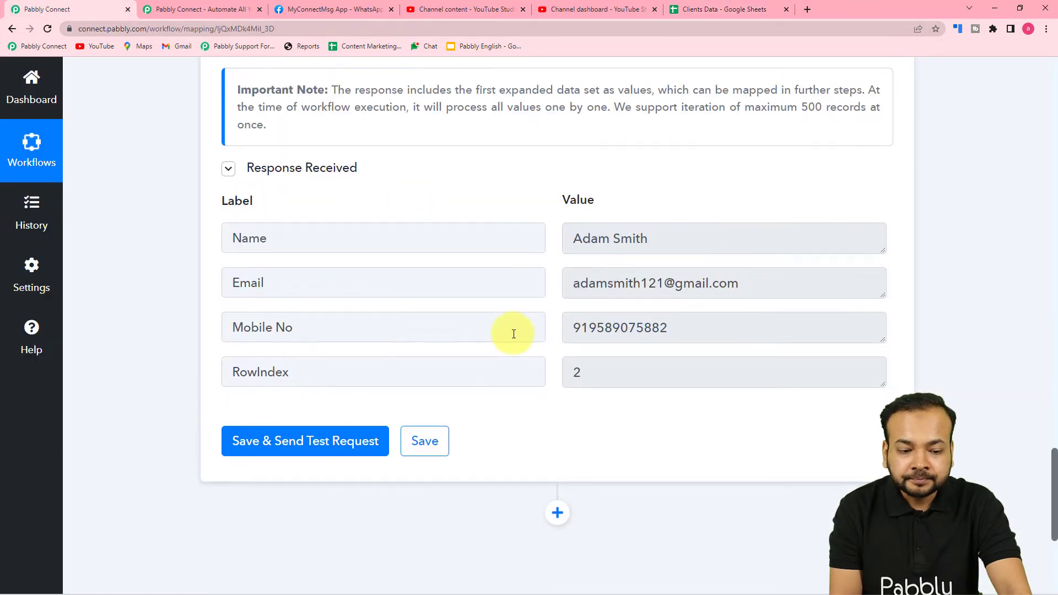
scroll(514, 334, "down", 3)
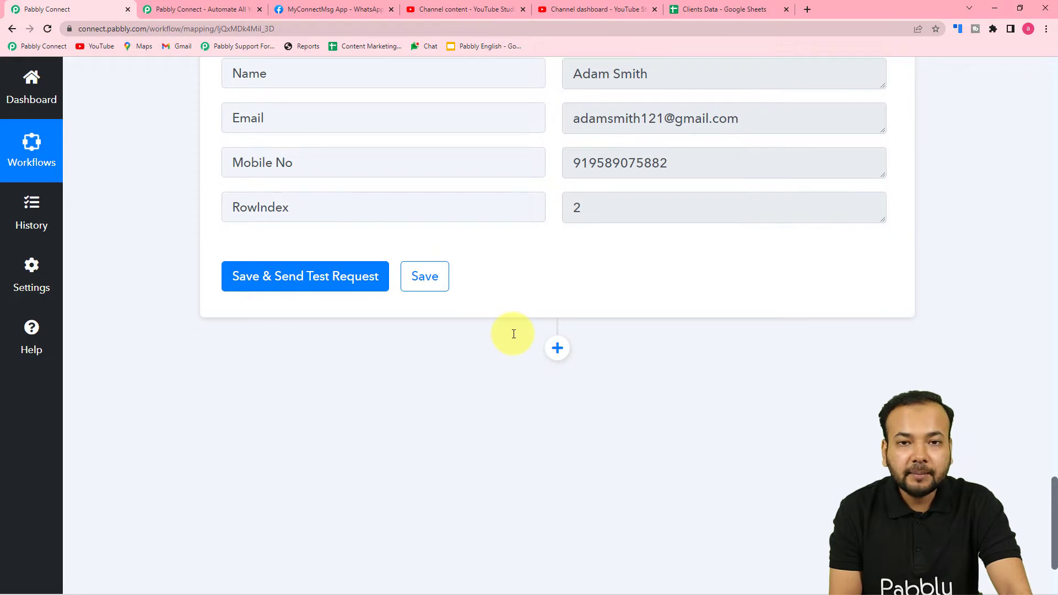
scroll(512, 333, "up", 1)
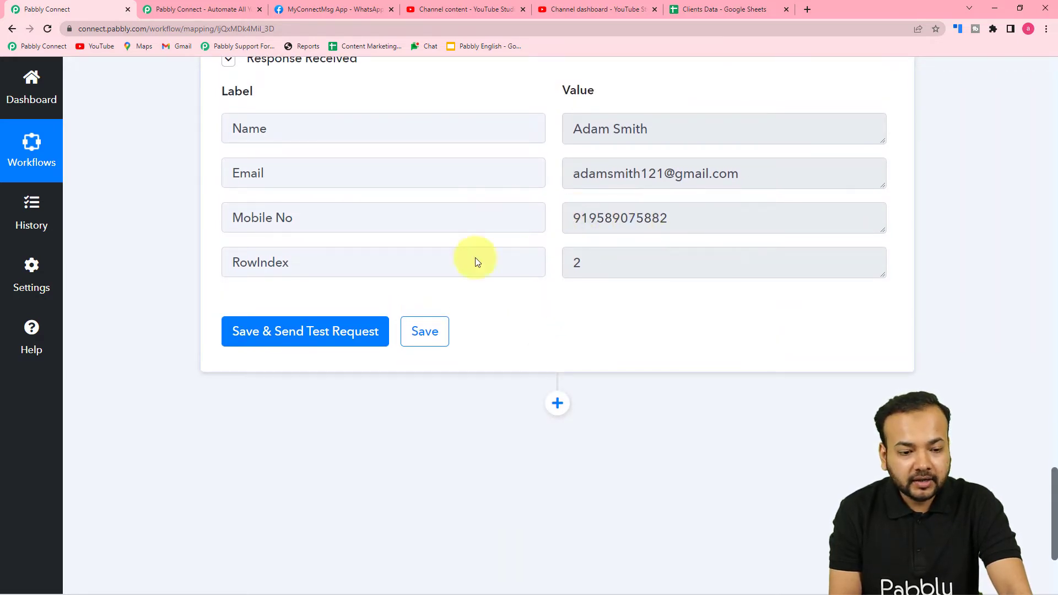
- Add an action after the Iterator, search the apps for "whats", and choose WhatsApp Cloud API
scroll(477, 330, "down", 2)
left_click(548, 296)
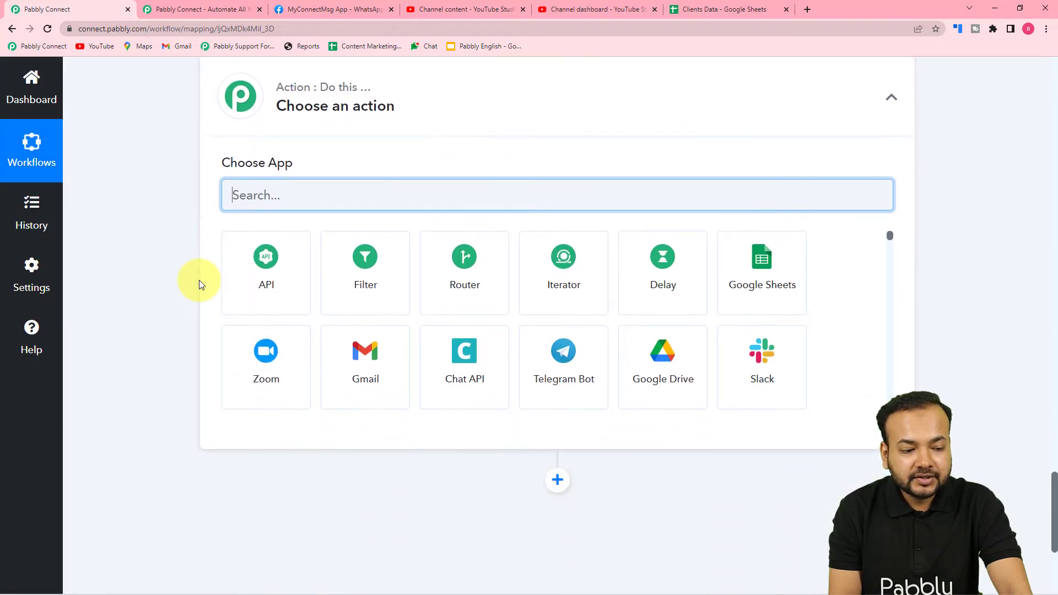
type("wh")
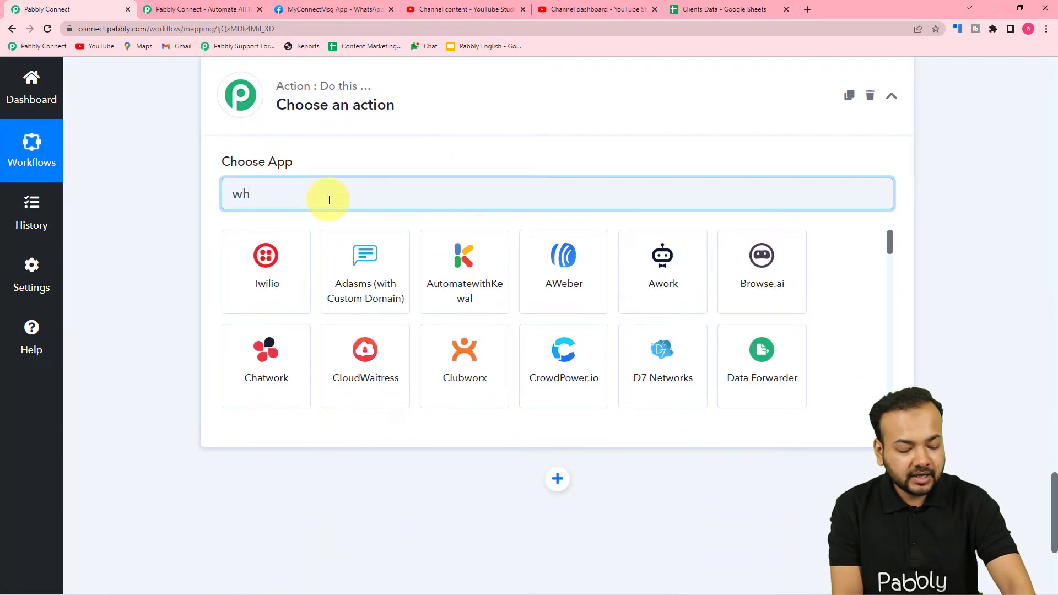
type("s")
key("BackSpace")
type("ats")
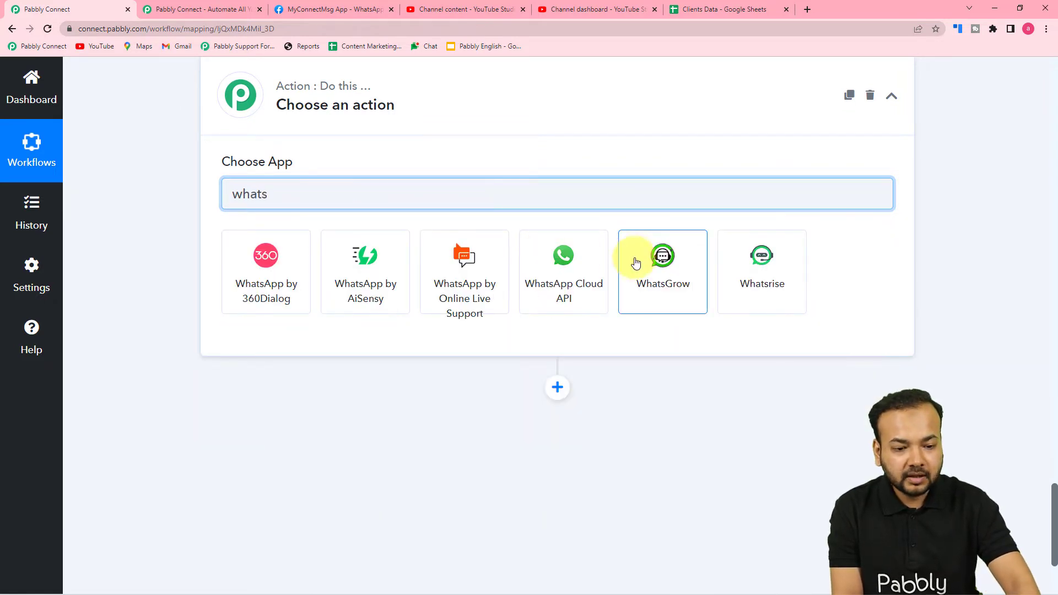
left_click(591, 275)
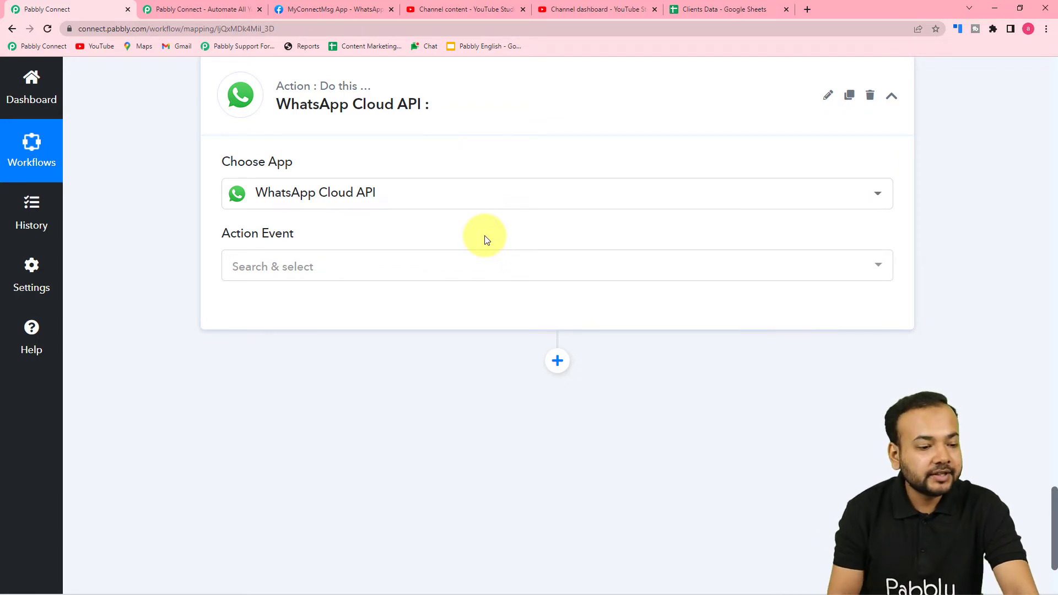
- Set the WhatsApp Cloud API action event to Send Template Message
scroll(485, 238, "down", 2)
left_click(271, 160)
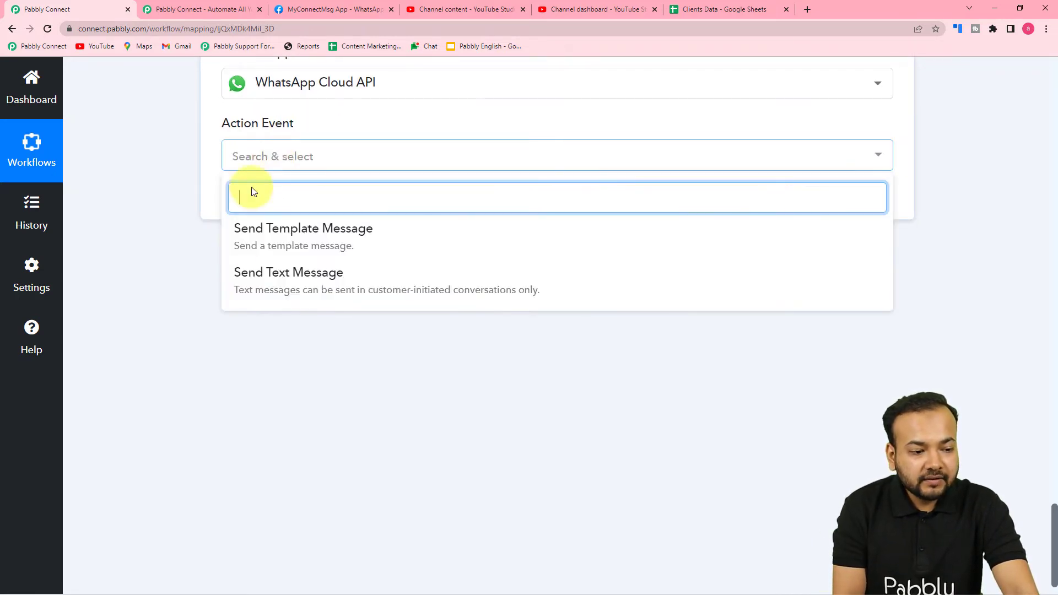
left_click(348, 240)
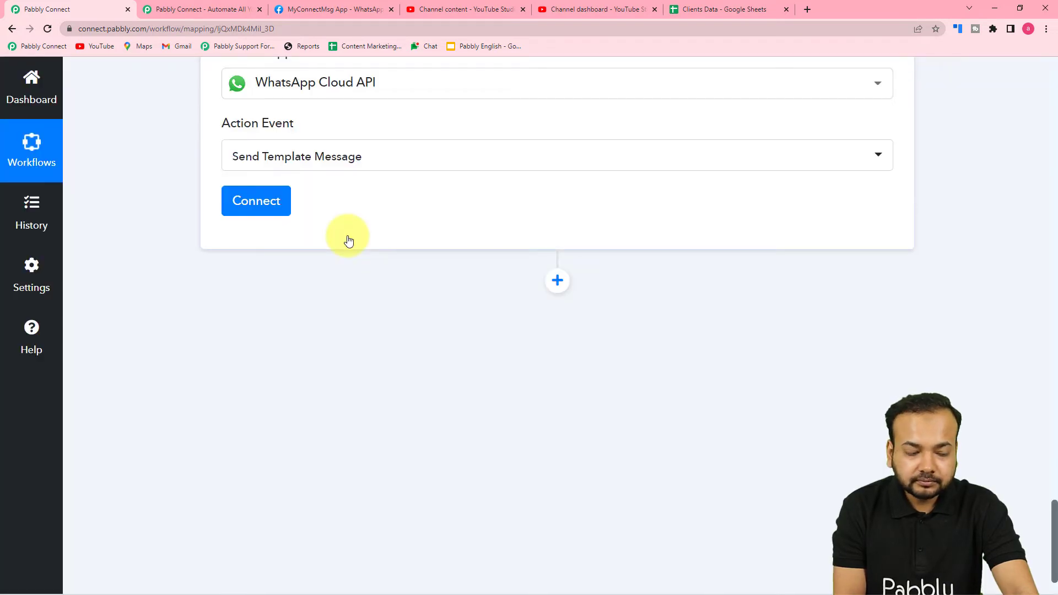
- Start a new WhatsApp Cloud API connection for the action and review its name, token, Phone Number ID and WhatsApp Business Account ID fields
left_click(256, 202)
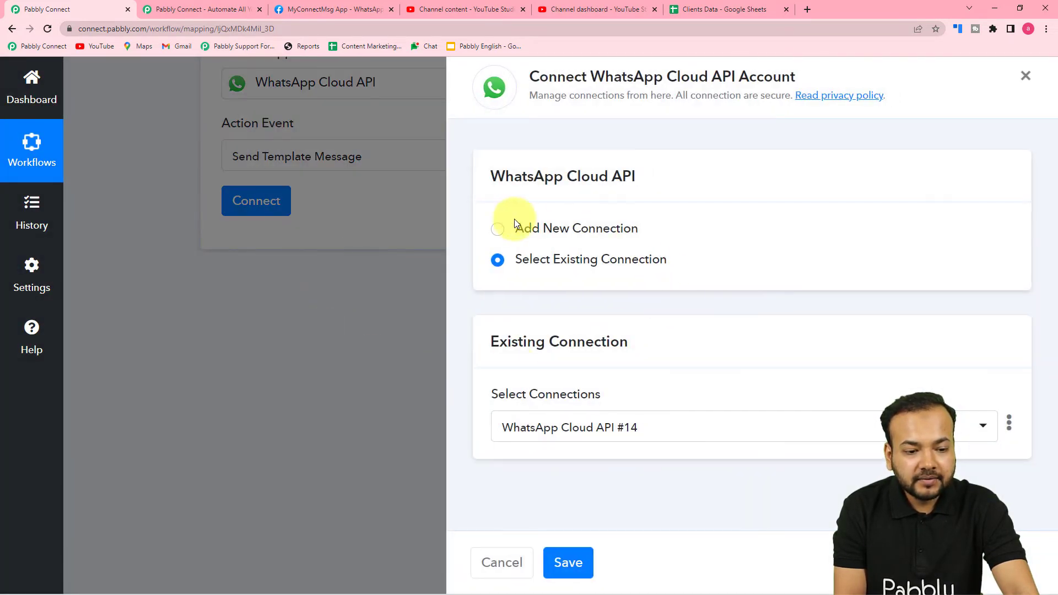
left_click(494, 232)
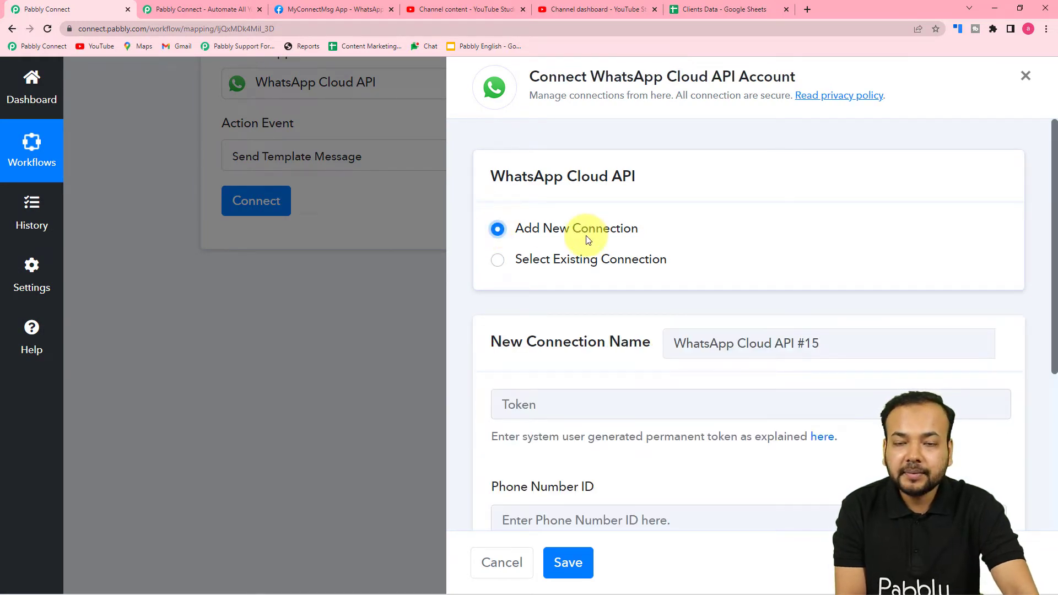
scroll(596, 234, "down", 3)
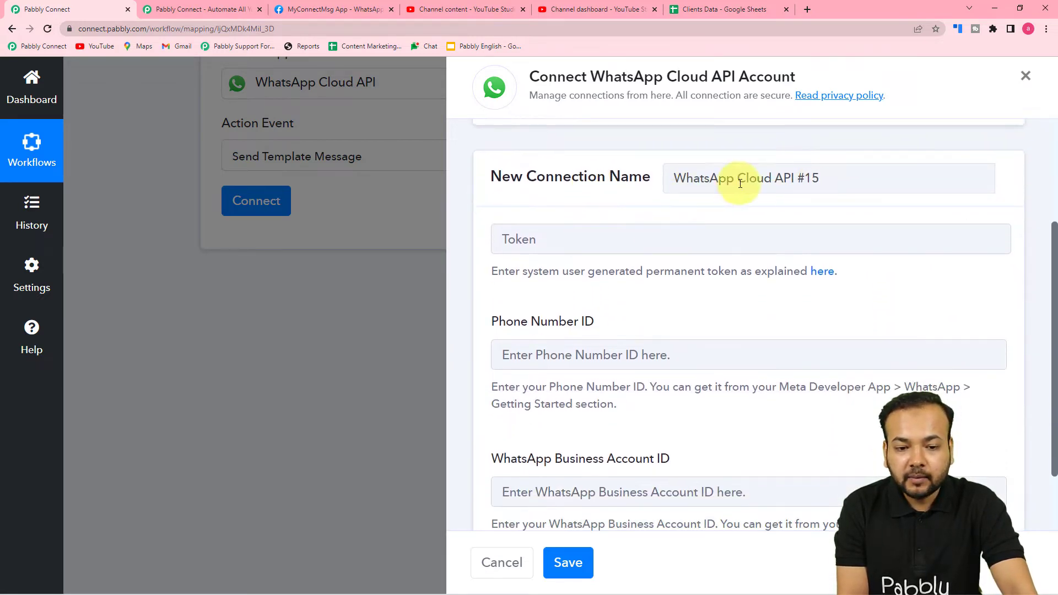
left_click(844, 177)
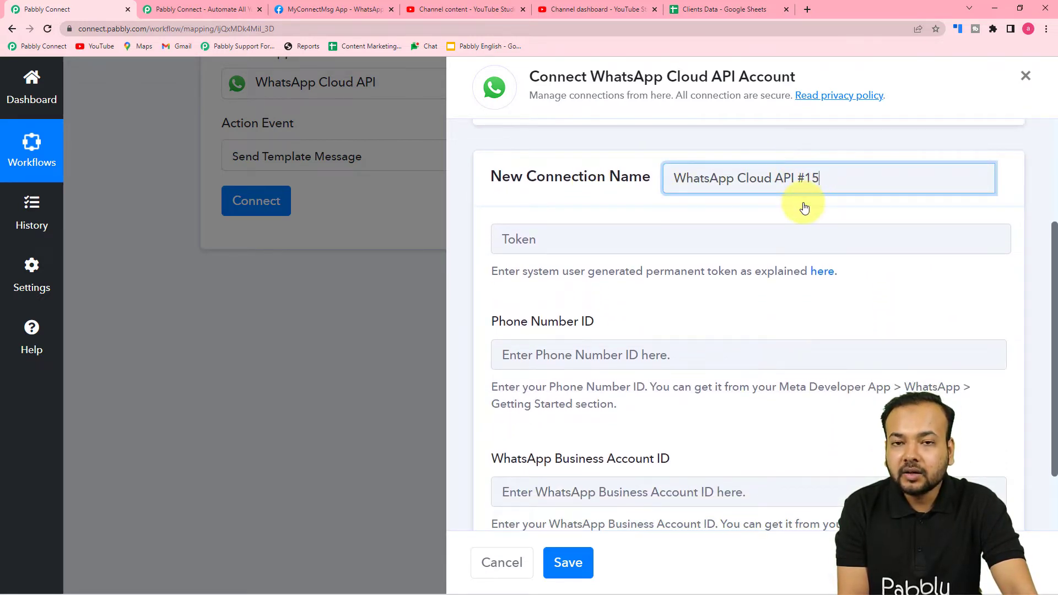
left_click(650, 216)
scroll(567, 217, "down", 1)
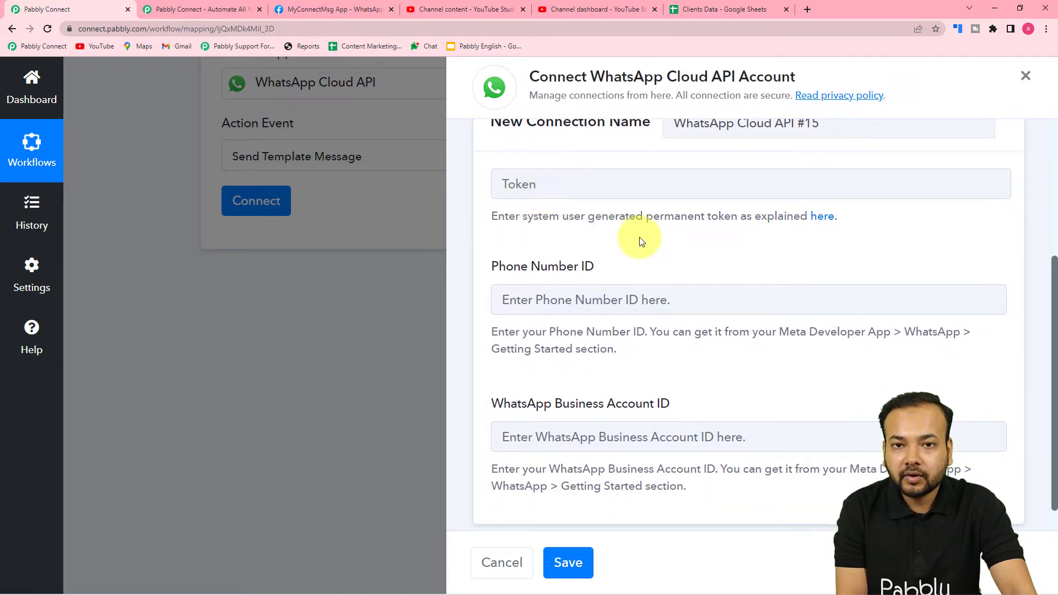
scroll(640, 240, "down", 1)
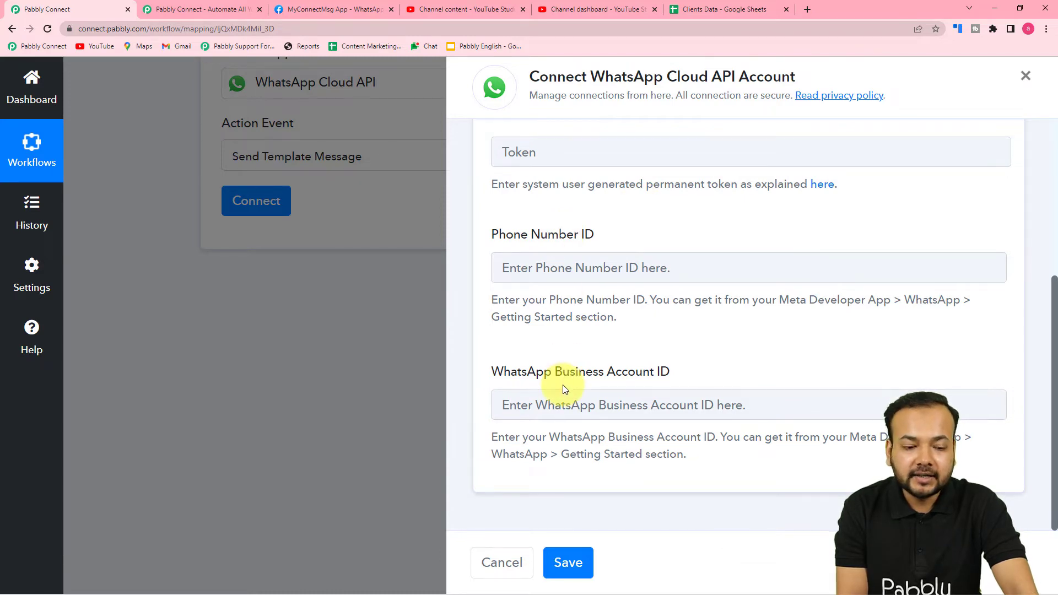
scroll(567, 309, "up", 3)
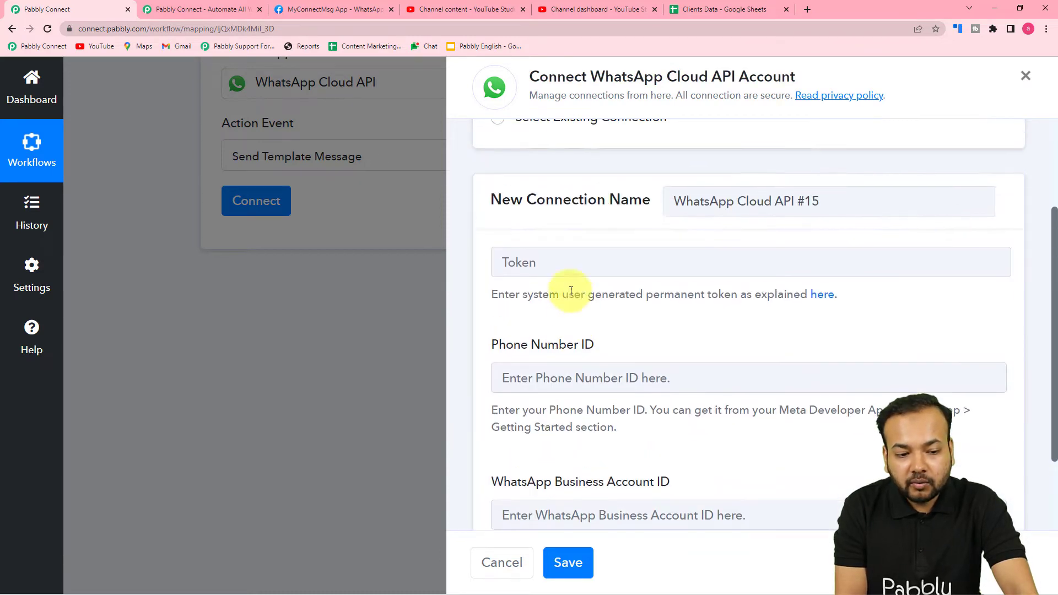
scroll(560, 374, "down", 3)
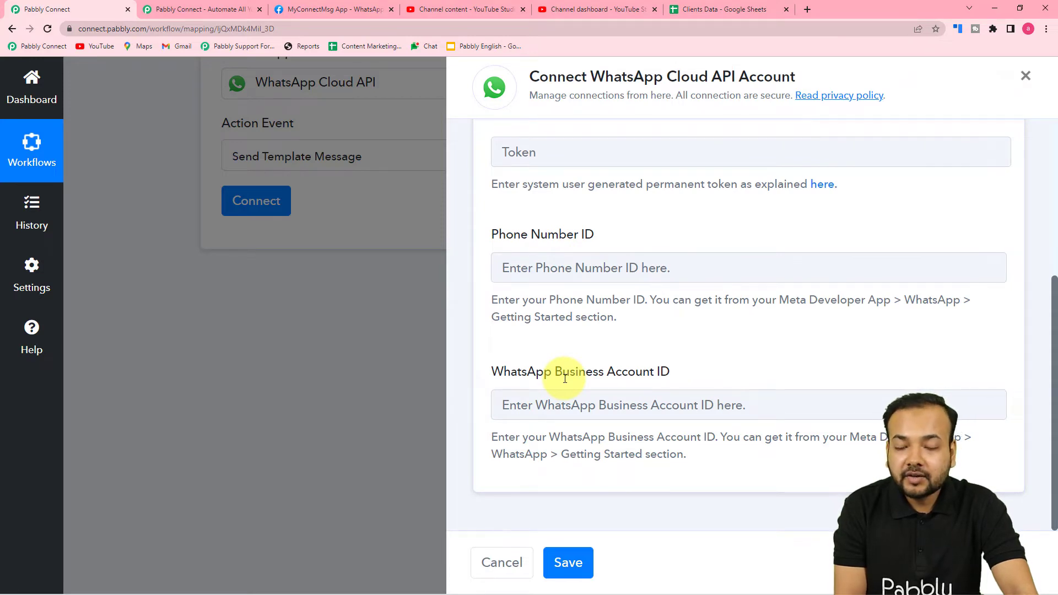
- Open the linked token help thread and read through its WhatsApp Cloud API setup, permanent token and notification instructions, returning to the connection form
left_click(816, 186)
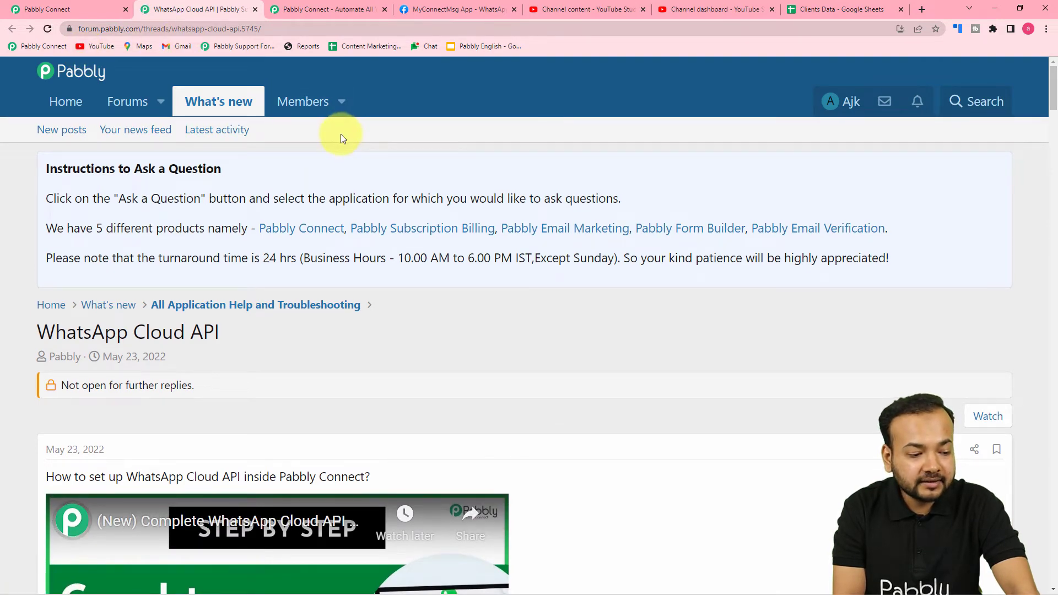
scroll(340, 135, "down", 2)
scroll(341, 139, "down", 3)
scroll(182, 205, "down", 3)
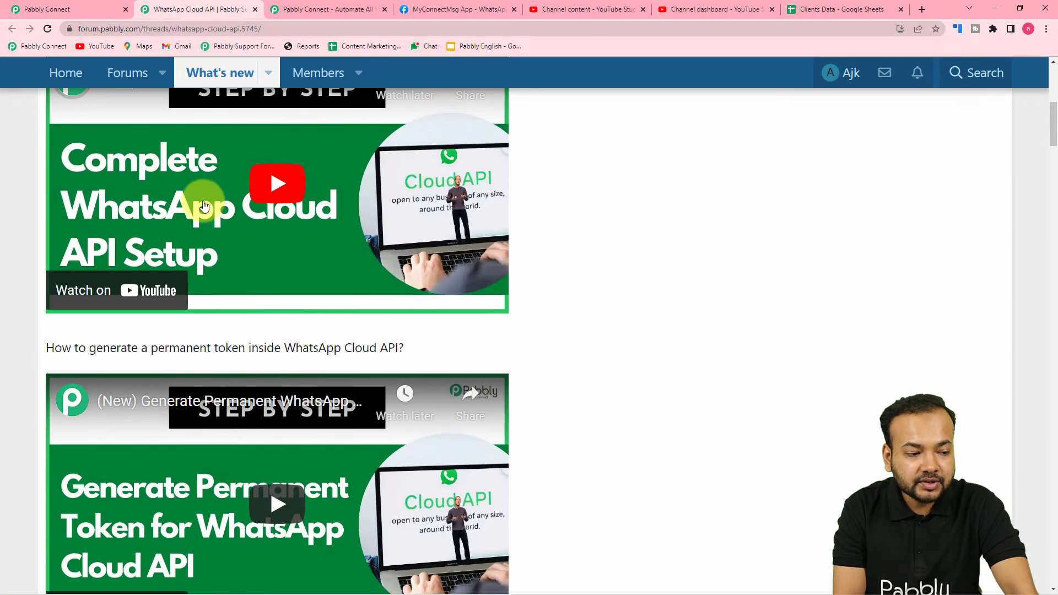
scroll(189, 209, "up", 3)
scroll(189, 208, "up", 1)
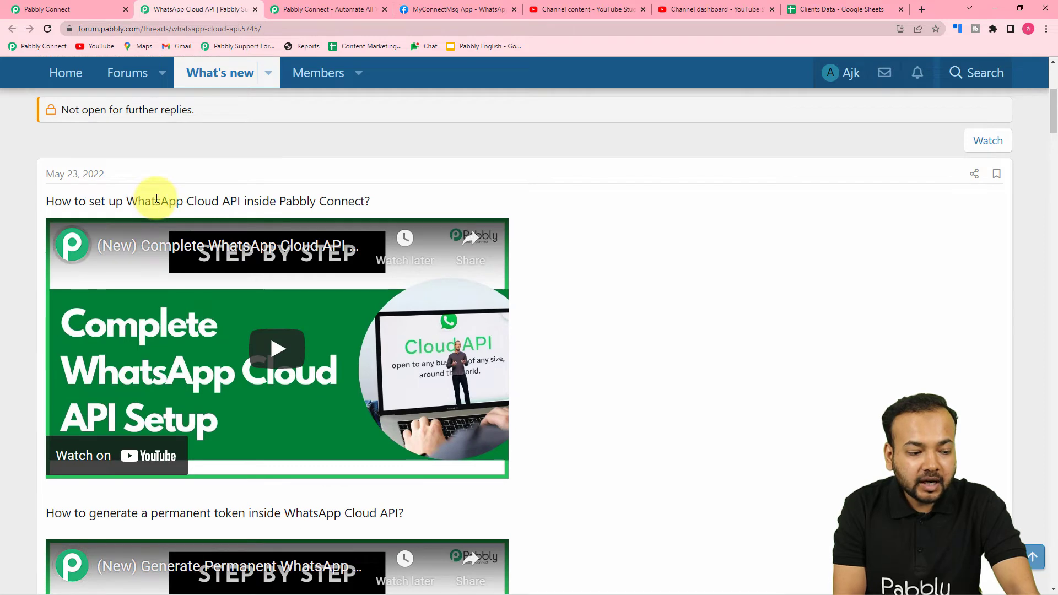
scroll(156, 198, "down", 1)
scroll(156, 198, "down", 8)
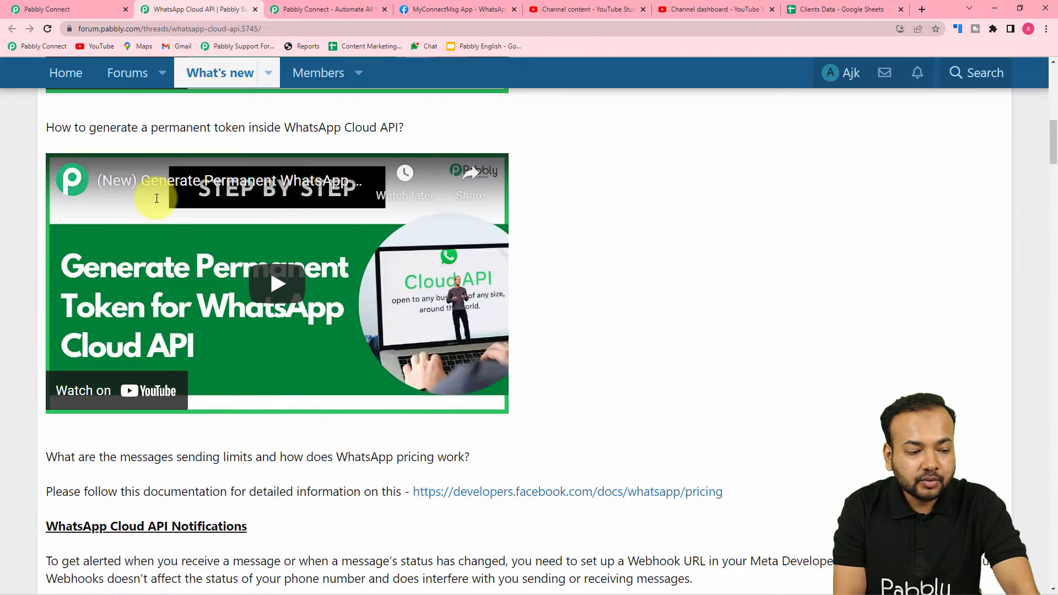
scroll(165, 248, "down", 4)
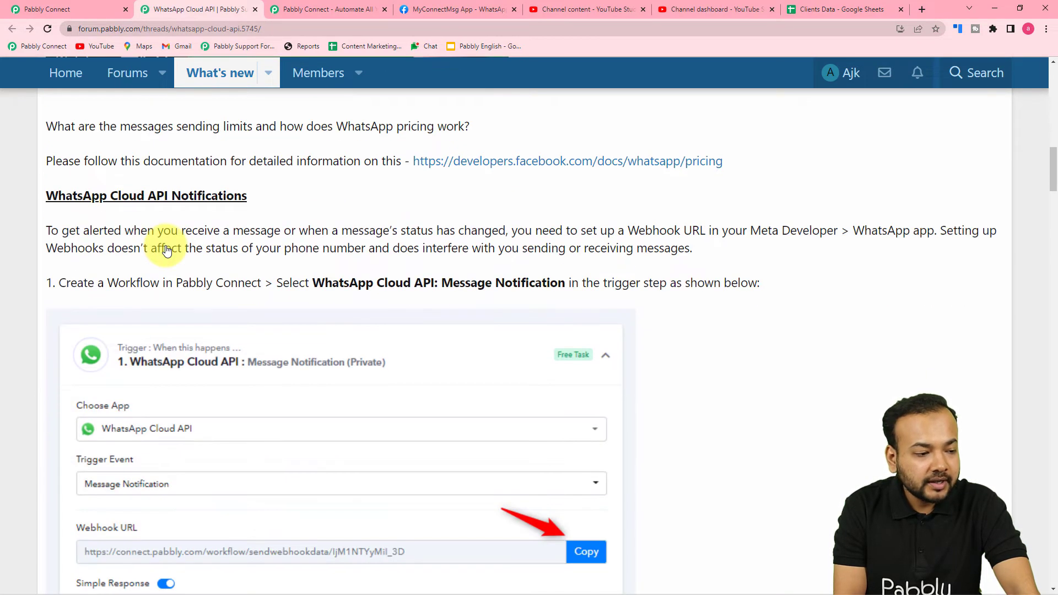
scroll(167, 251, "down", 1)
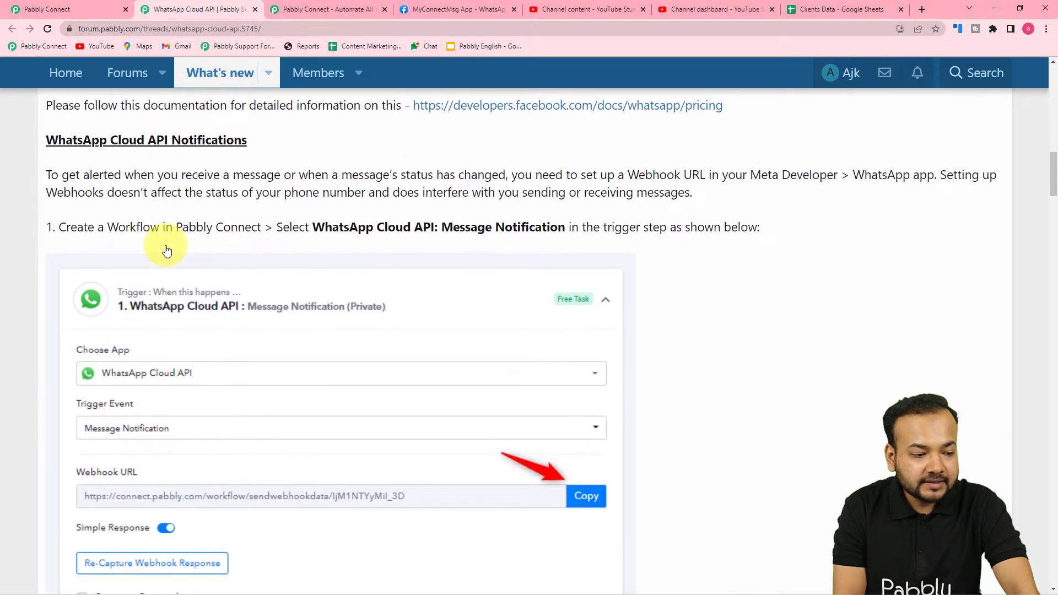
scroll(167, 252, "down", 2)
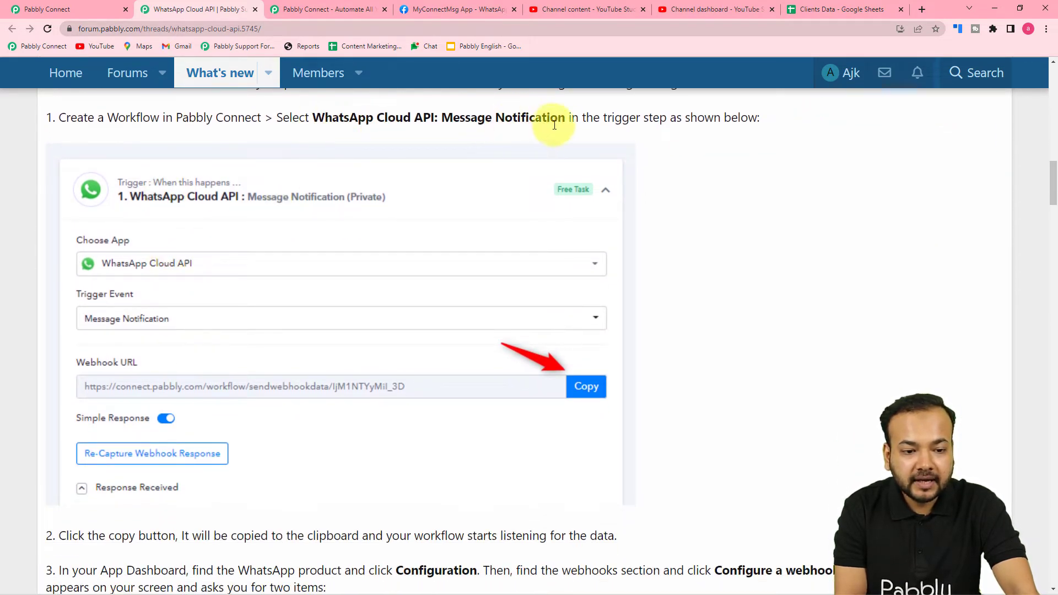
scroll(404, 317, "down", 12)
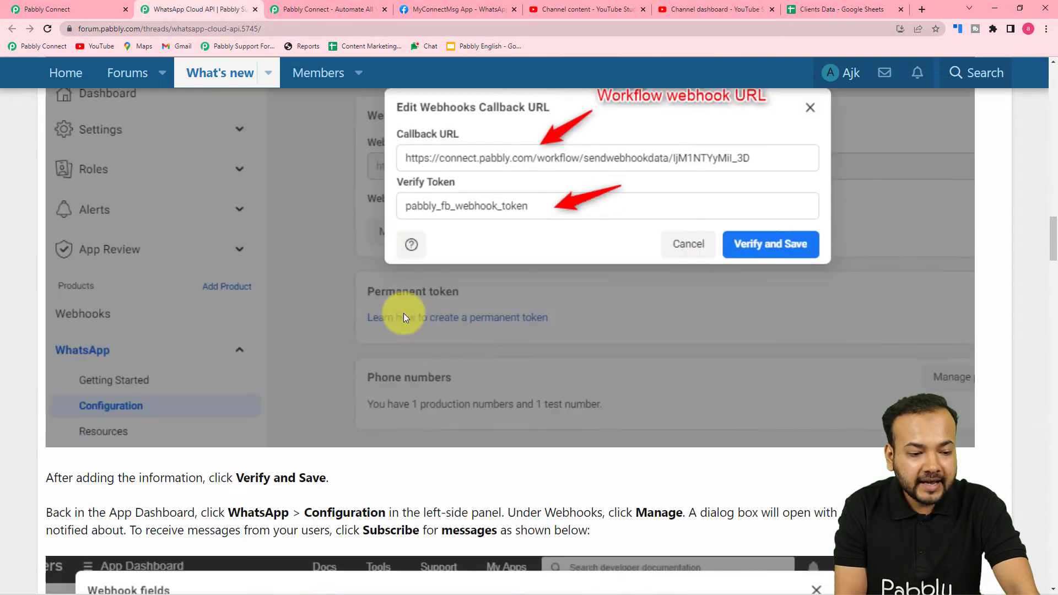
scroll(404, 313, "down", 19)
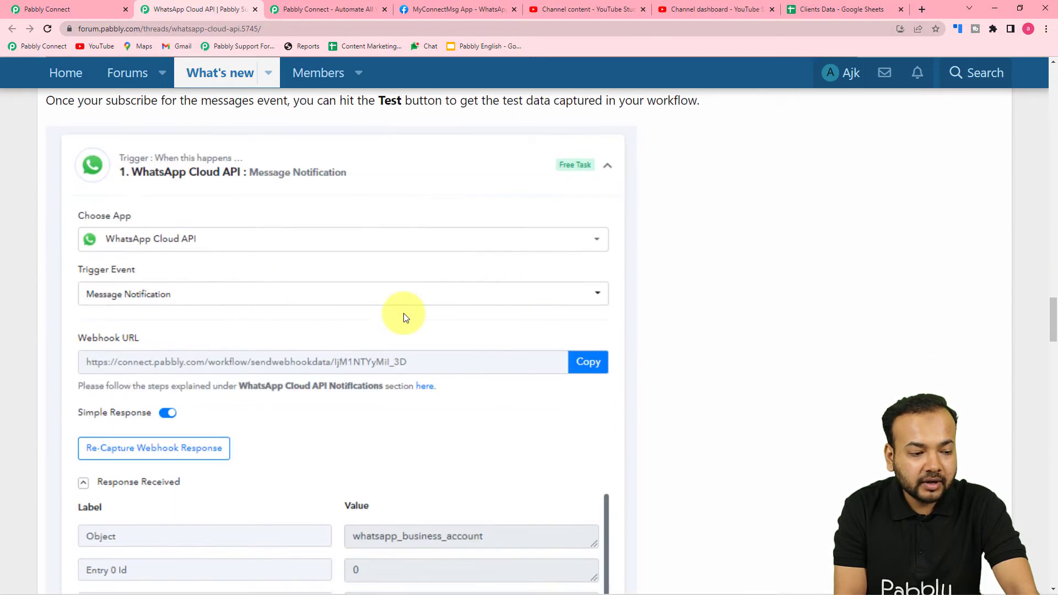
scroll(404, 313, "down", 13)
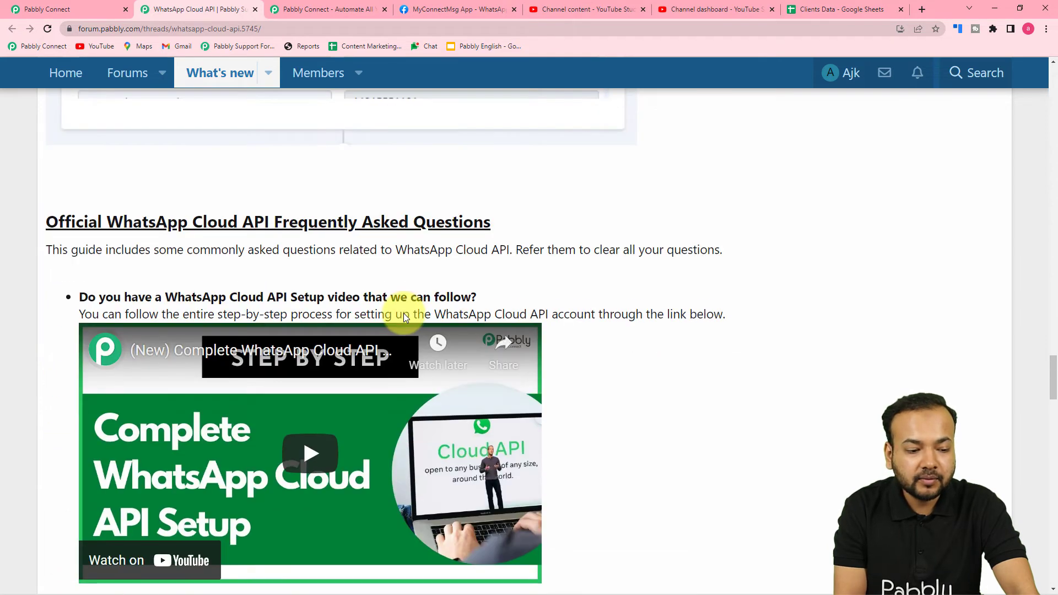
scroll(404, 314, "down", 3)
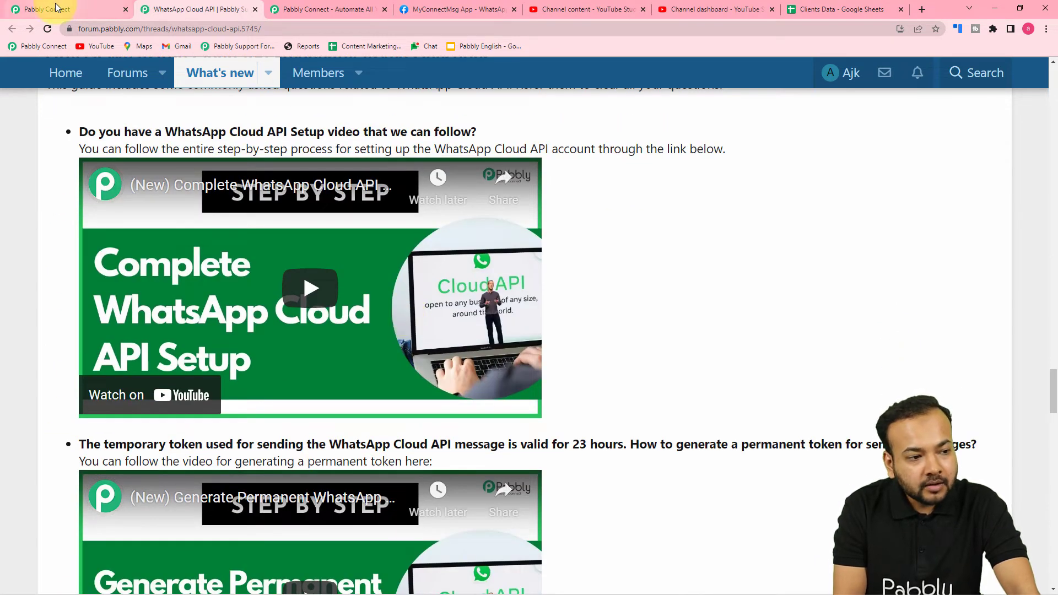
left_click(56, 7)
scroll(586, 373, "up", 2)
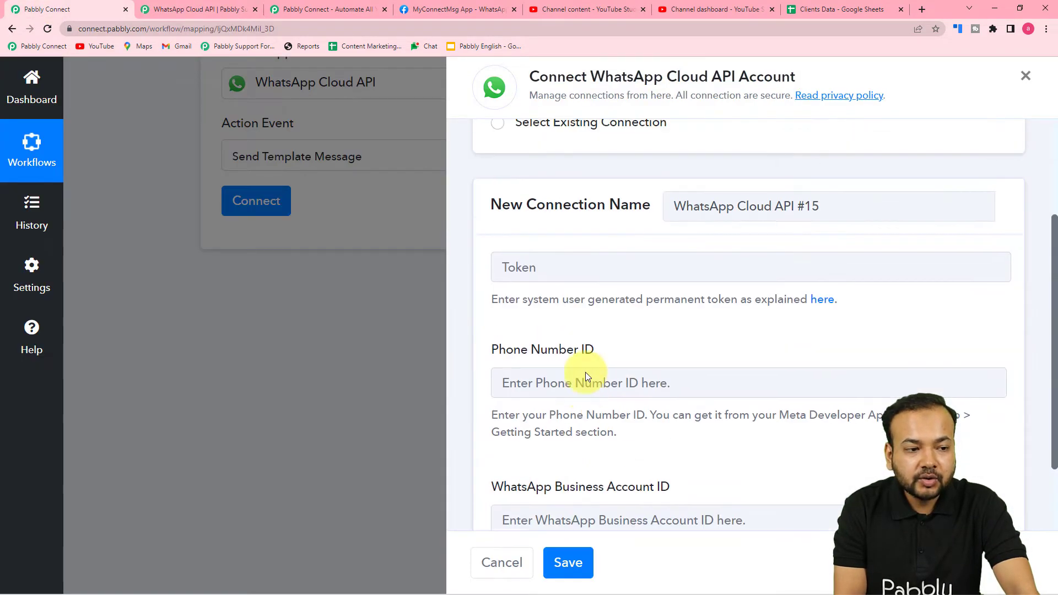
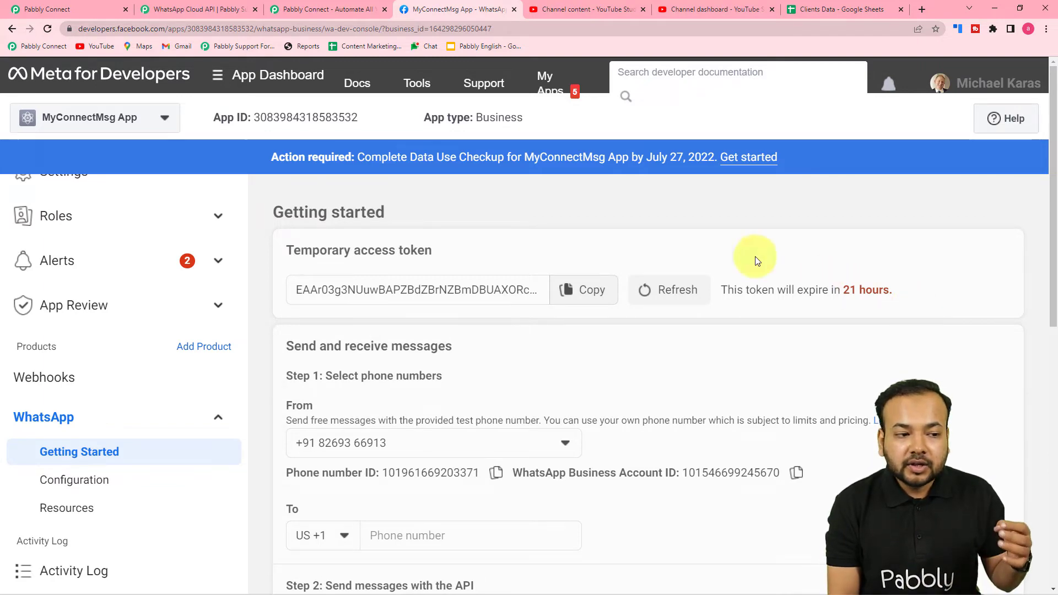
- Check the setup guide and the temporary access token on the Meta for Developers Getting Started page against the connection form
left_click(306, 9)
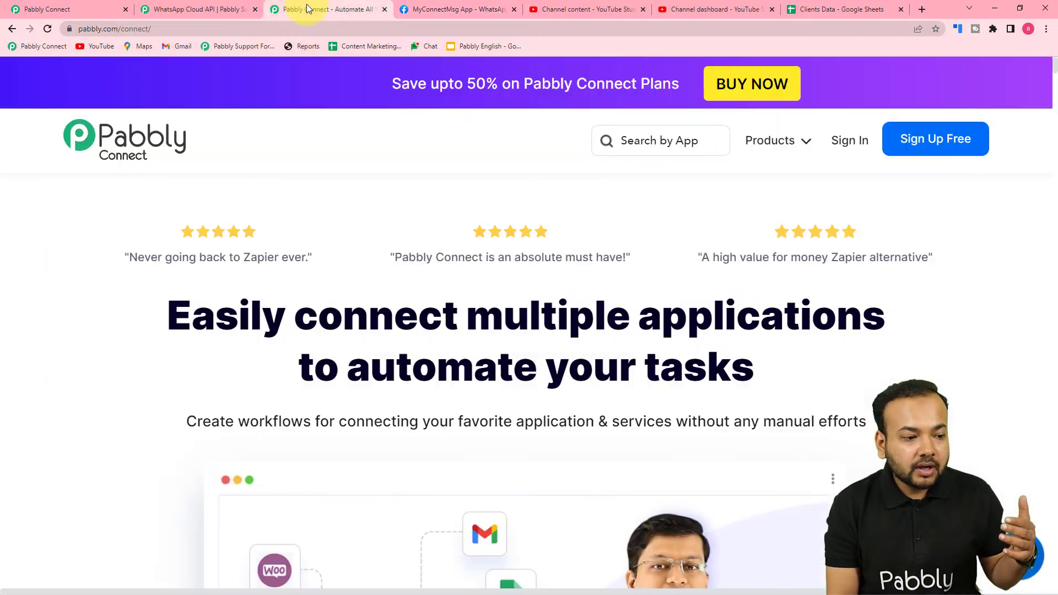
left_click(259, 6)
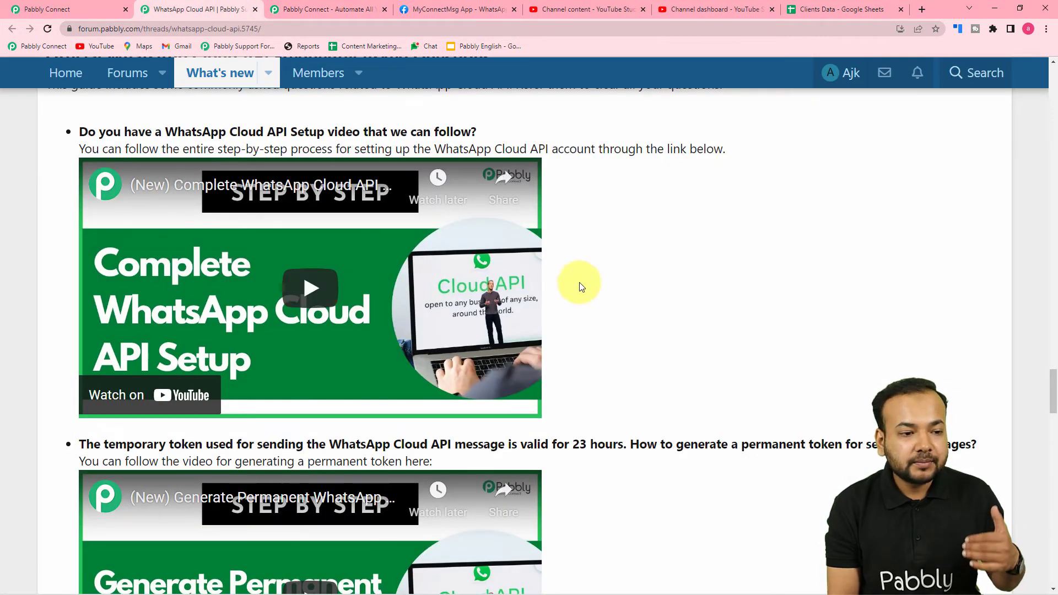
left_click(449, 9)
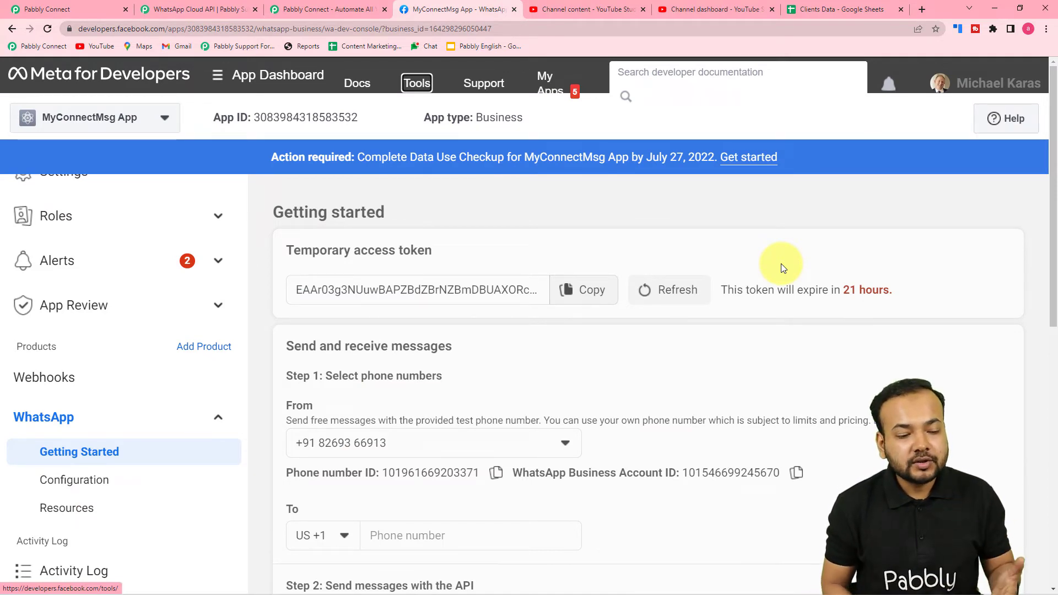
left_click(52, 9)
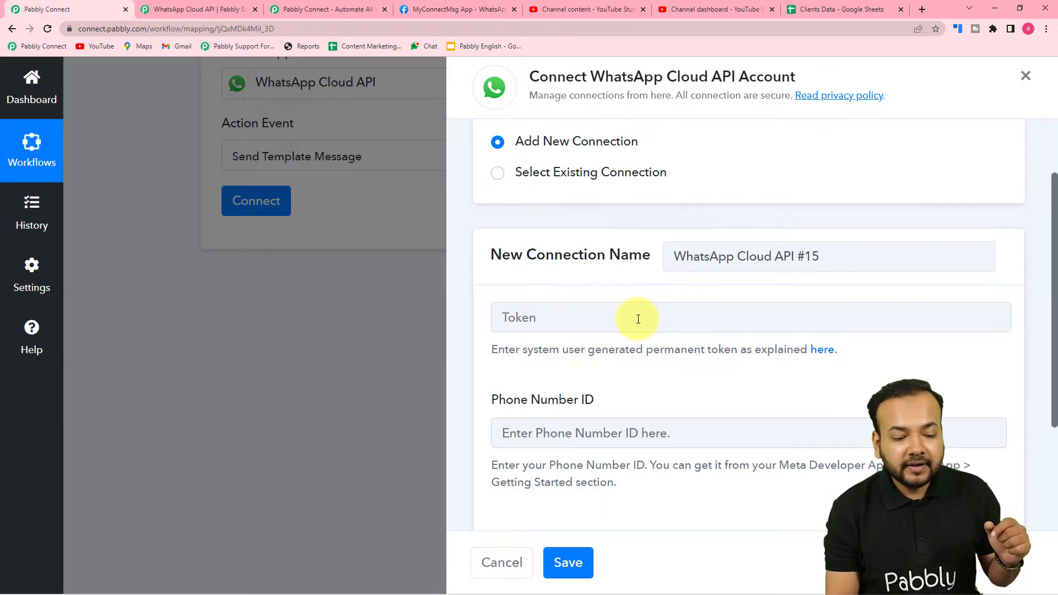
scroll(638, 319, "down", 2)
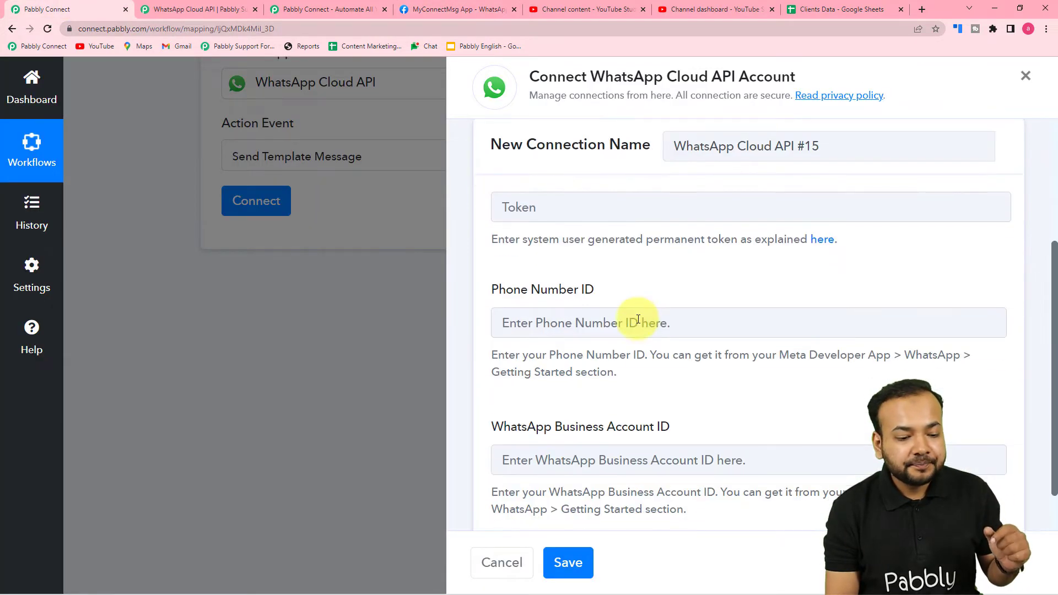
- Copy the phone number ID from the Meta for Developers Getting Started page into the new connection's Phone Number ID
left_click(416, 5)
scroll(338, 276, "down", 2)
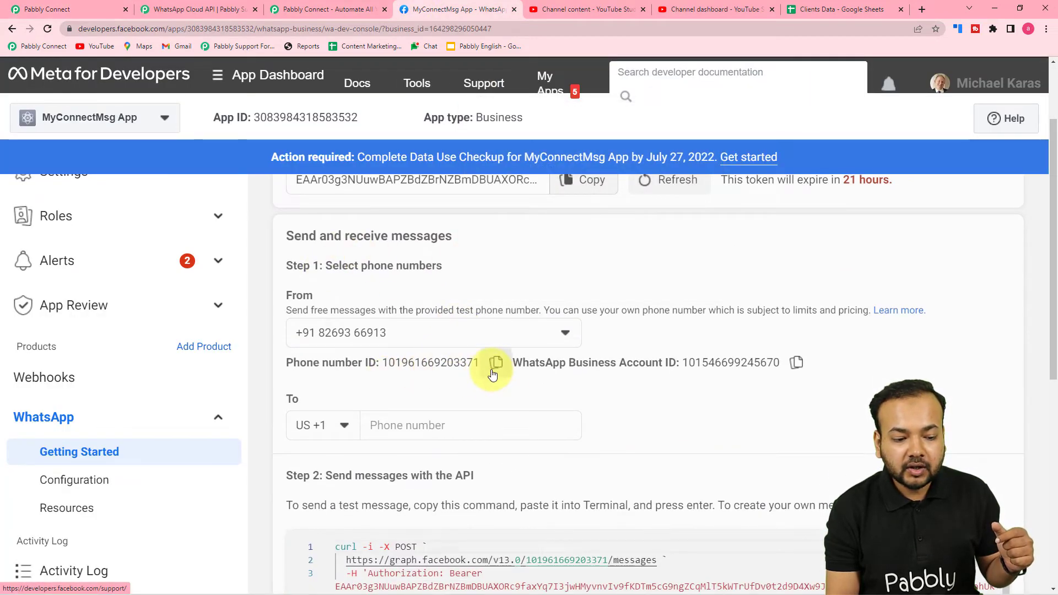
left_click(90, 5)
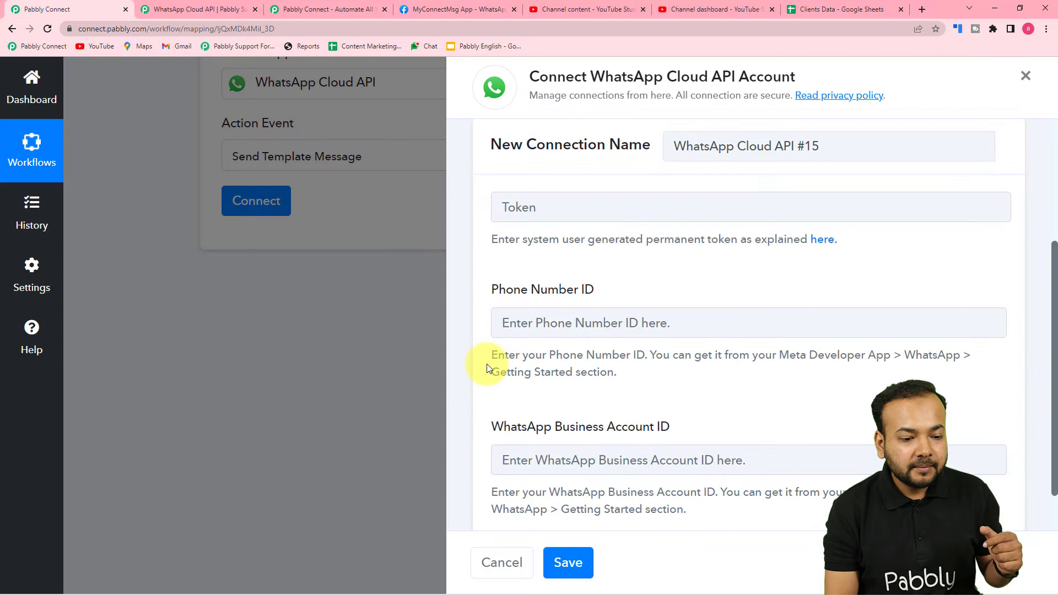
right_click(510, 332)
left_click(535, 419)
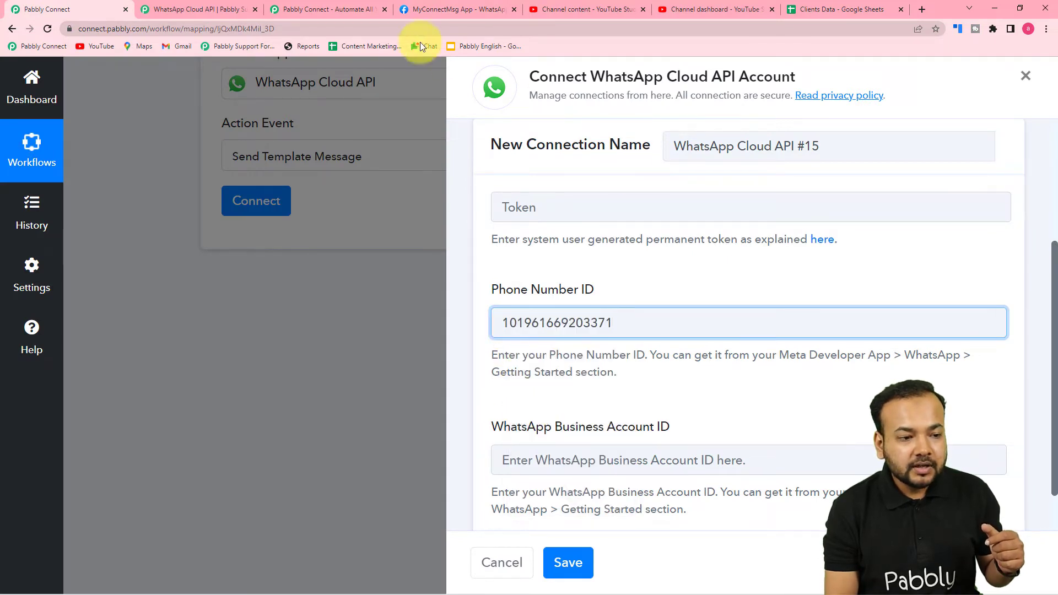
- Copy the WhatsApp Business Account ID from Meta for Developers into the matching field of the new connection
left_click(438, 17)
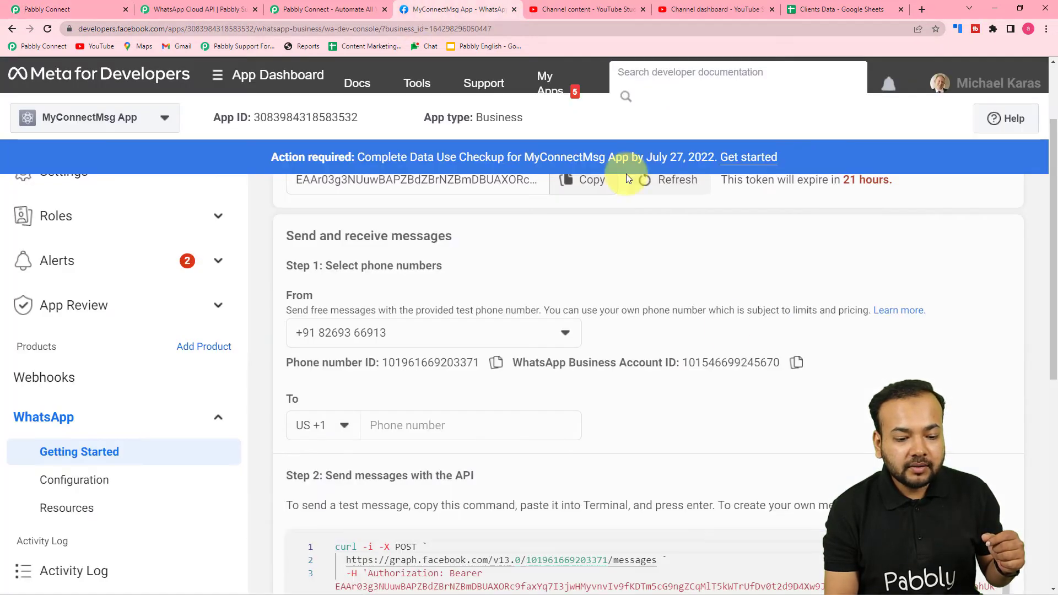
left_click(795, 363)
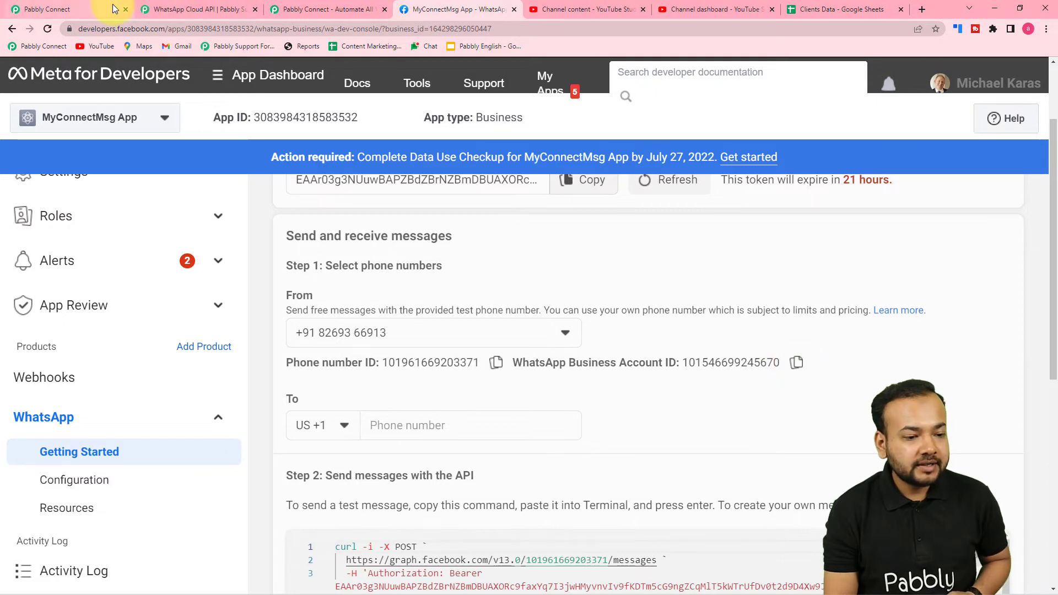
left_click(61, 9)
right_click(581, 452)
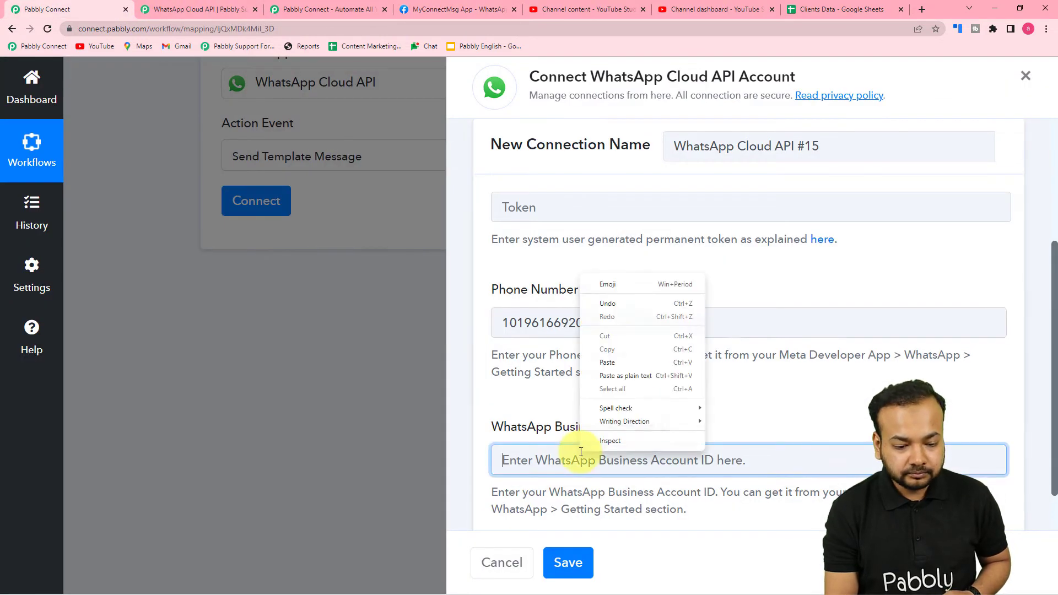
left_click(620, 379)
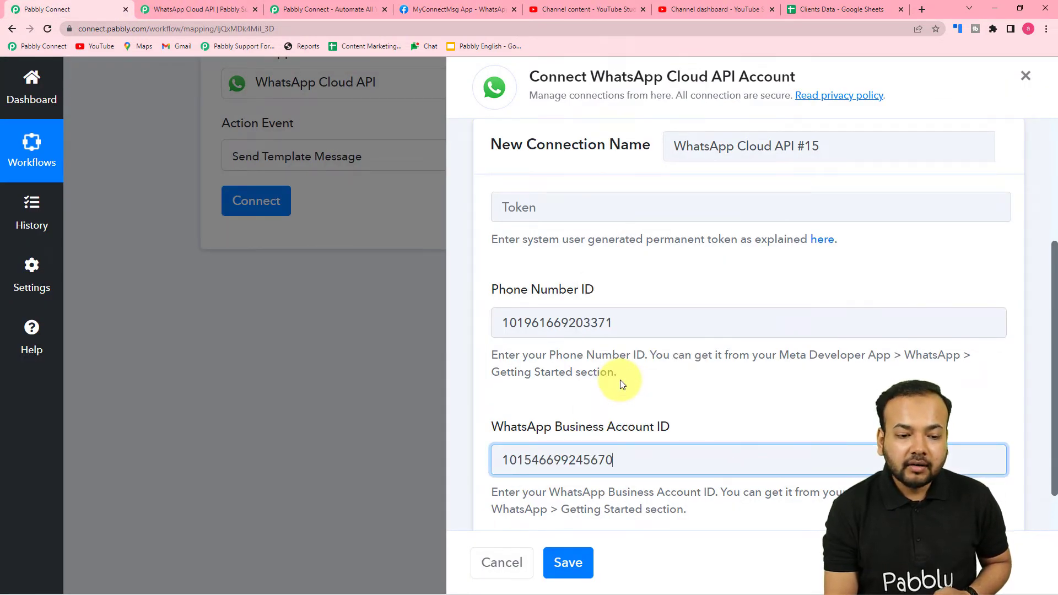
scroll(620, 379, "down", 1)
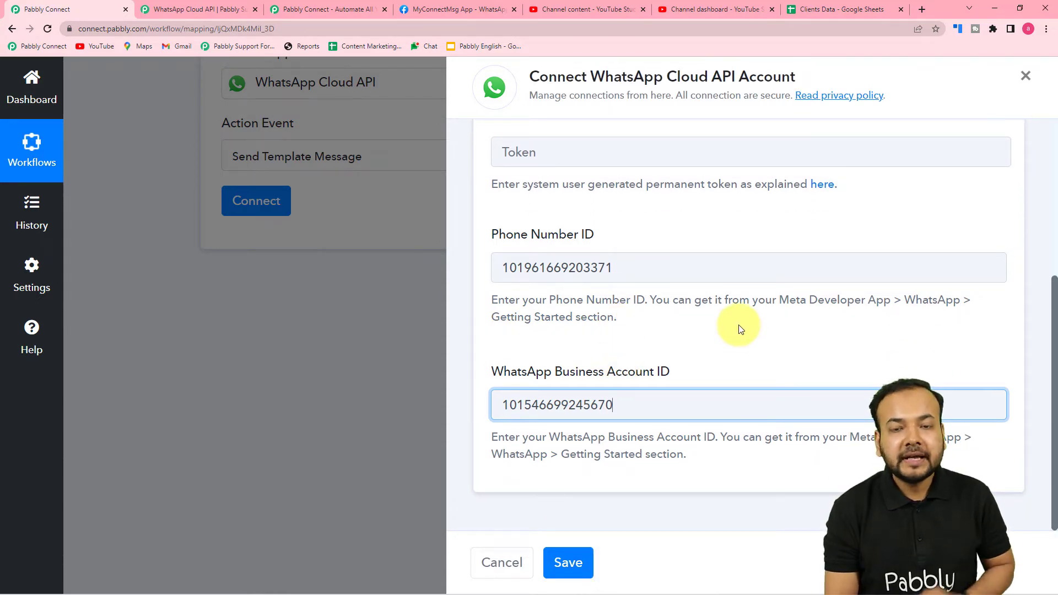
scroll(741, 329, "up", 2)
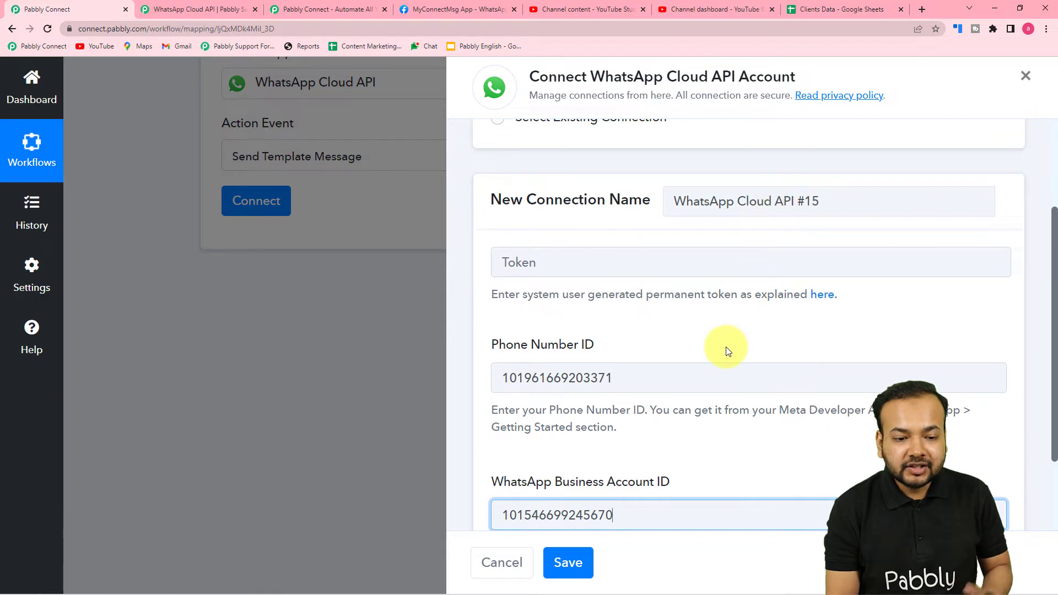
- Use the existing connection WhatsApp Cloud API Final instead of a new one and save it for the Send Template Message action
scroll(708, 360, "up", 3)
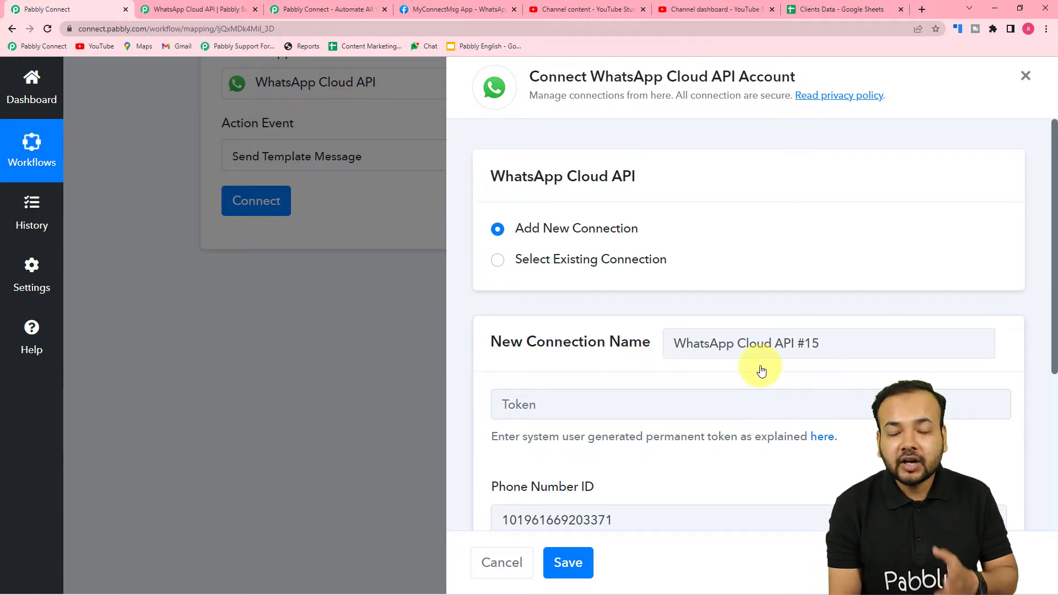
scroll(762, 370, "down", 1)
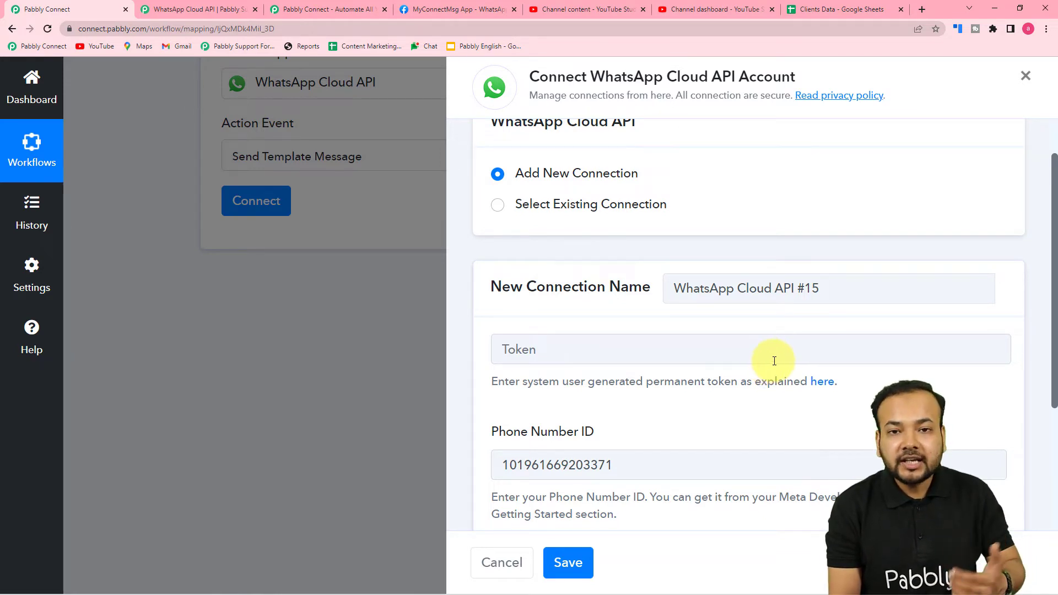
left_click(499, 211)
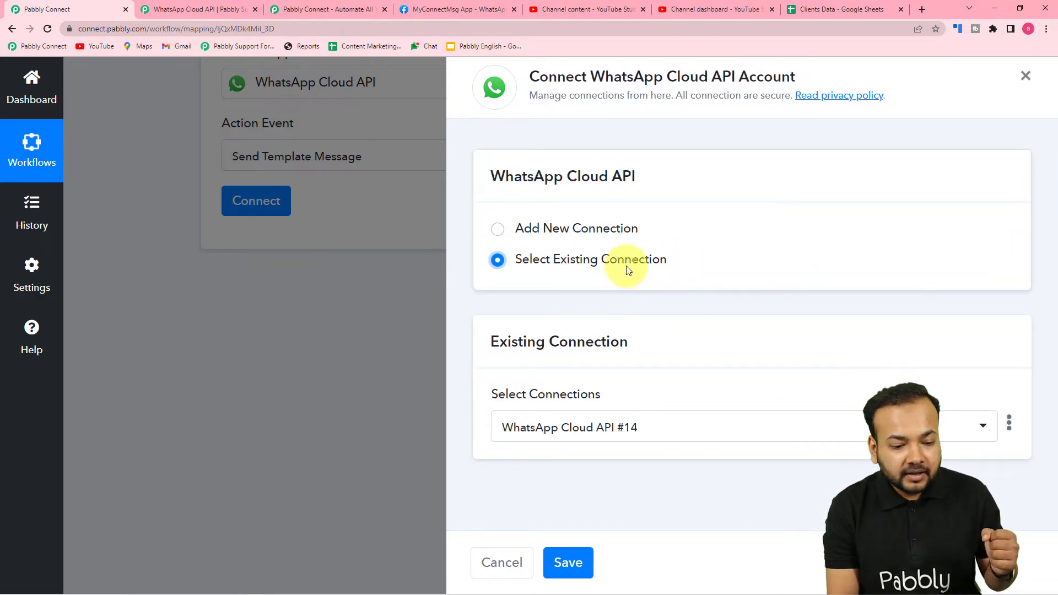
left_click(685, 427)
scroll(659, 319, "down", 7)
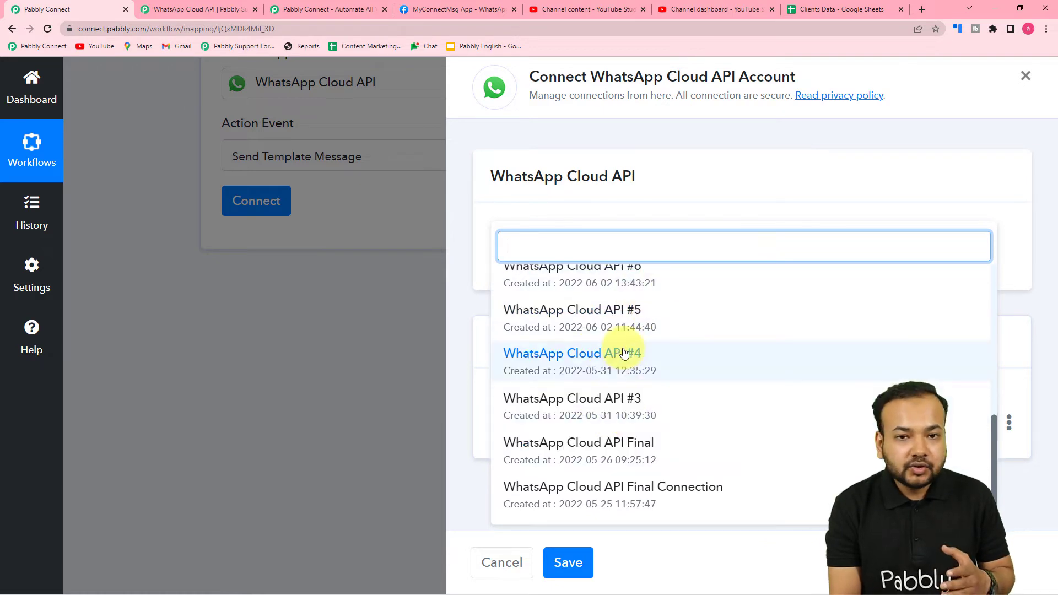
left_click(583, 456)
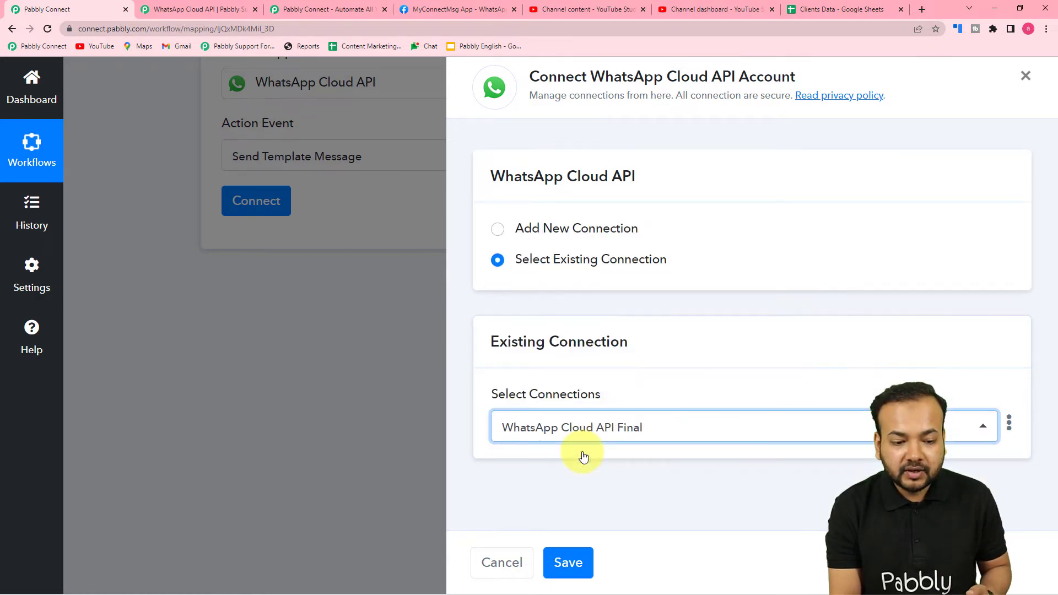
left_click(567, 564)
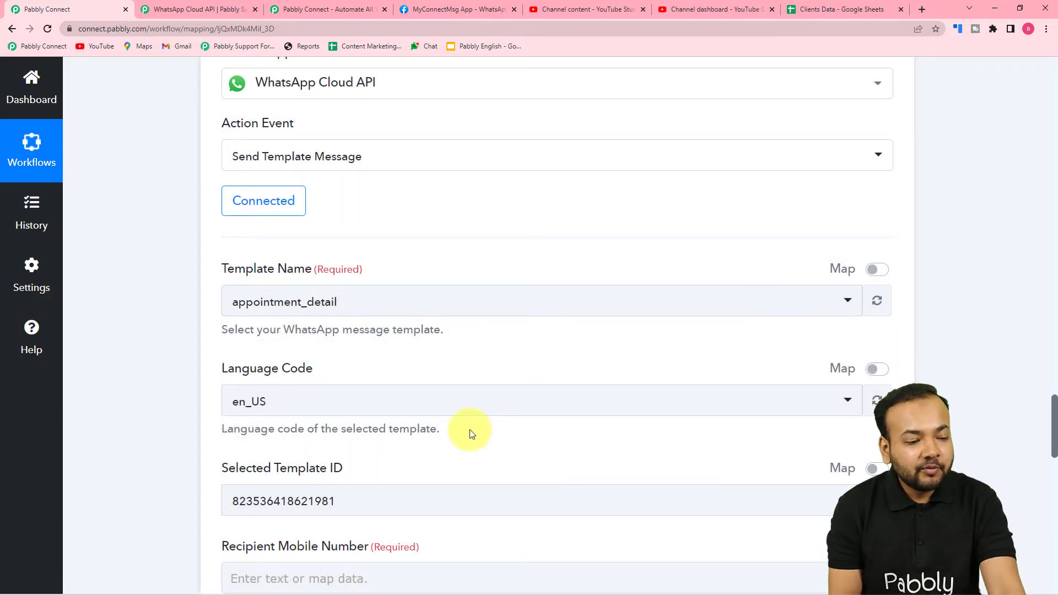
- Switch to Meta for Developers and open the WhatsApp Manager message templates page linked from Step 2 of Getting Started
scroll(264, 292, "down", 2)
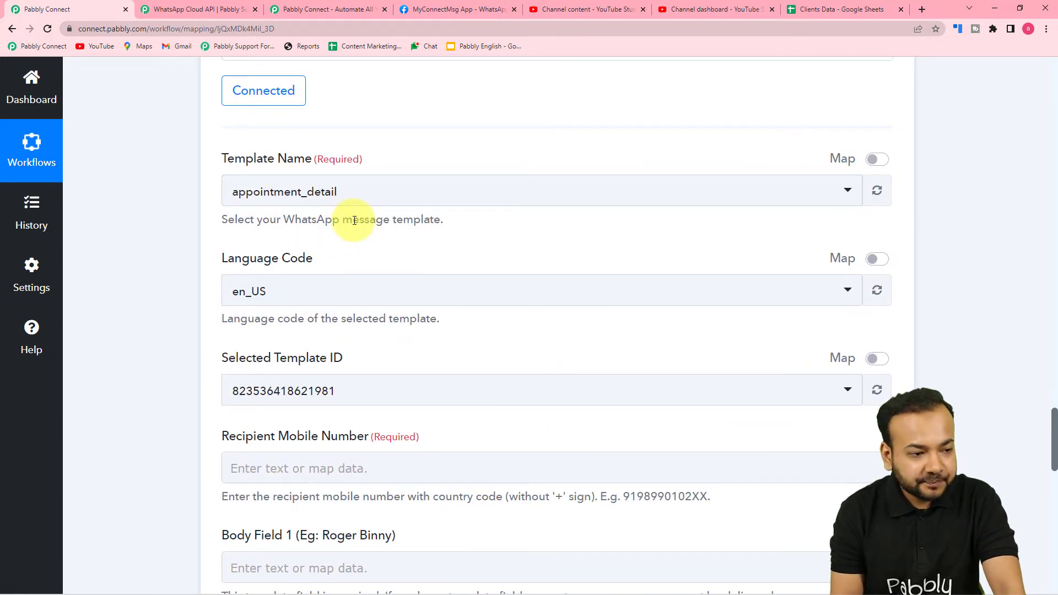
left_click(454, 9)
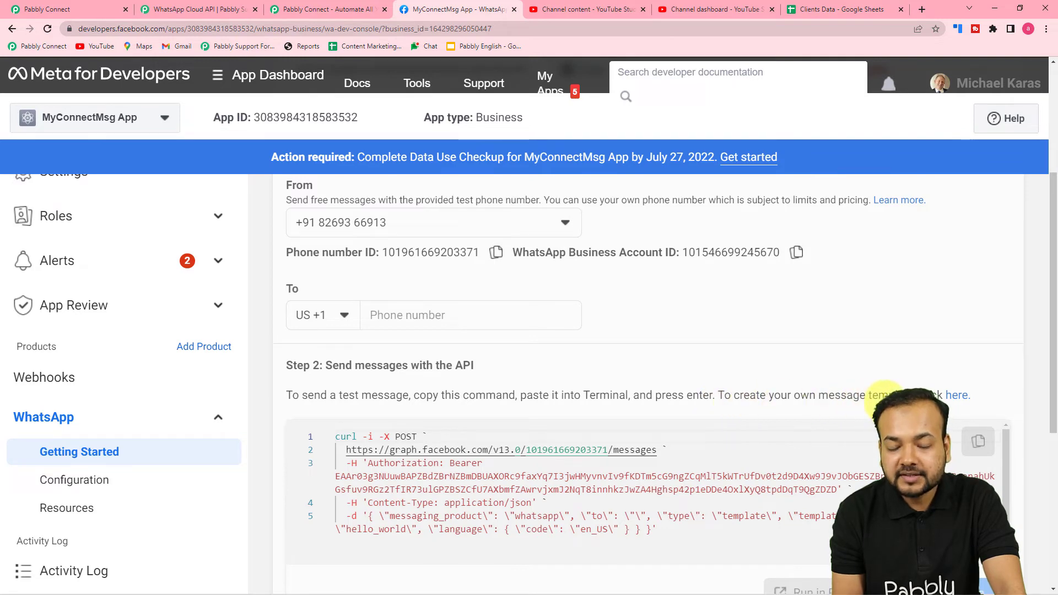
left_click(959, 402)
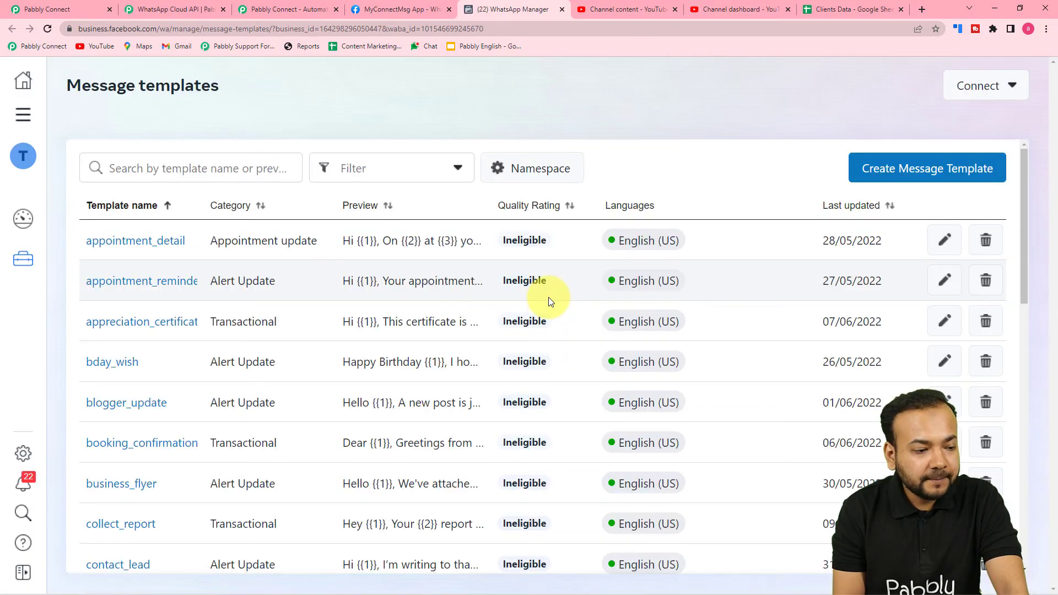
- Find the video_upload template in the full message template list, loading more entries as needed, and open it
scroll(360, 333, "down", 2)
scroll(361, 333, "down", 3)
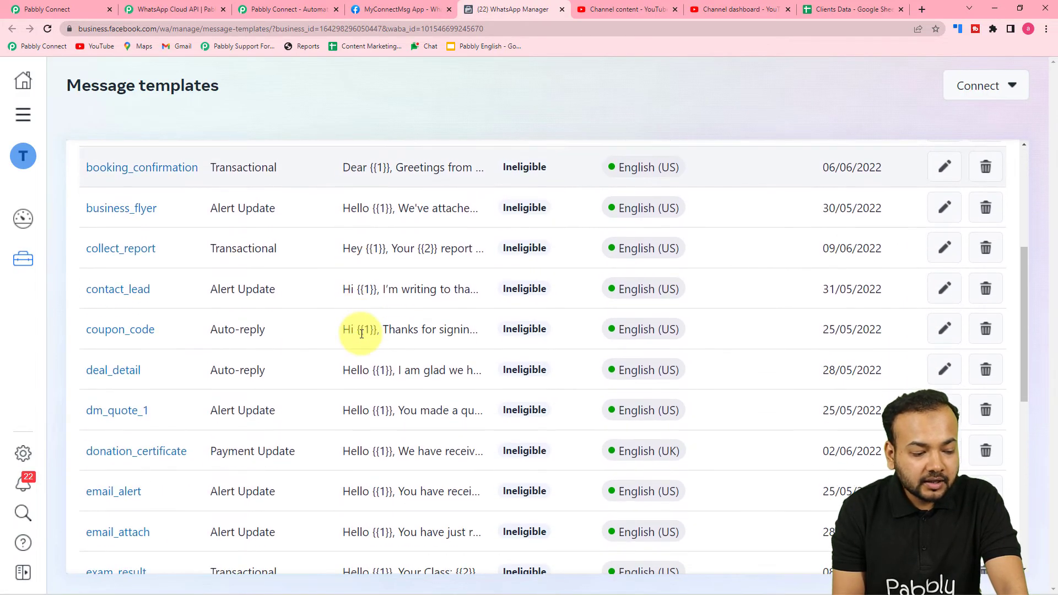
scroll(360, 333, "down", 5)
scroll(360, 336, "down", 5)
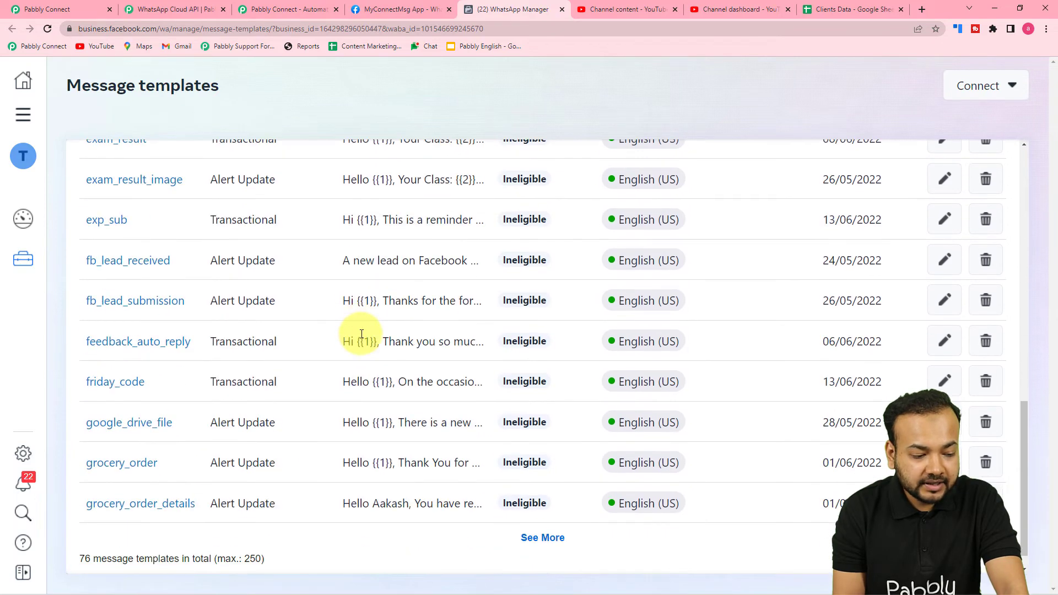
left_click(543, 518)
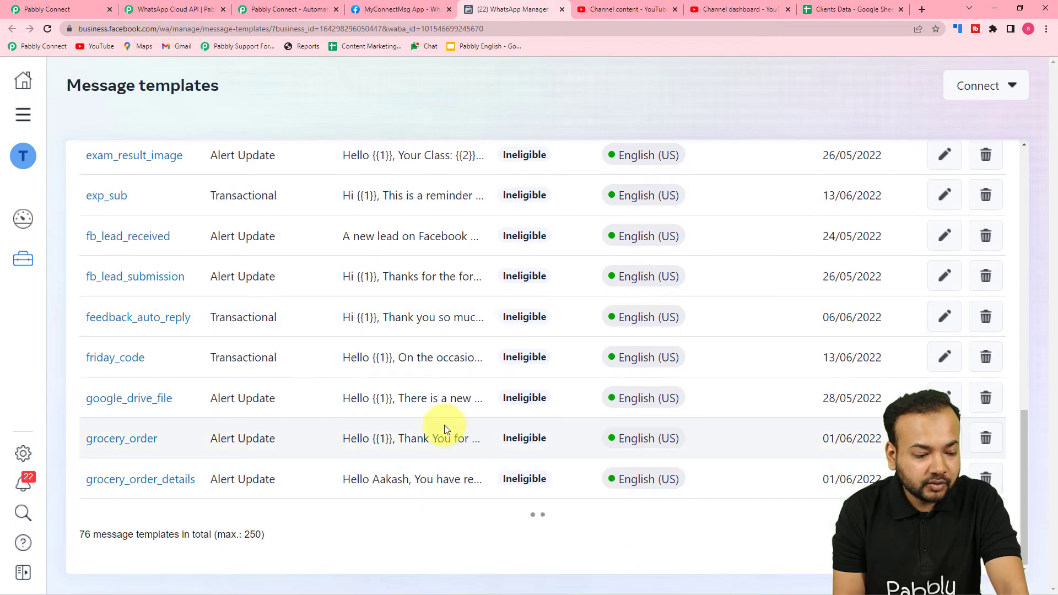
scroll(445, 425, "down", 3)
scroll(444, 425, "down", 5)
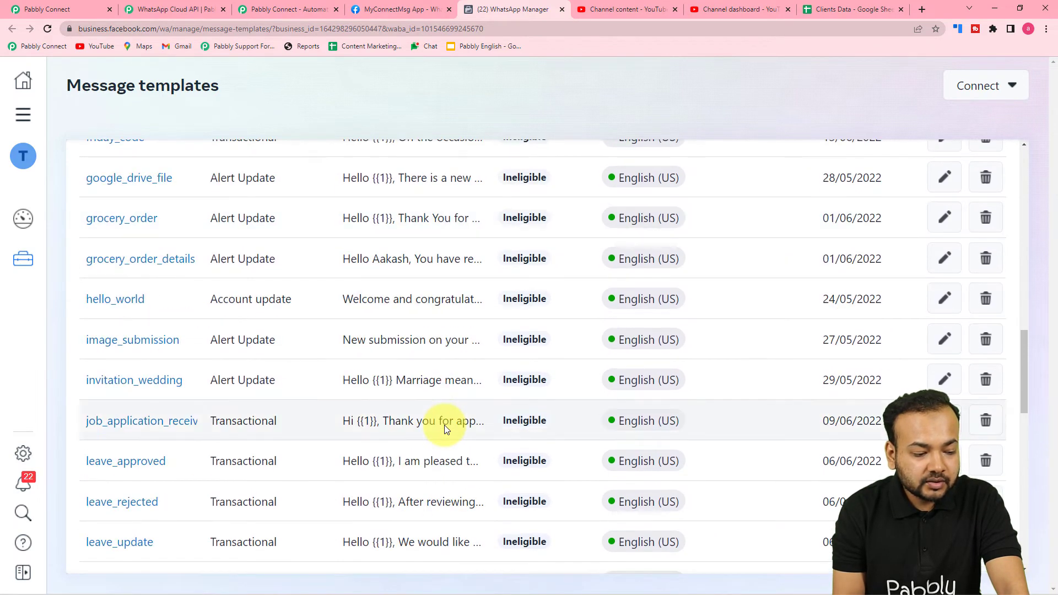
scroll(445, 425, "down", 5)
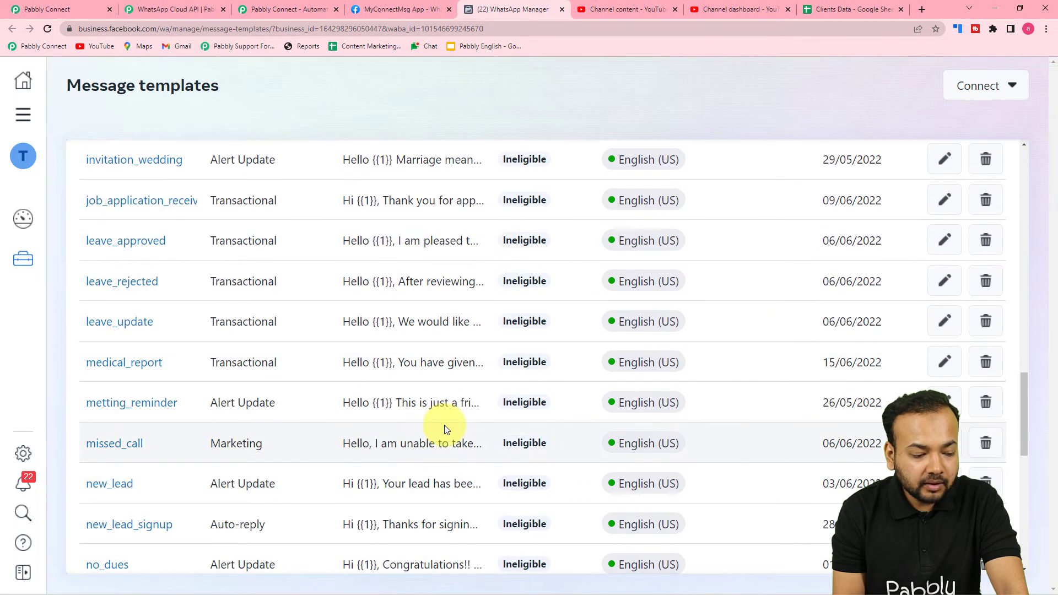
scroll(446, 424, "down", 5)
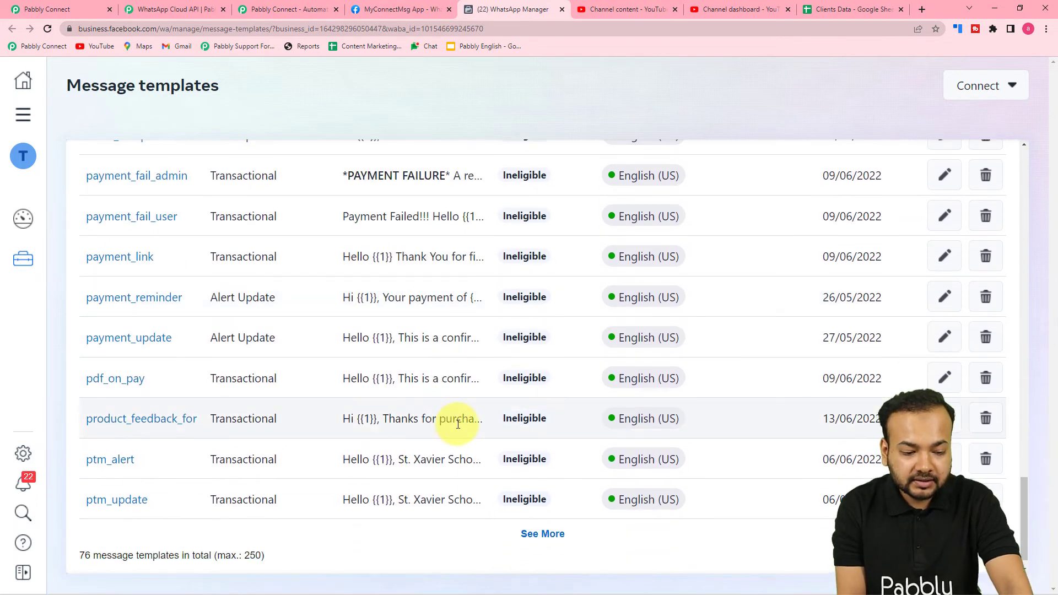
scroll(490, 441, "down", 1)
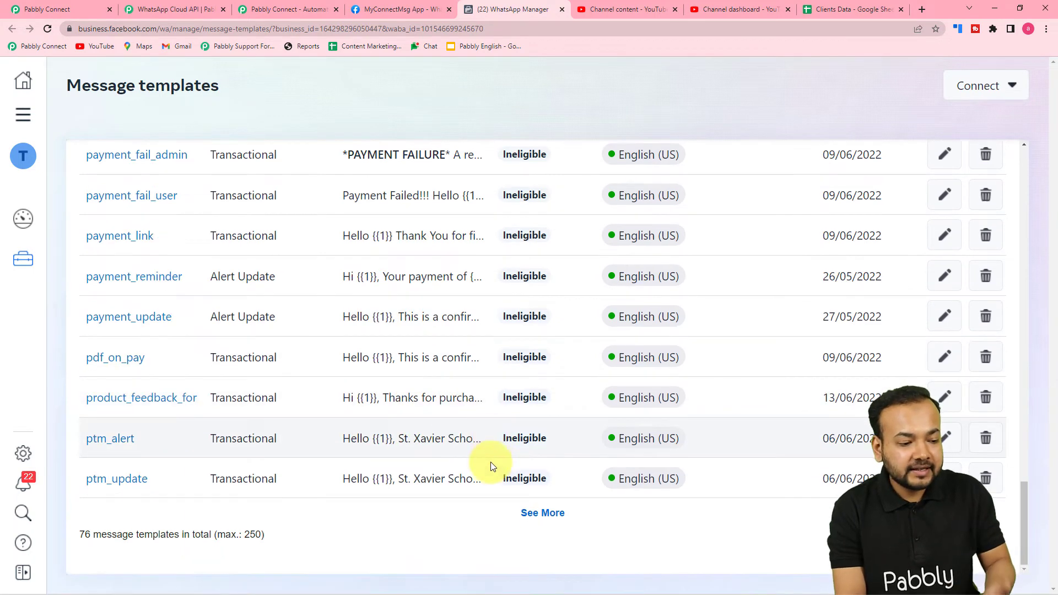
left_click(549, 521)
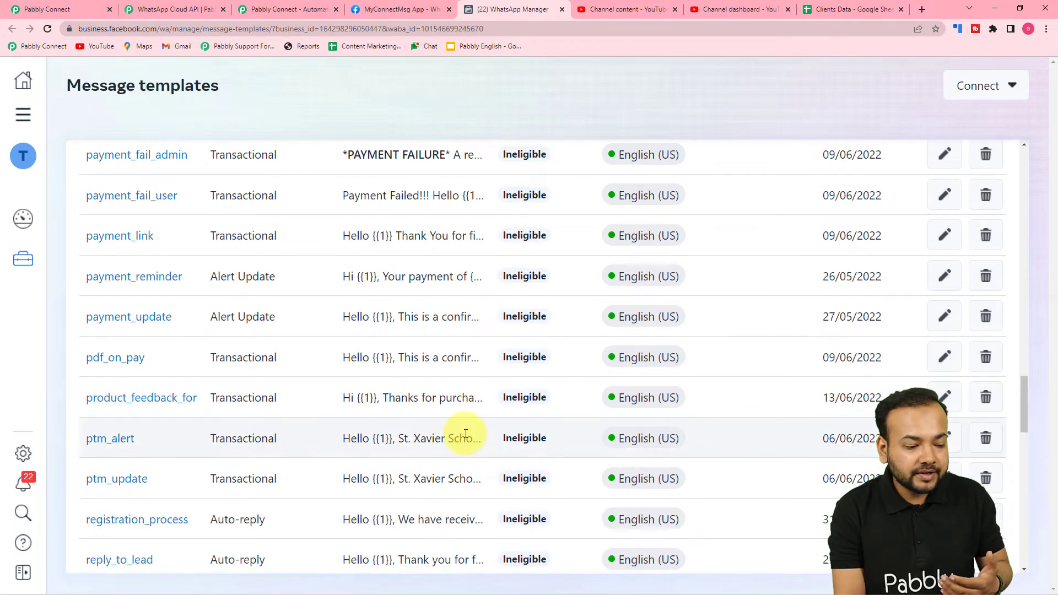
scroll(463, 434, "down", 3)
scroll(466, 434, "down", 6)
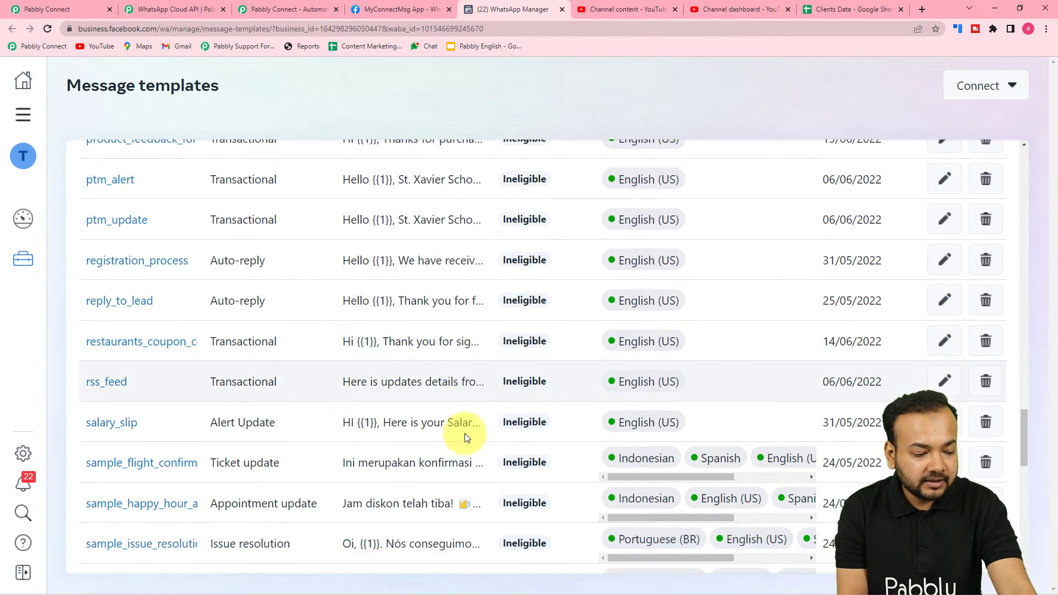
scroll(464, 434, "down", 10)
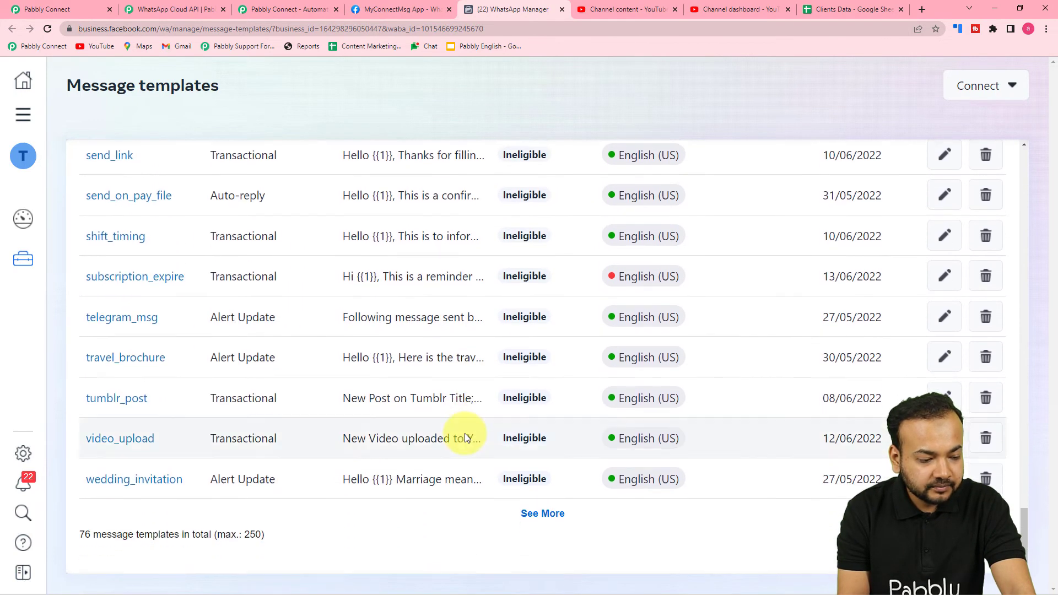
left_click(118, 438)
- Examine the video_upload template's body variables, footer, buttons and message preview, and return to the template list without changes
scroll(513, 446, "up", 5)
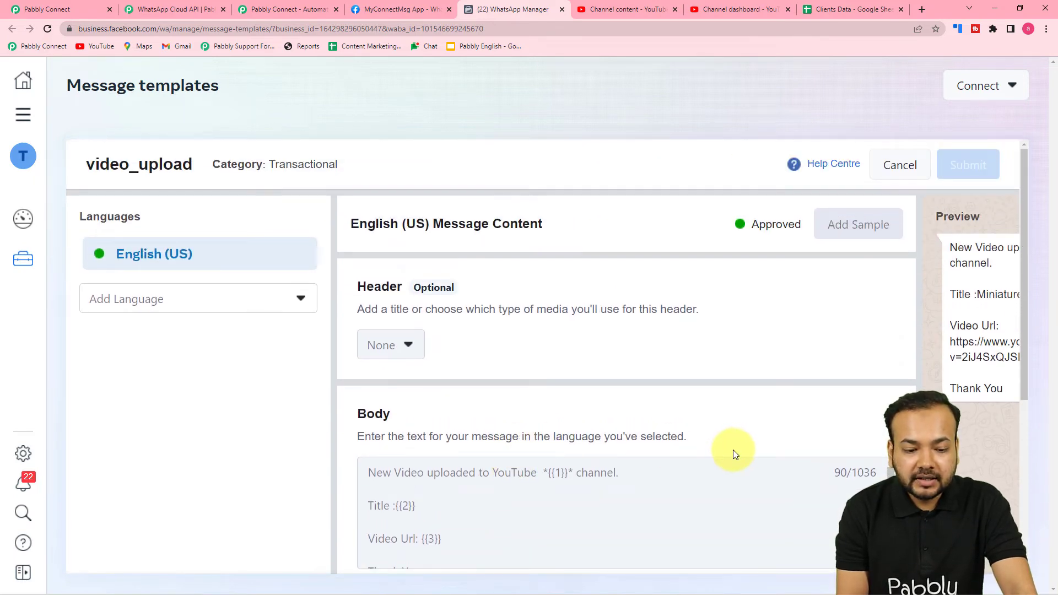
scroll(733, 450, "down", 2)
scroll(733, 450, "down", 4)
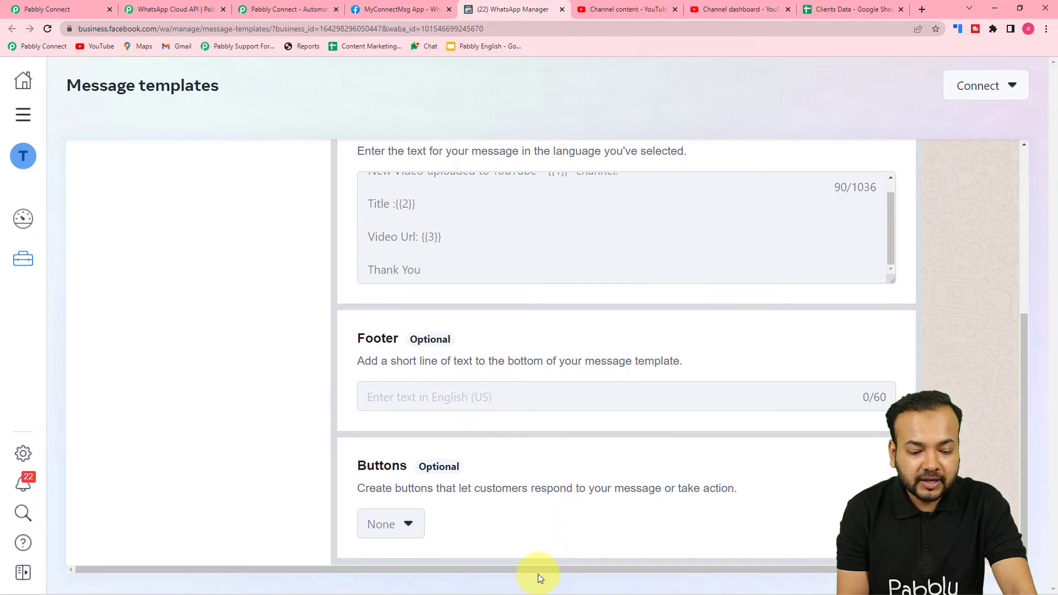
left_click_drag(539, 570, 757, 568)
scroll(802, 458, "up", 5)
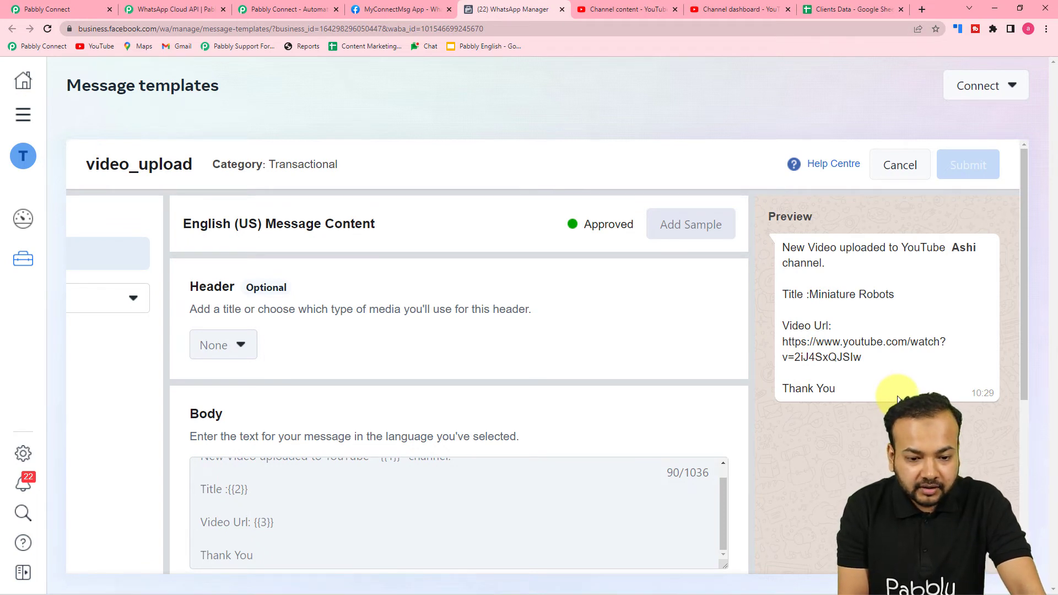
scroll(900, 399, "down", 1)
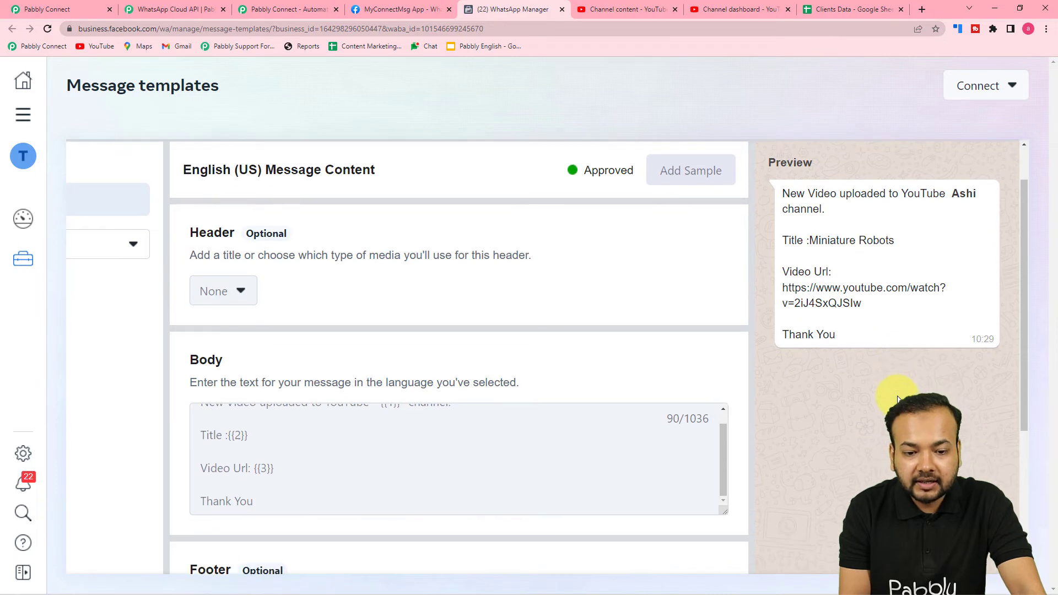
scroll(912, 276, "up", 1)
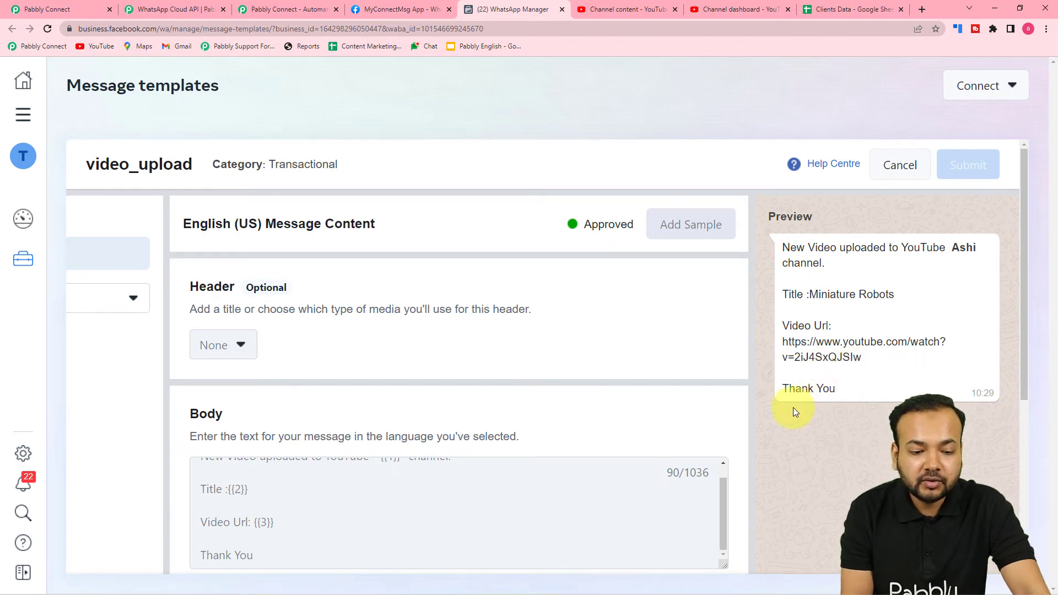
scroll(733, 422, "down", 2)
scroll(474, 433, "down", 1)
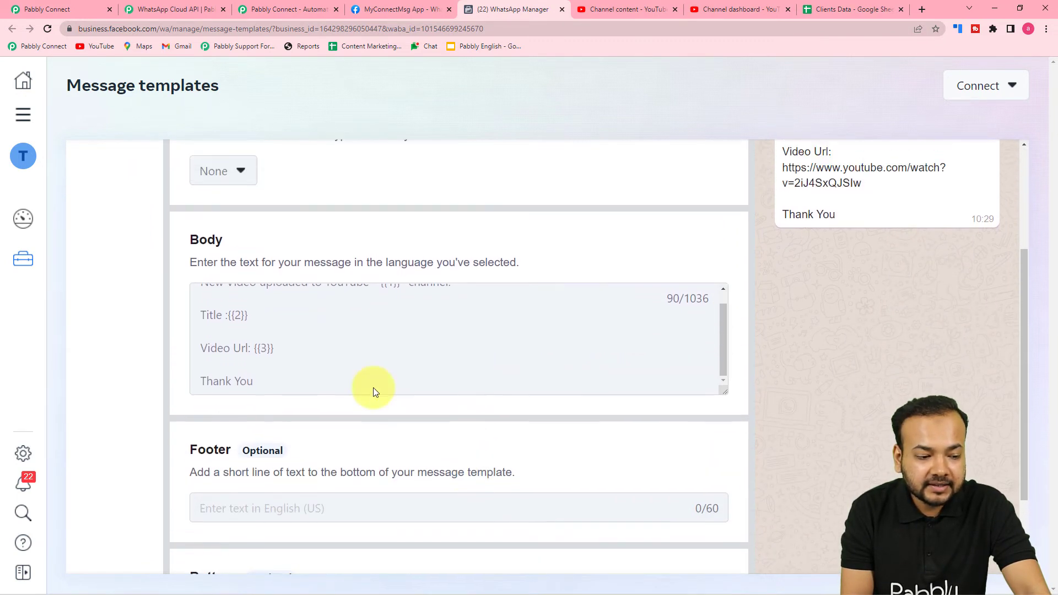
scroll(372, 388, "up", 1)
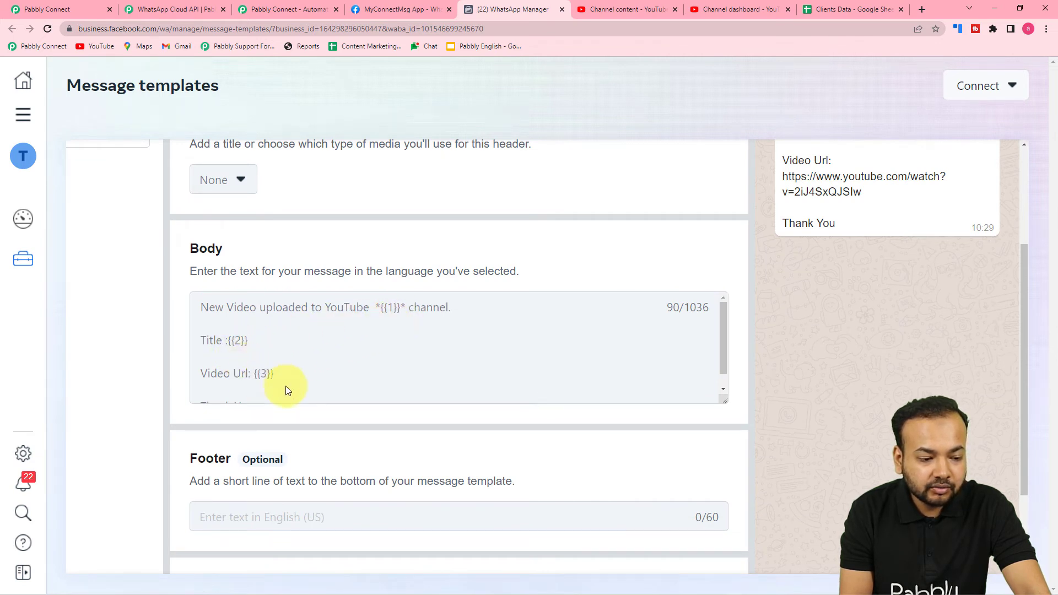
scroll(285, 386, "down", 1)
scroll(285, 386, "up", 1)
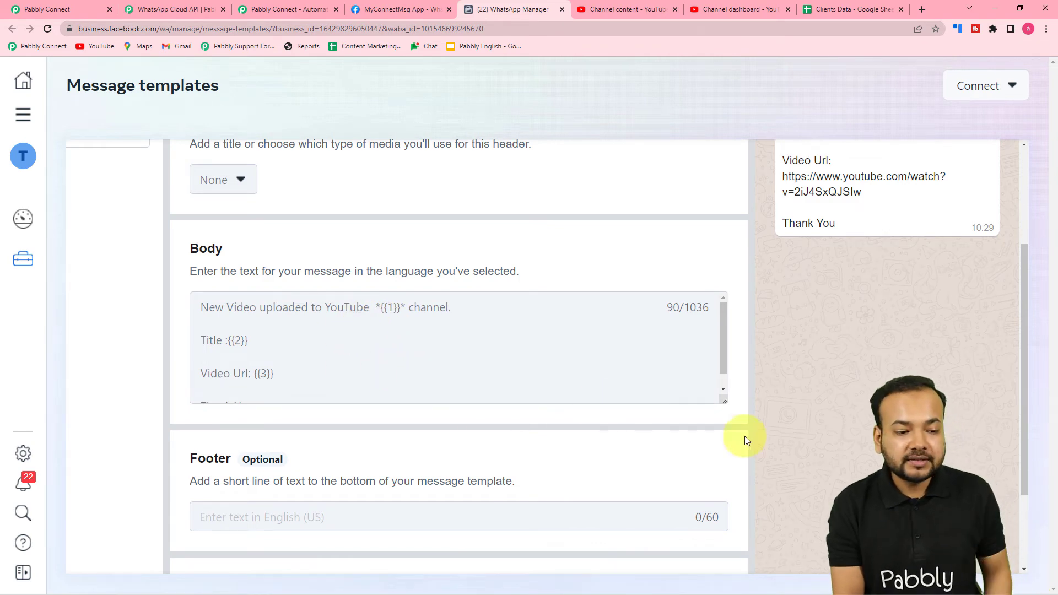
scroll(745, 436, "up", 3)
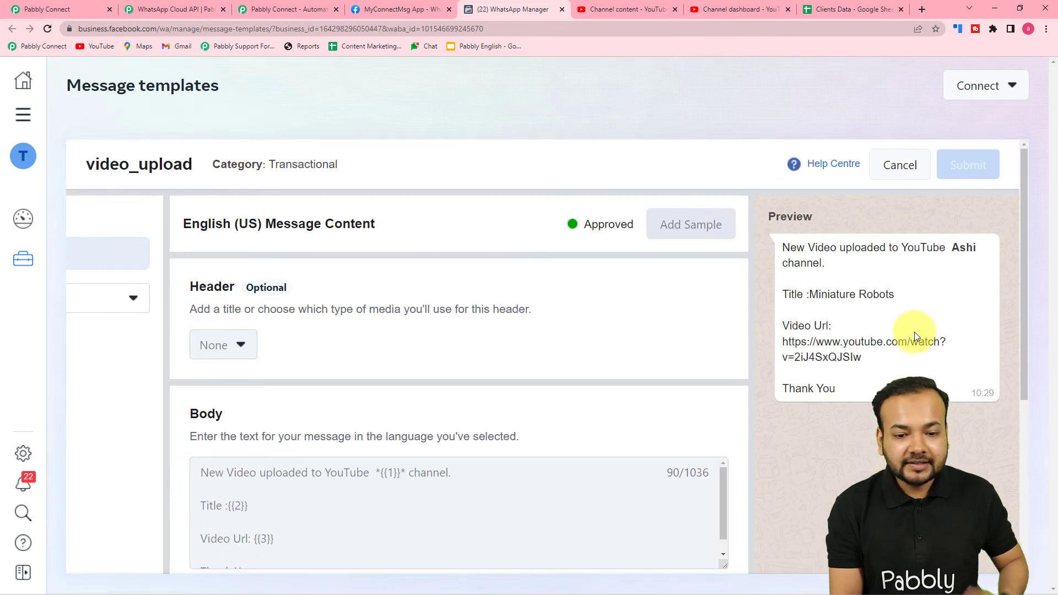
left_click(900, 165)
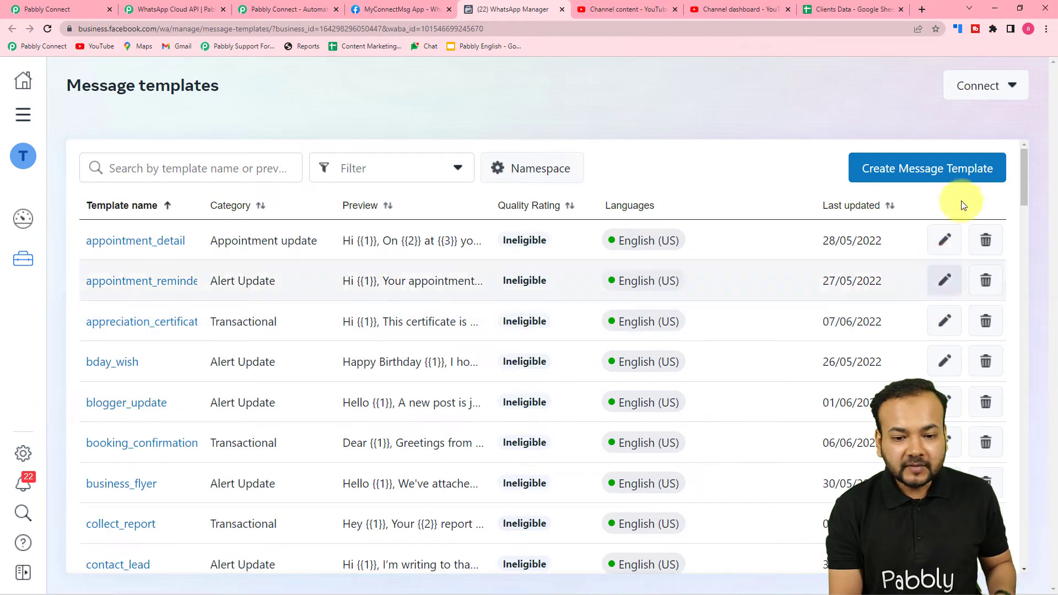
- Start a new message template in the Marketing category and name it video
left_click(940, 169)
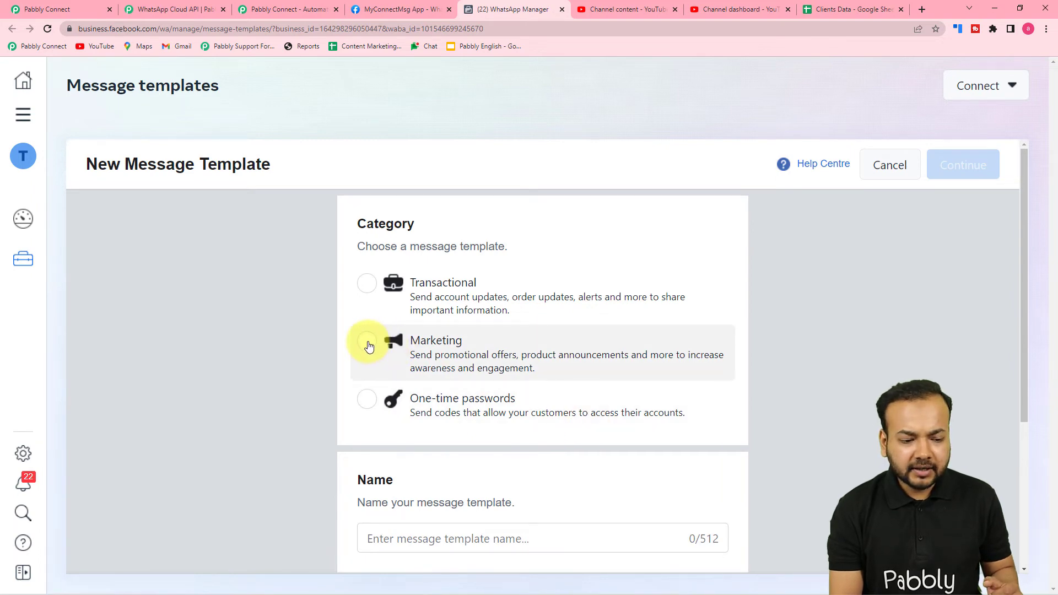
left_click(366, 342)
scroll(366, 336, "down", 3)
left_click(434, 380)
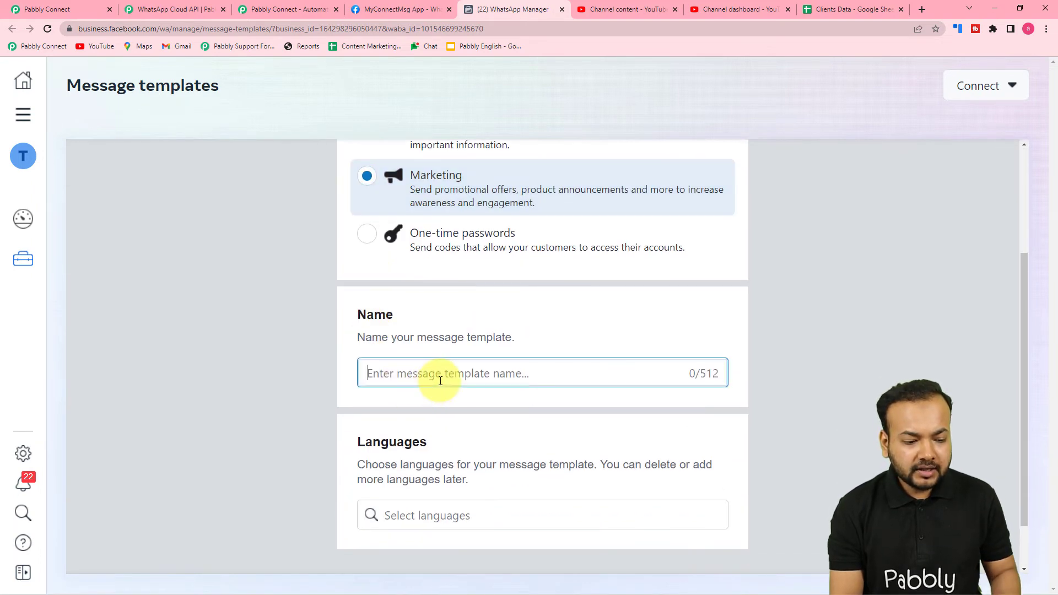
type("video")
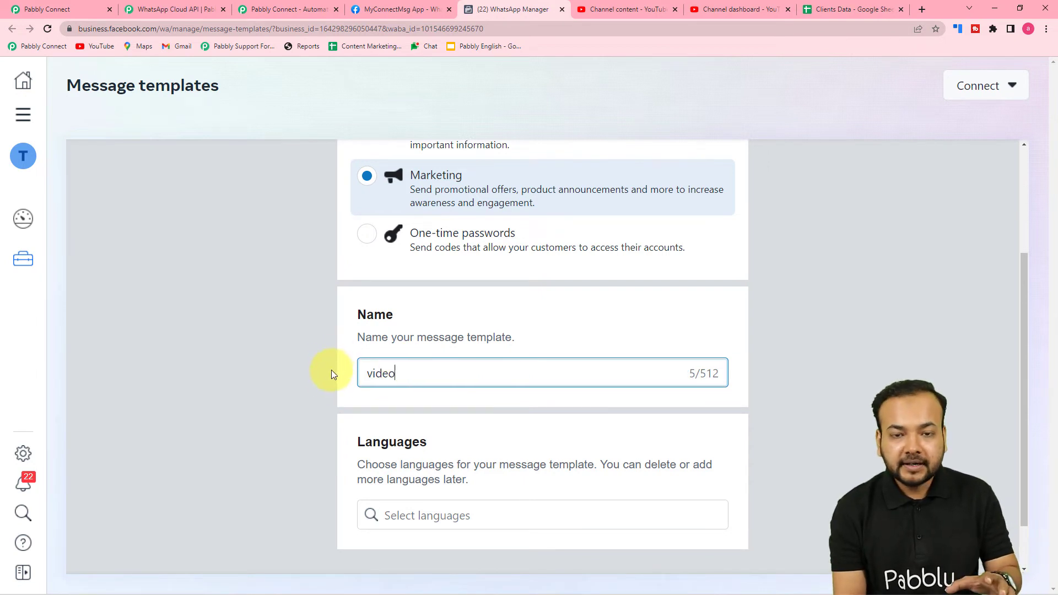
- Set the new message template's language to English (US)
scroll(408, 474, "down", 1)
left_click(437, 463)
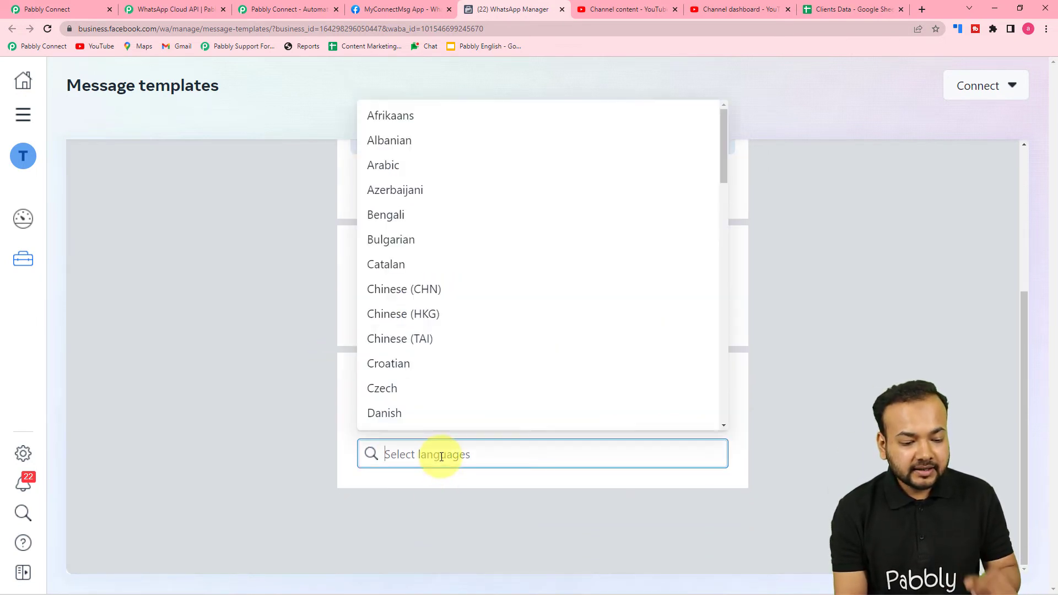
type("eng")
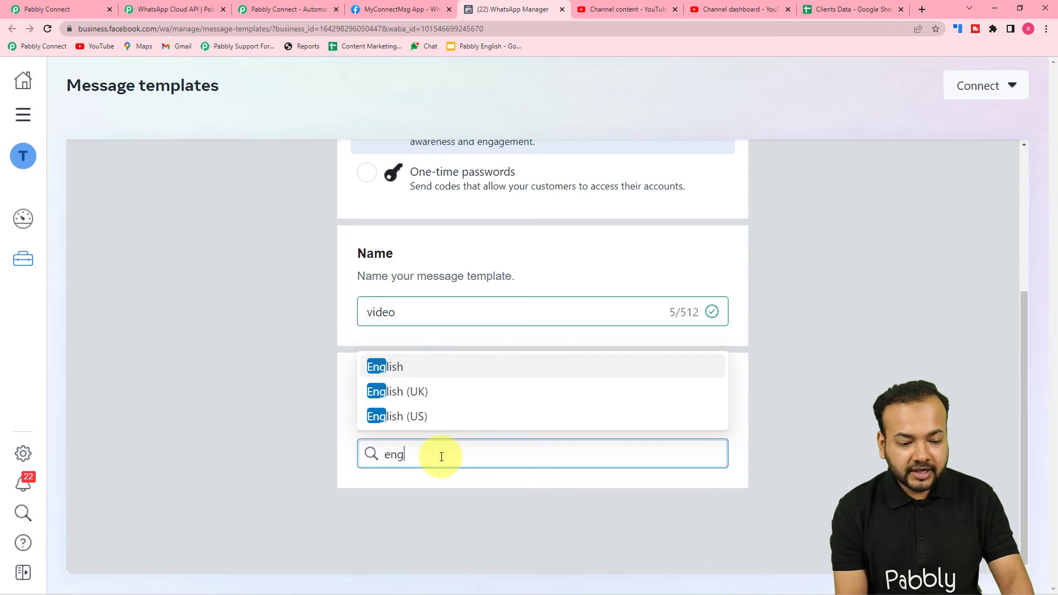
left_click(420, 424)
scroll(848, 429, "up", 4)
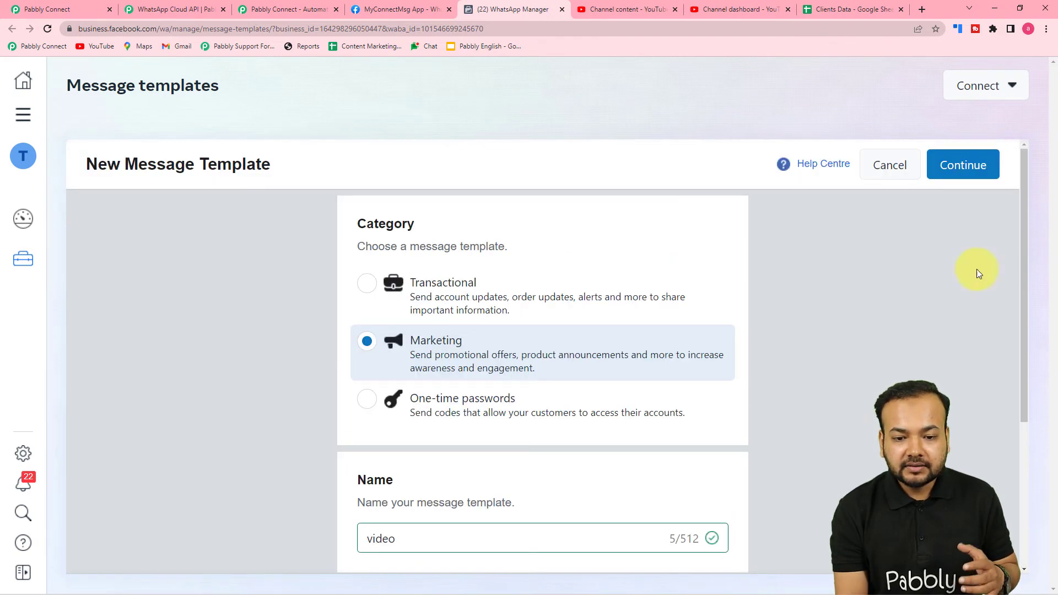
- Continue to the video template's message content and set its header type to Media
left_click(964, 162)
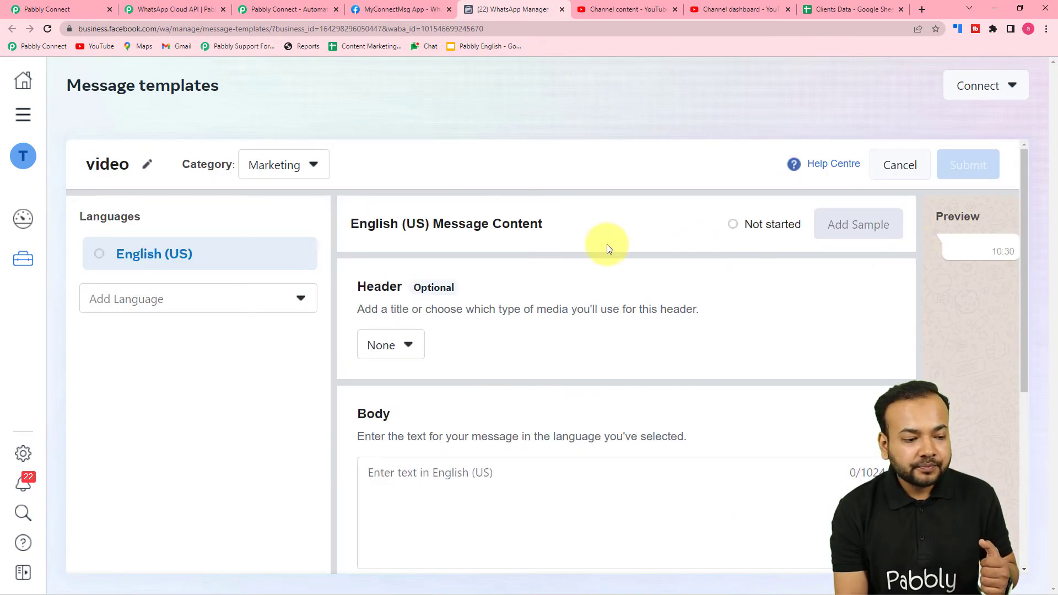
scroll(568, 256, "down", 2)
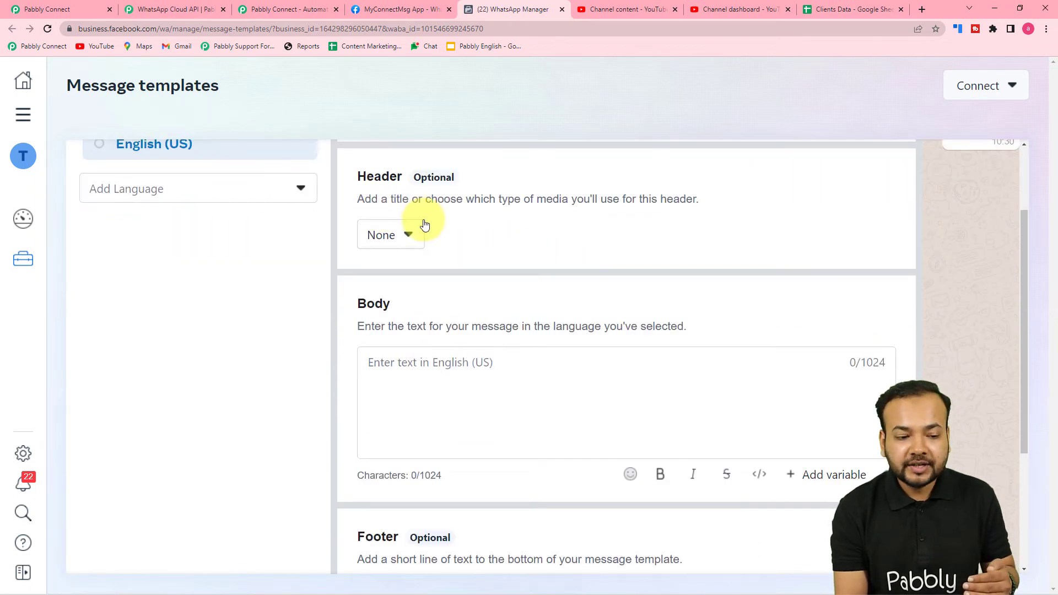
left_click(393, 236)
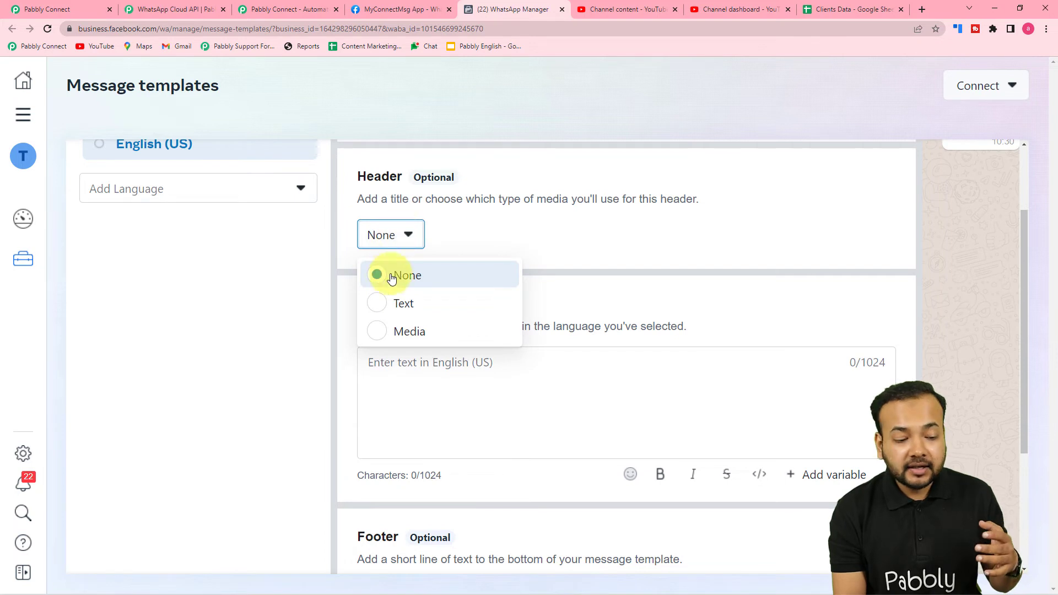
left_click(378, 329)
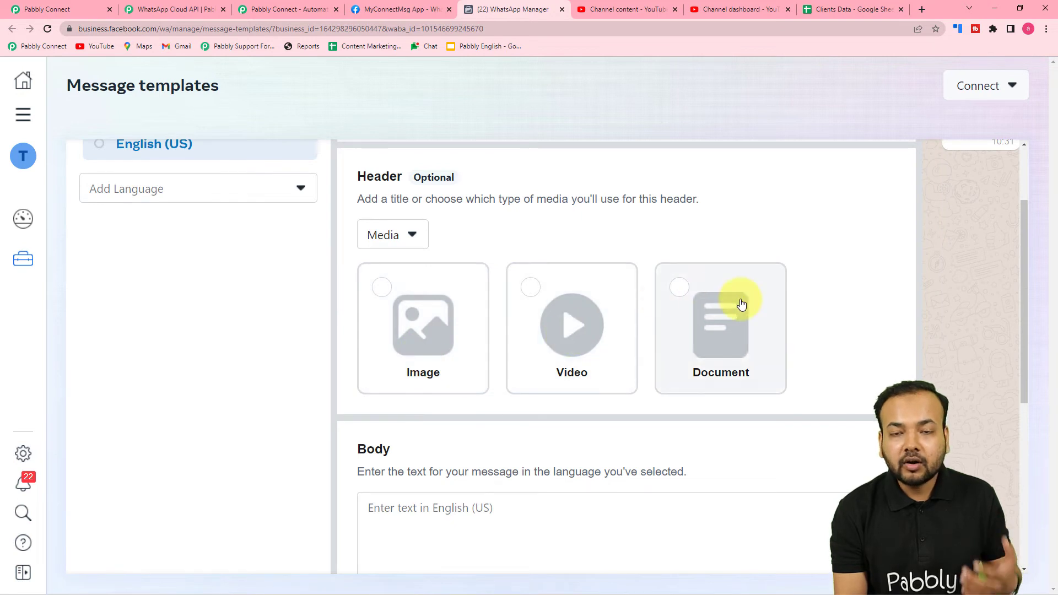
- Enter "Hello" followed by the variable {{1}} as the template's English (US) body text
scroll(739, 302, "down", 5)
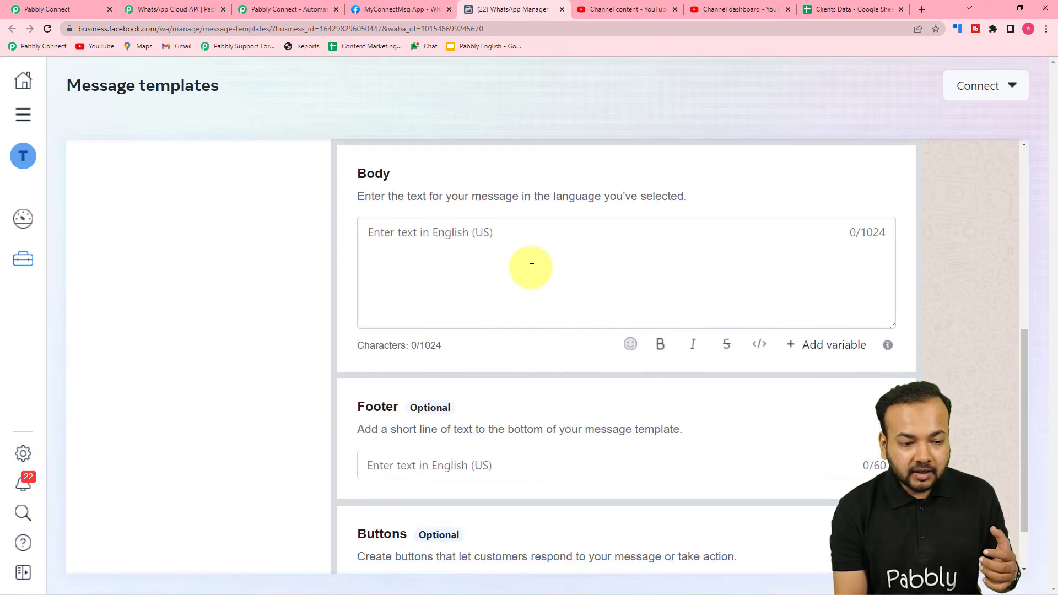
left_click(531, 265)
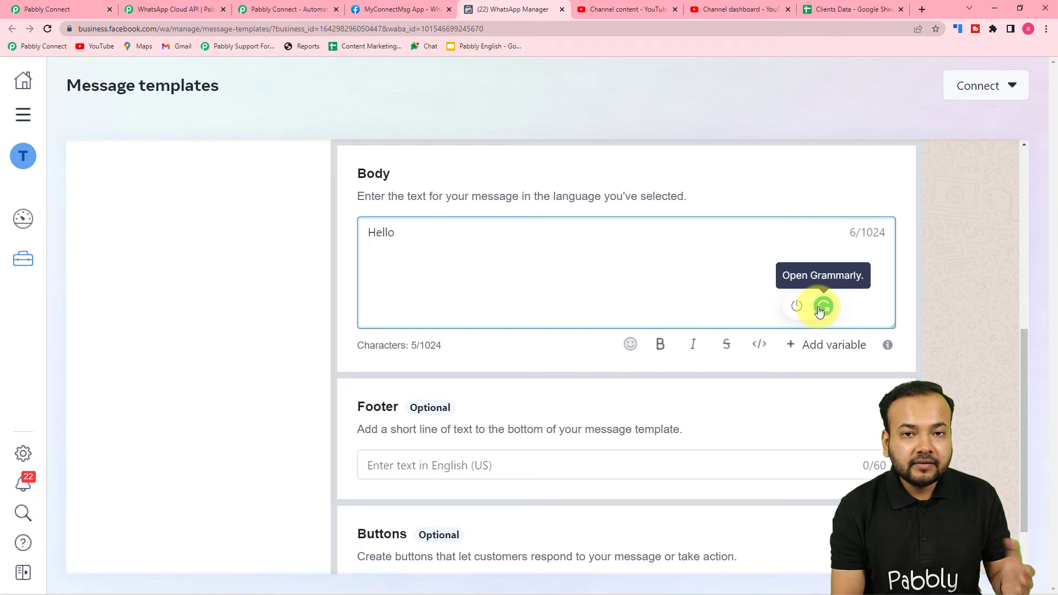
left_click(795, 347)
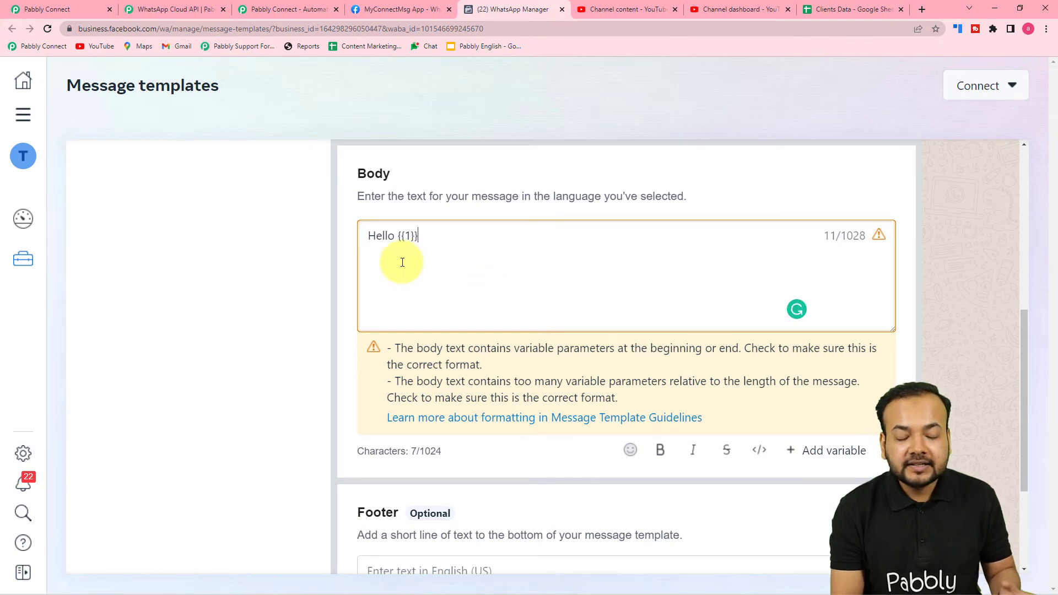
scroll(469, 286, "down", 3)
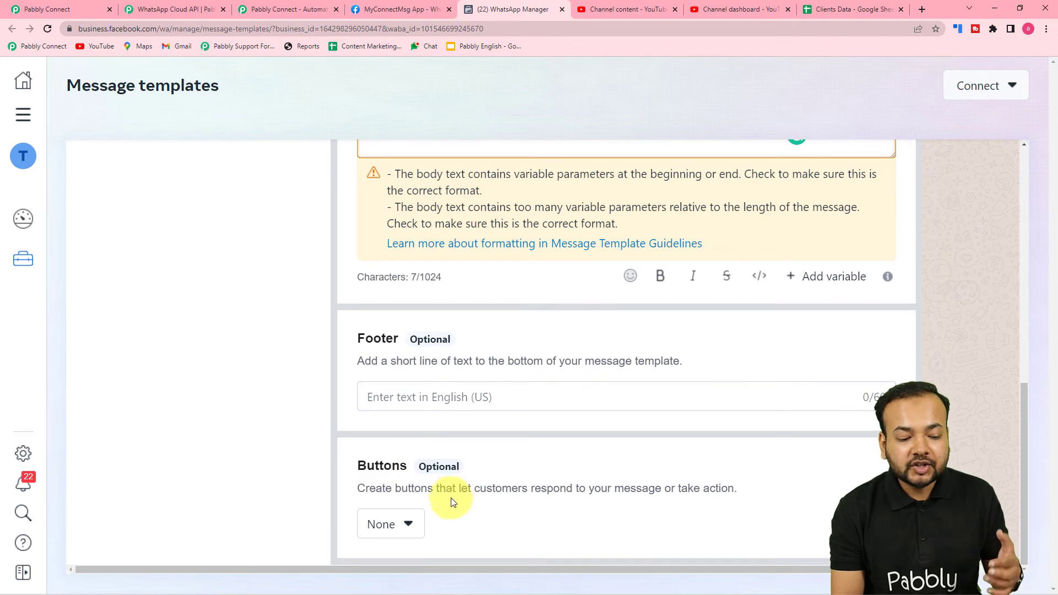
- Cancel the video template without submitting it and discard its content
scroll(683, 487, "up", 10)
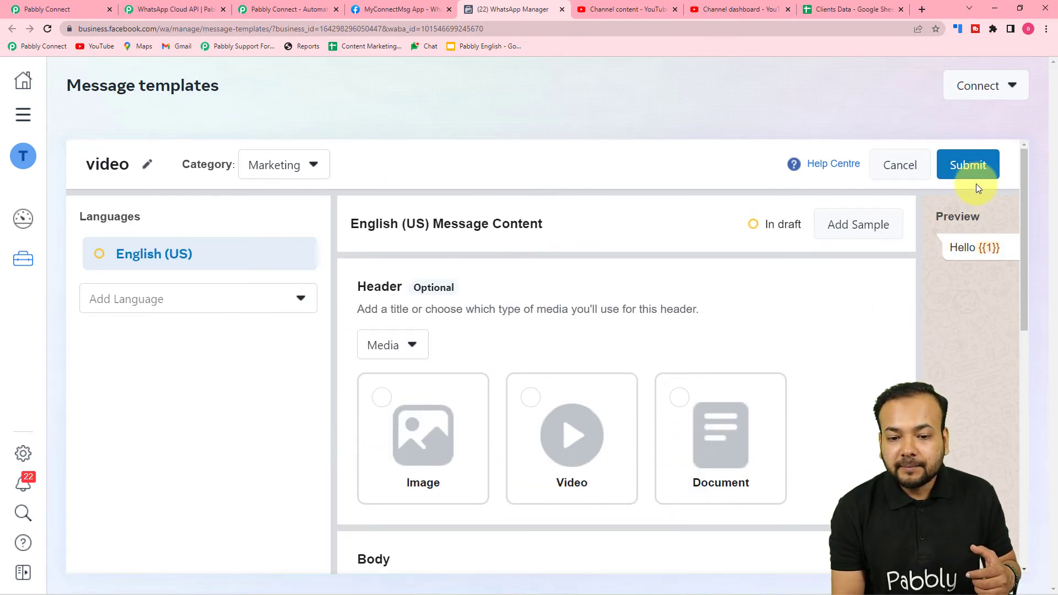
left_click(892, 165)
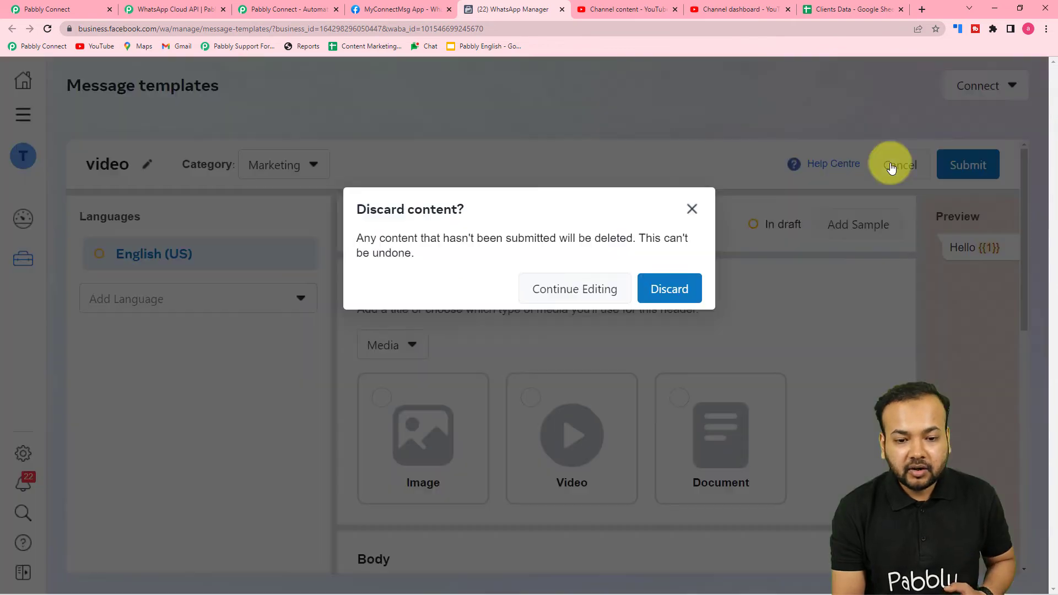
left_click(679, 298)
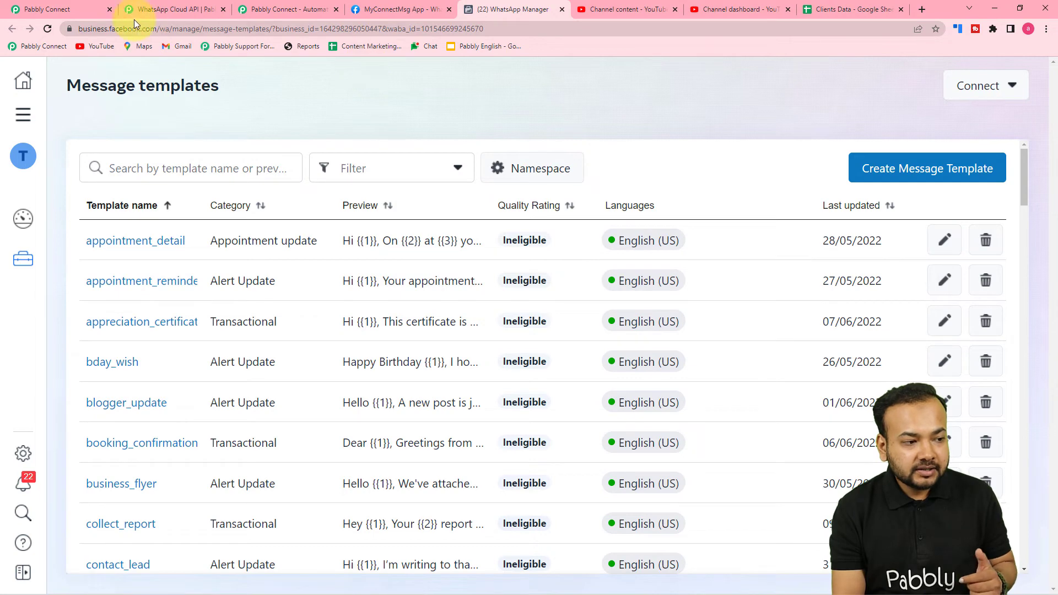
scroll(379, 229, "down", 10)
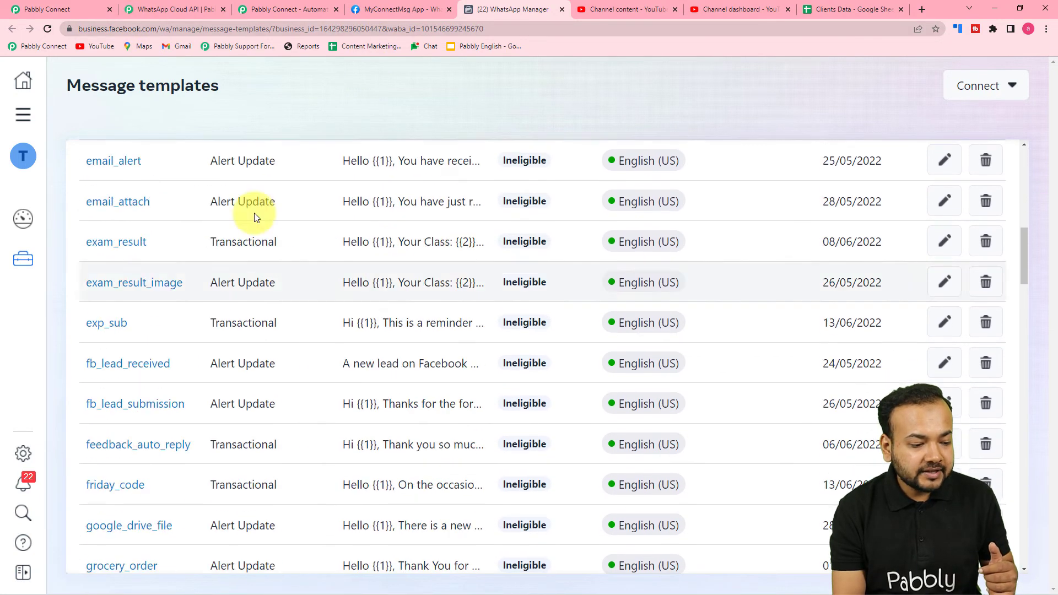
- Switch to the Pabbly Connect workflow and select video_upload as the WhatsApp action's template name
left_click(79, 8)
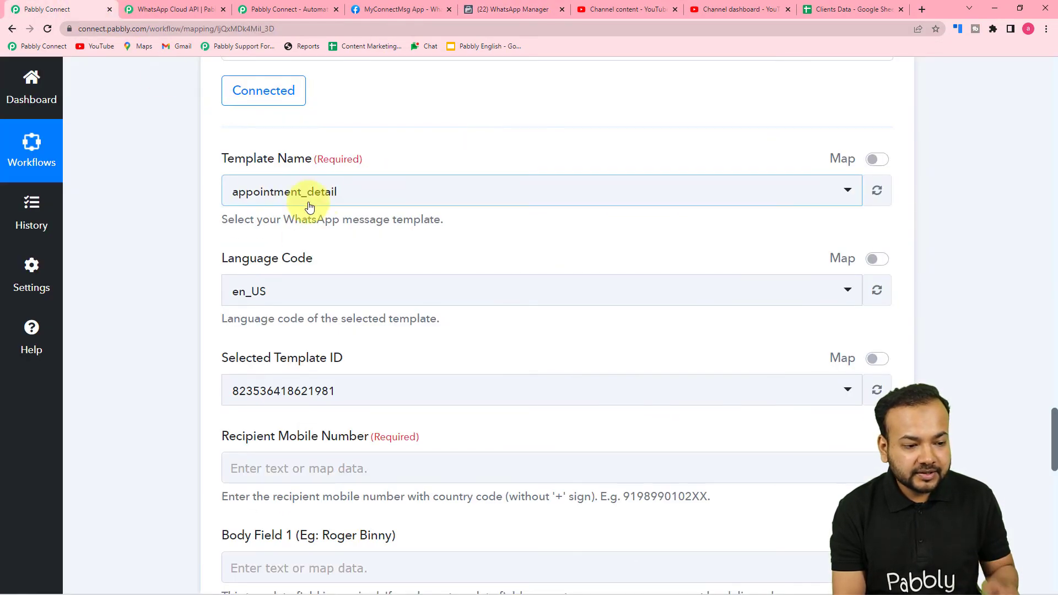
left_click(353, 193)
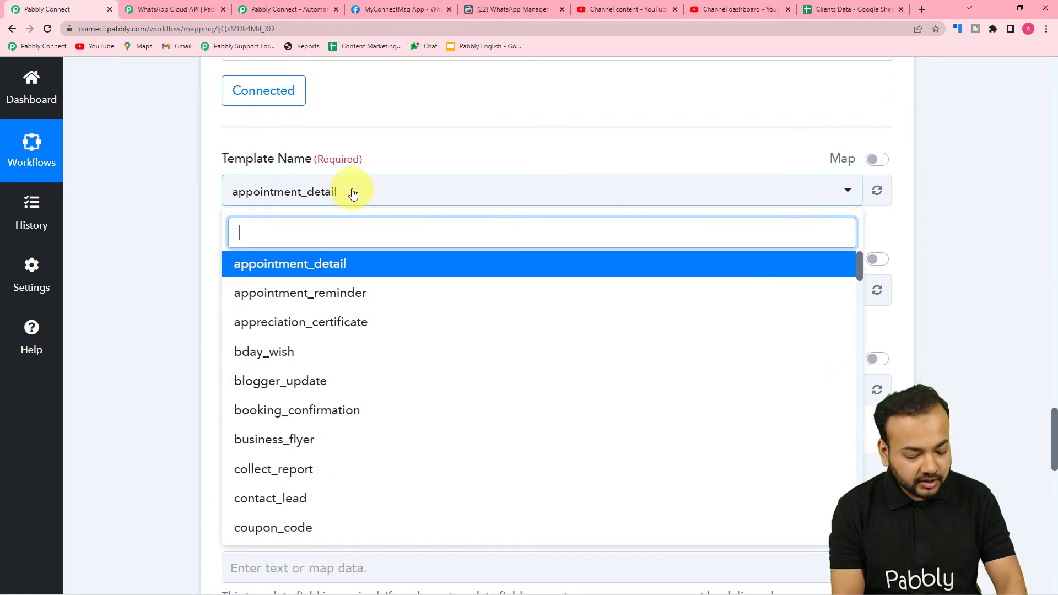
type("vide")
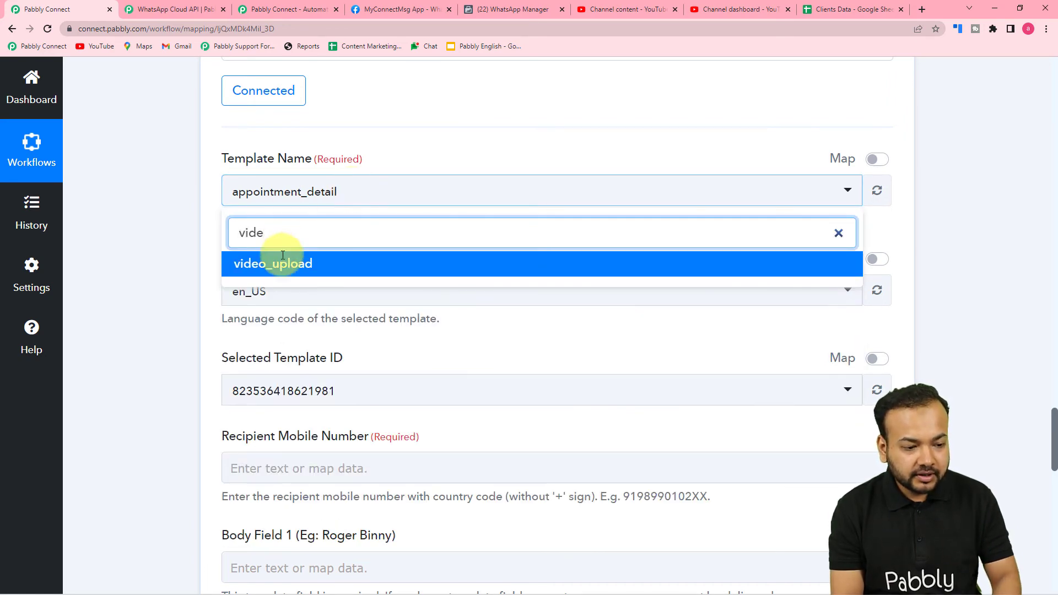
left_click(287, 268)
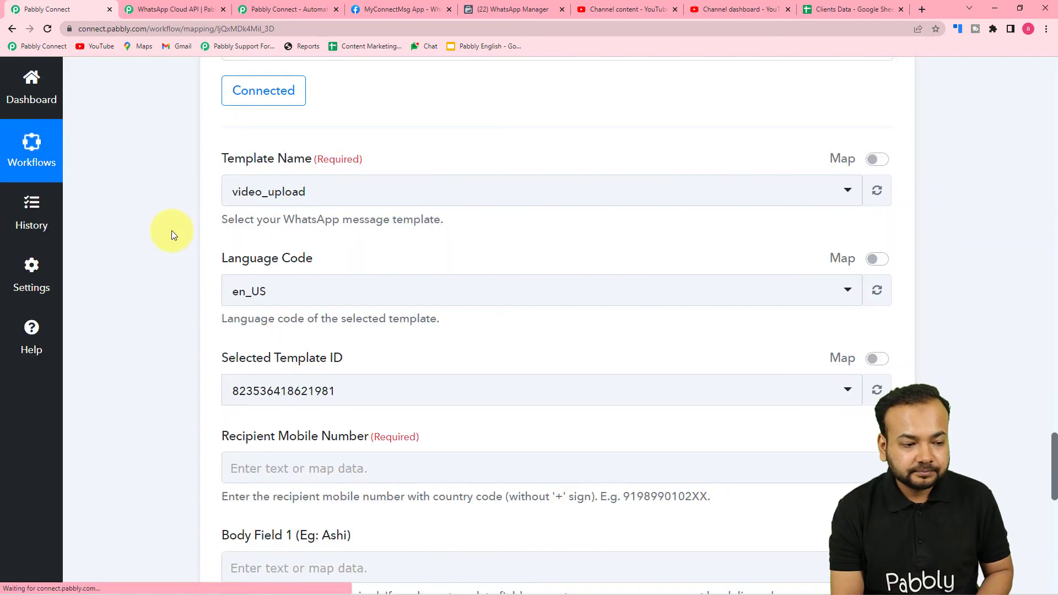
- Examine the WhatsApp action's recipient and body fields and the client data received in the Google Sheets and Iterator steps
scroll(171, 230, "down", 3)
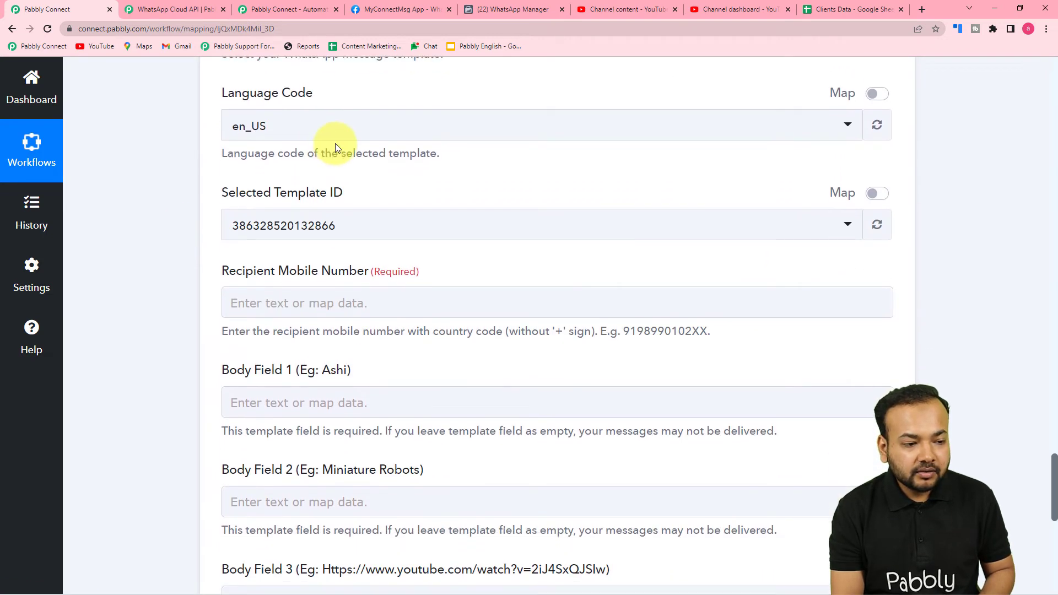
scroll(267, 147, "down", 1)
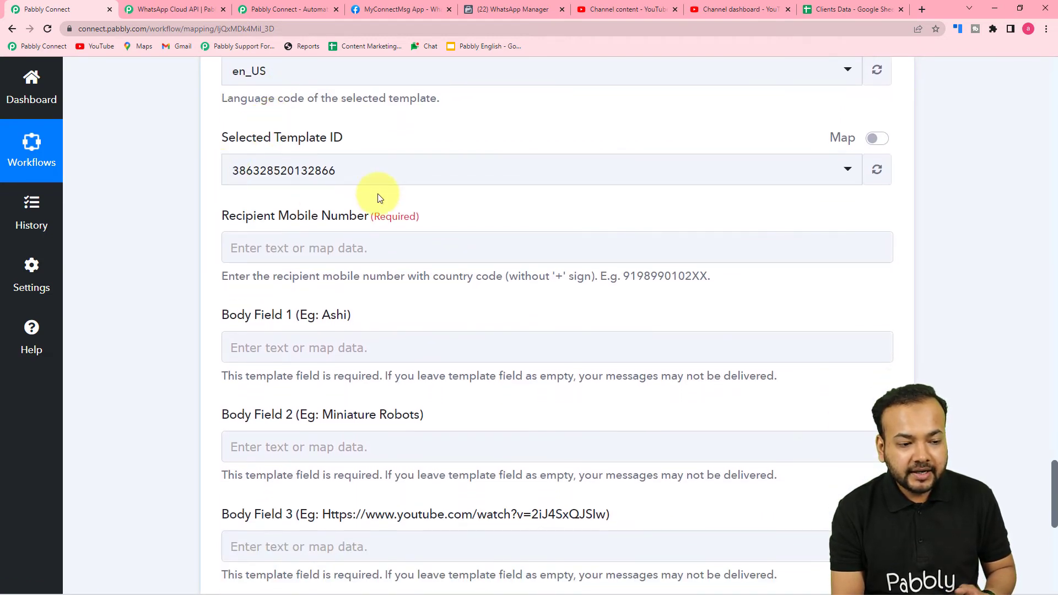
scroll(379, 221, "down", 2)
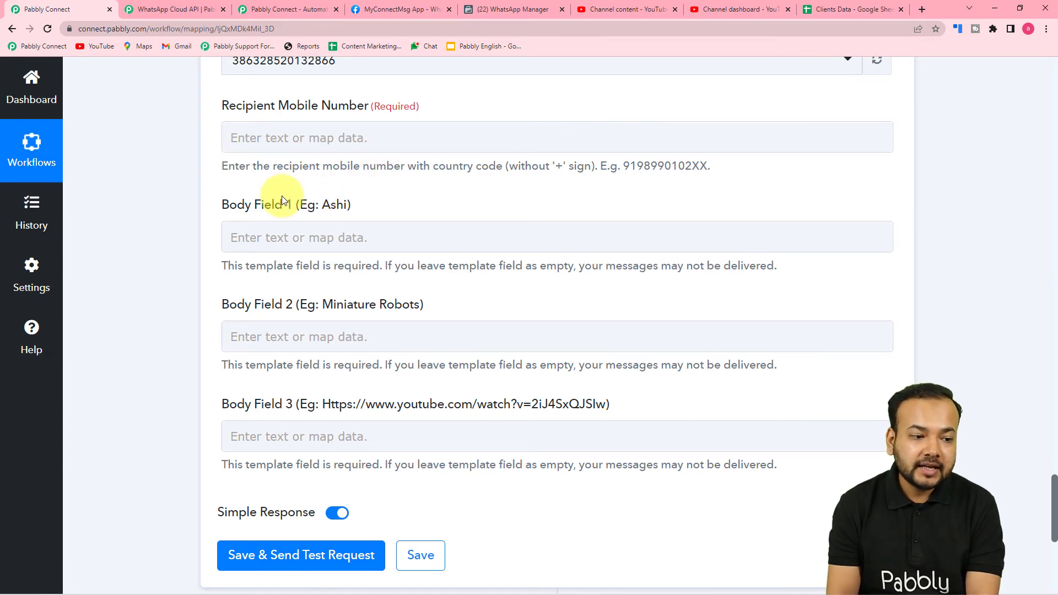
scroll(309, 179, "up", 15)
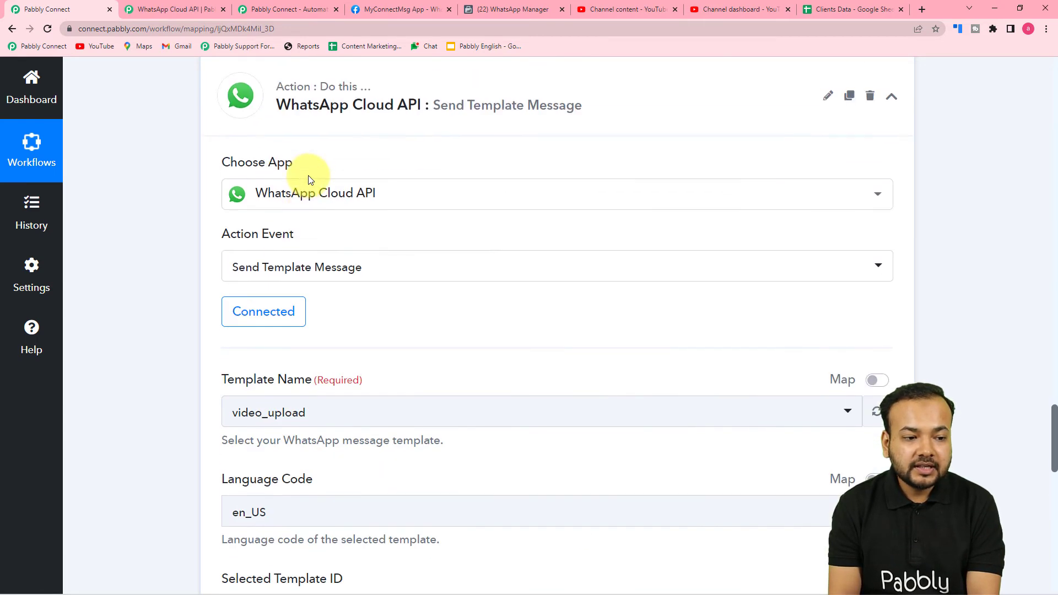
scroll(309, 175, "up", 15)
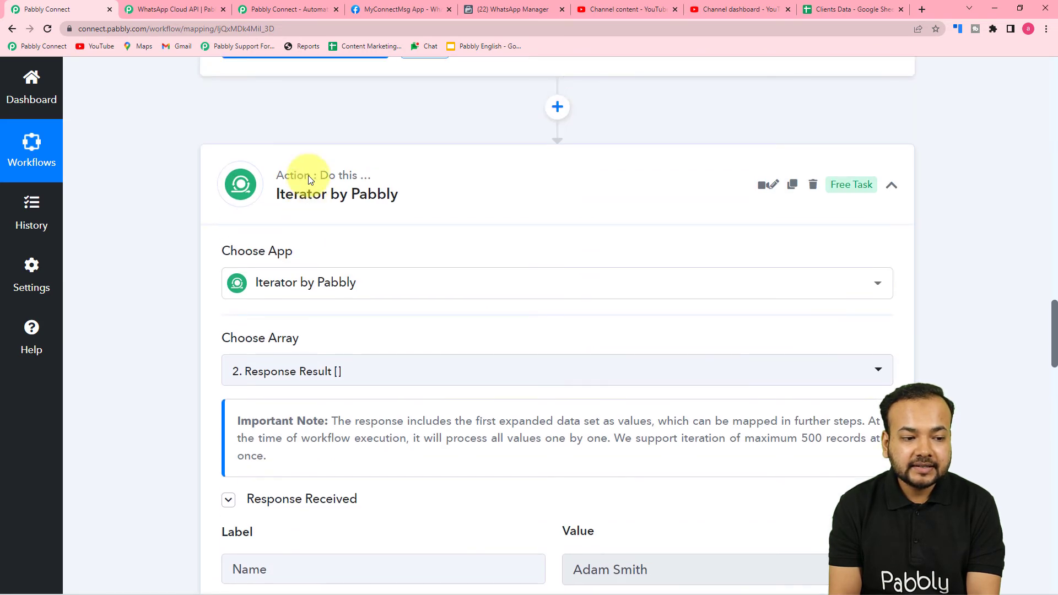
scroll(309, 175, "up", 8)
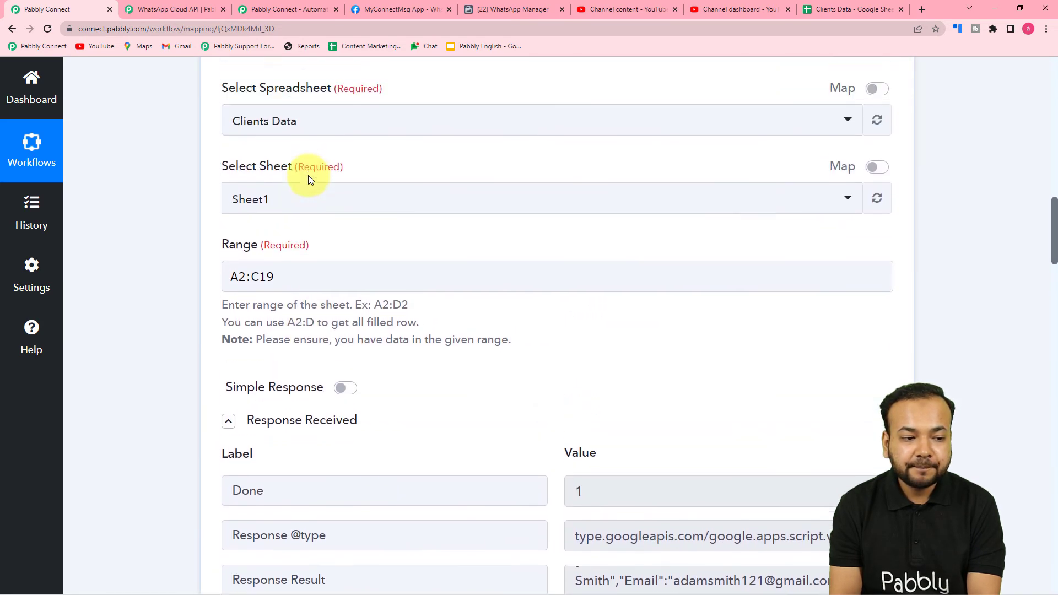
scroll(309, 176, "down", 10)
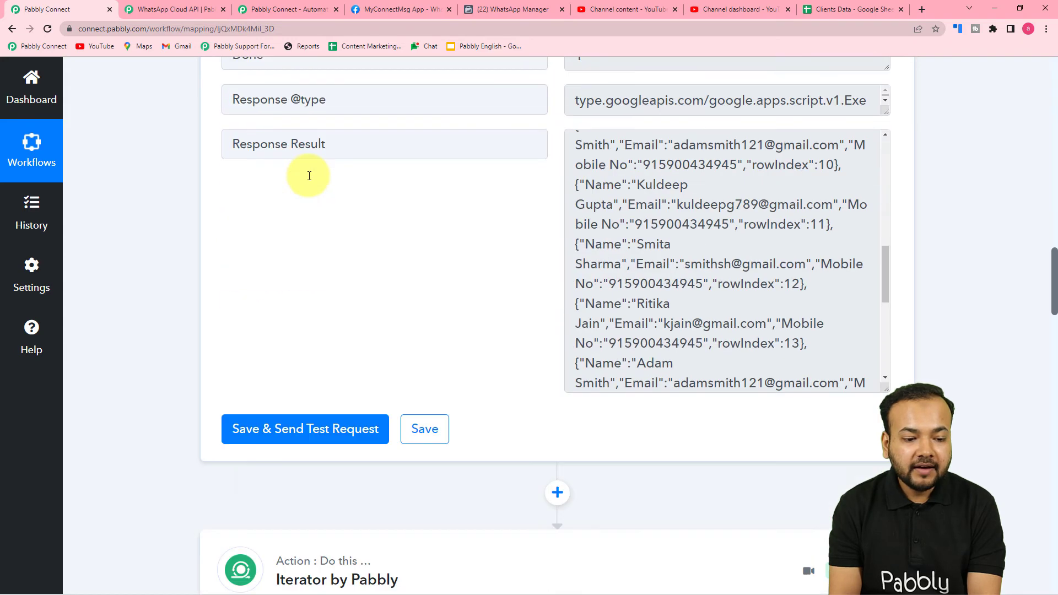
scroll(324, 174, "down", 12)
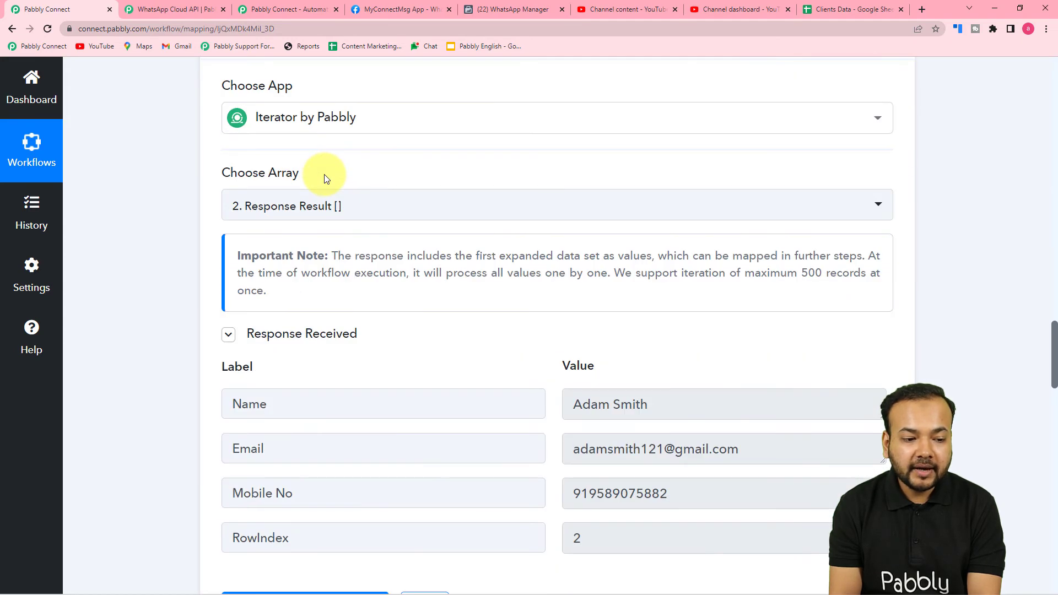
scroll(324, 176, "down", 3)
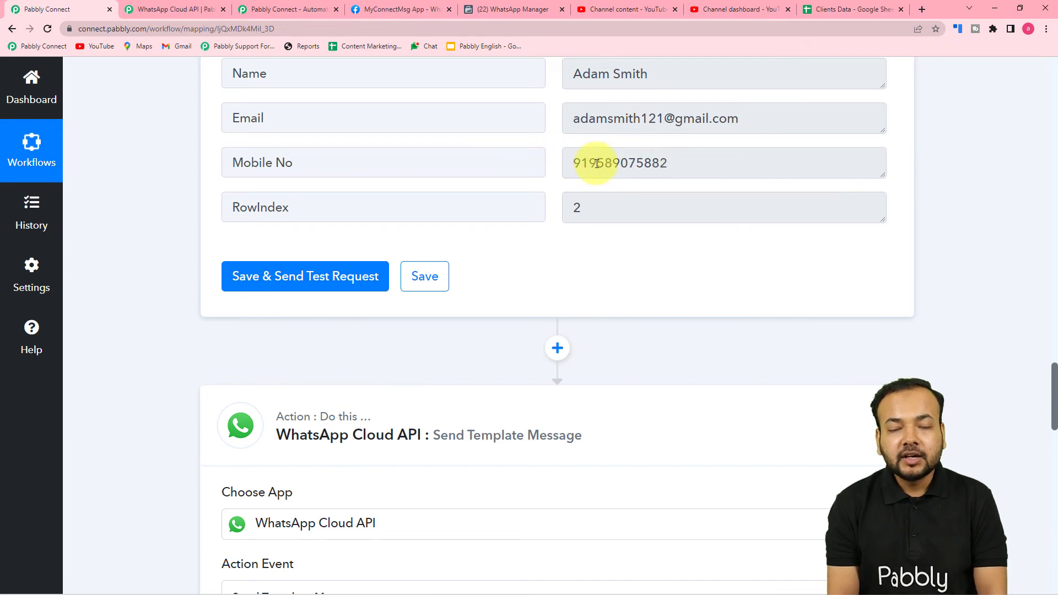
- Map the WhatsApp action's recipient mobile number to Mobile No from the Iterator by Pabbly step
scroll(373, 156, "down", 13)
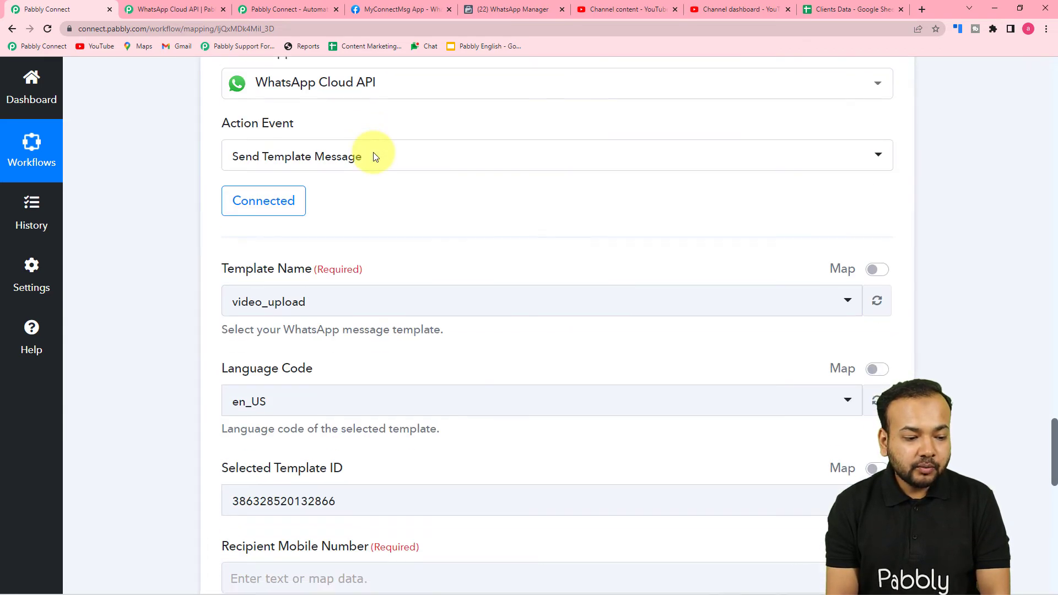
scroll(372, 154, "down", 4)
scroll(370, 154, "up", 1)
left_click(364, 136)
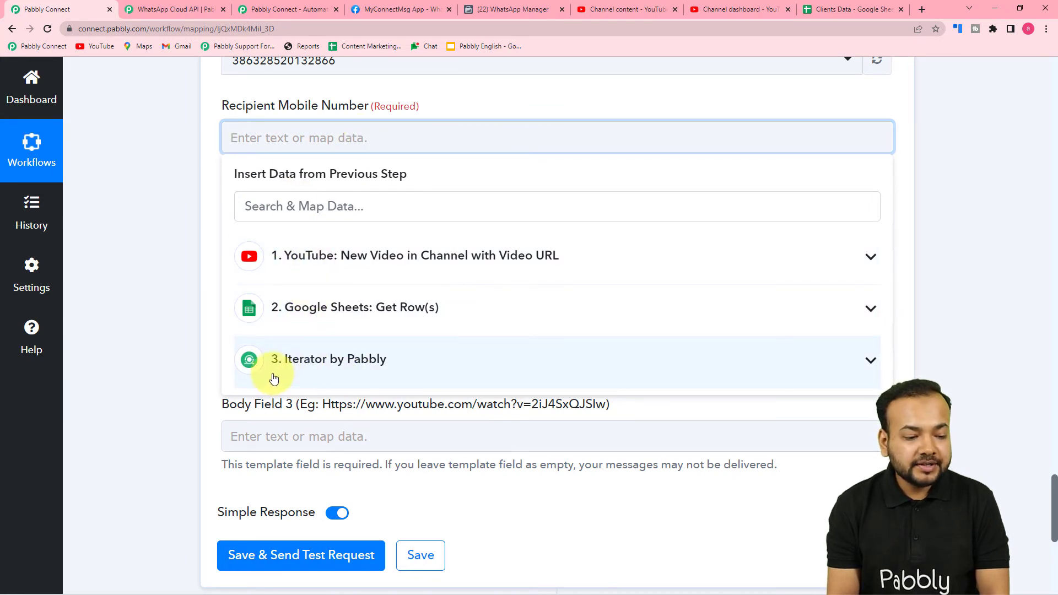
left_click(274, 378)
left_click(402, 468)
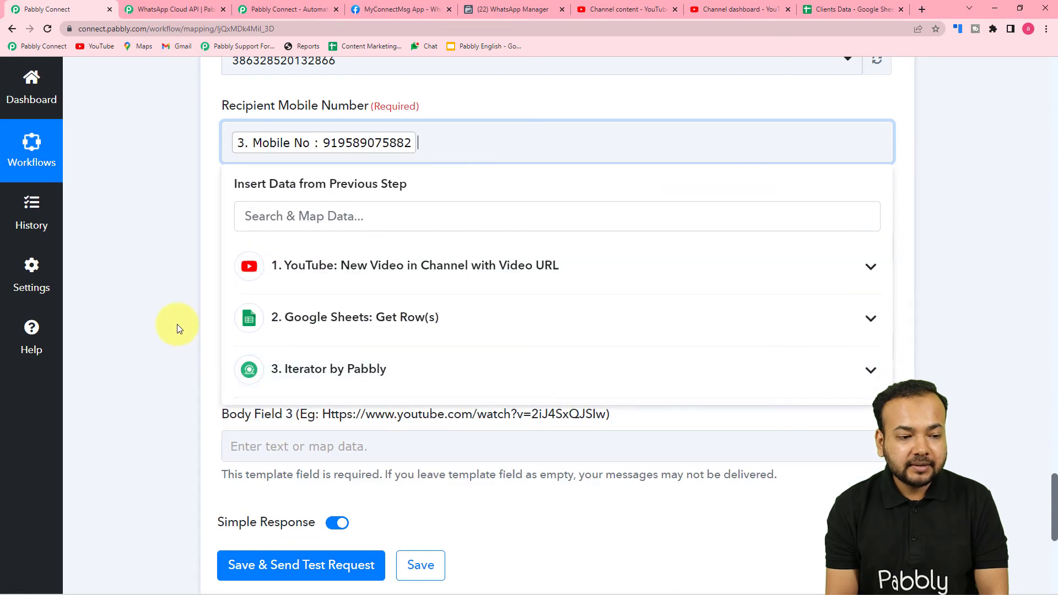
left_click(178, 328)
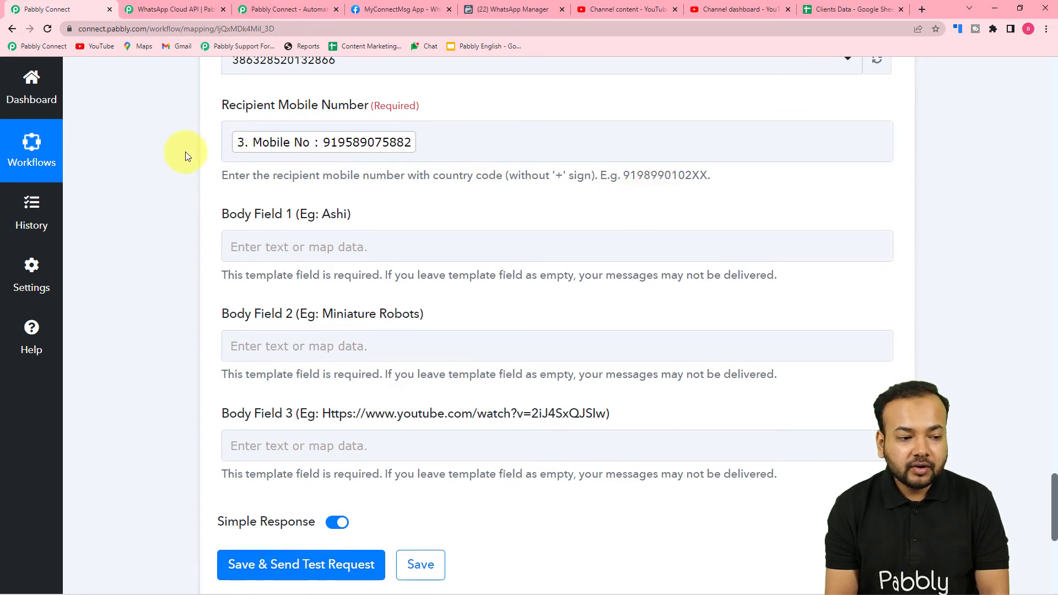
scroll(185, 151, "down", 1)
left_click(321, 95)
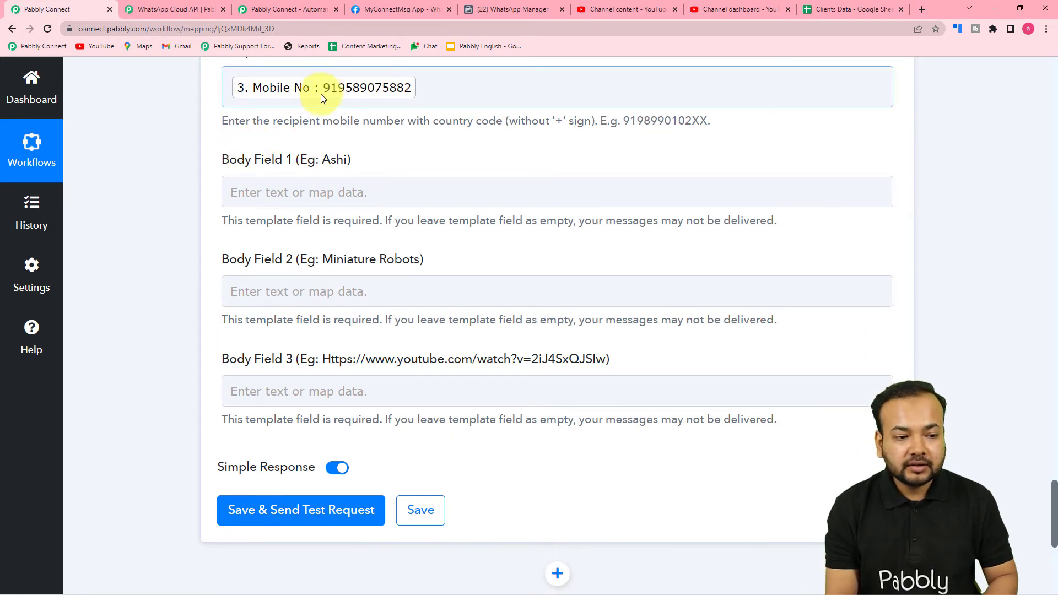
key("Tab")
scroll(342, 118, "down", 2)
scroll(492, 194, "up", 2)
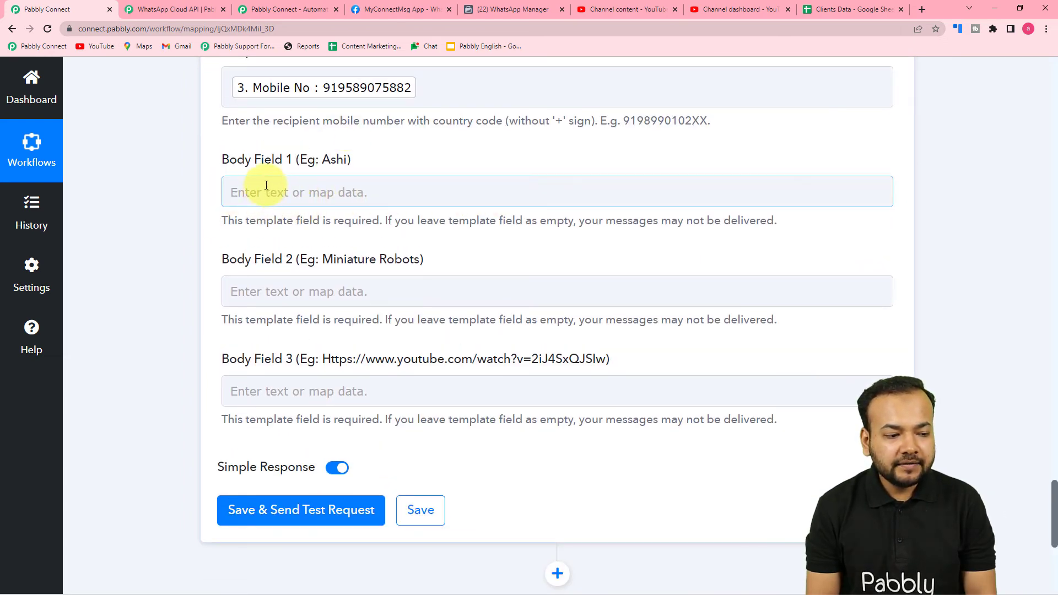
left_click(243, 217)
left_click(378, 385)
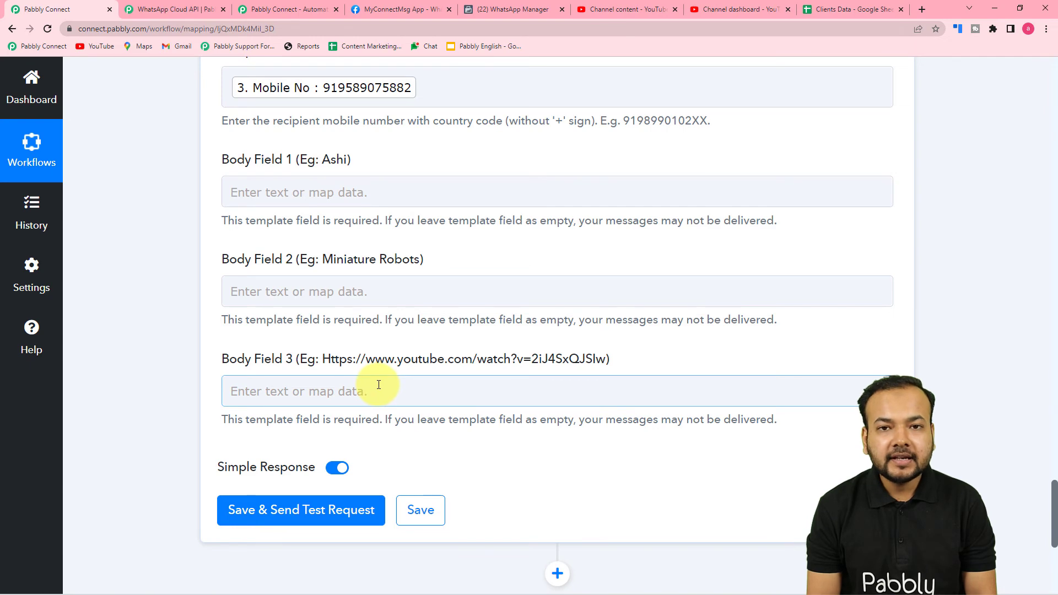
- Switch to WhatsApp Manager, open the video_upload message template and examine its body placeholders and preview
left_click(511, 9)
scroll(218, 347, "down", 15)
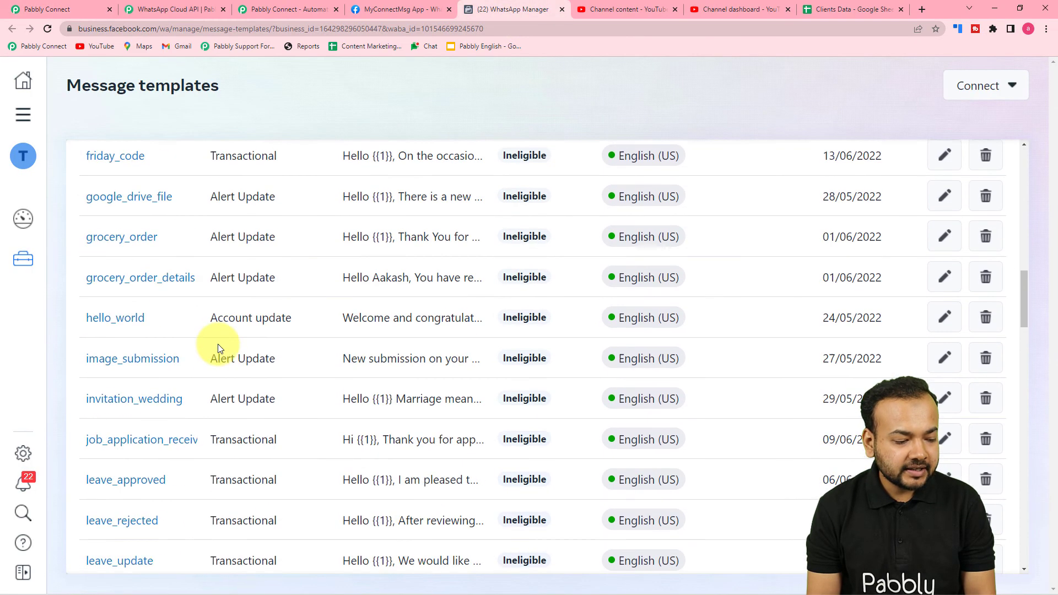
scroll(218, 344, "down", 18)
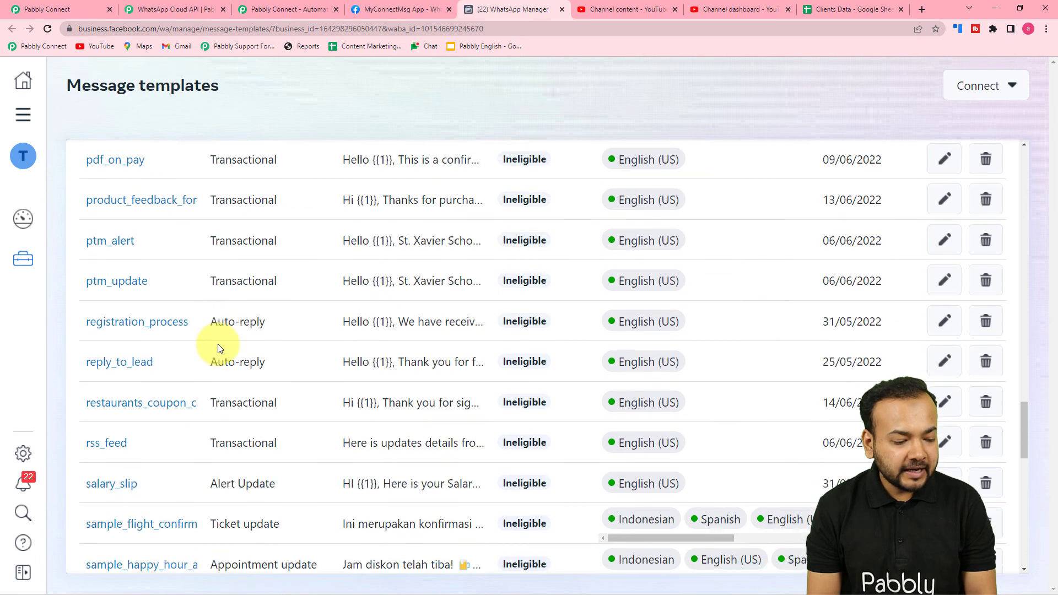
scroll(218, 344, "down", 6)
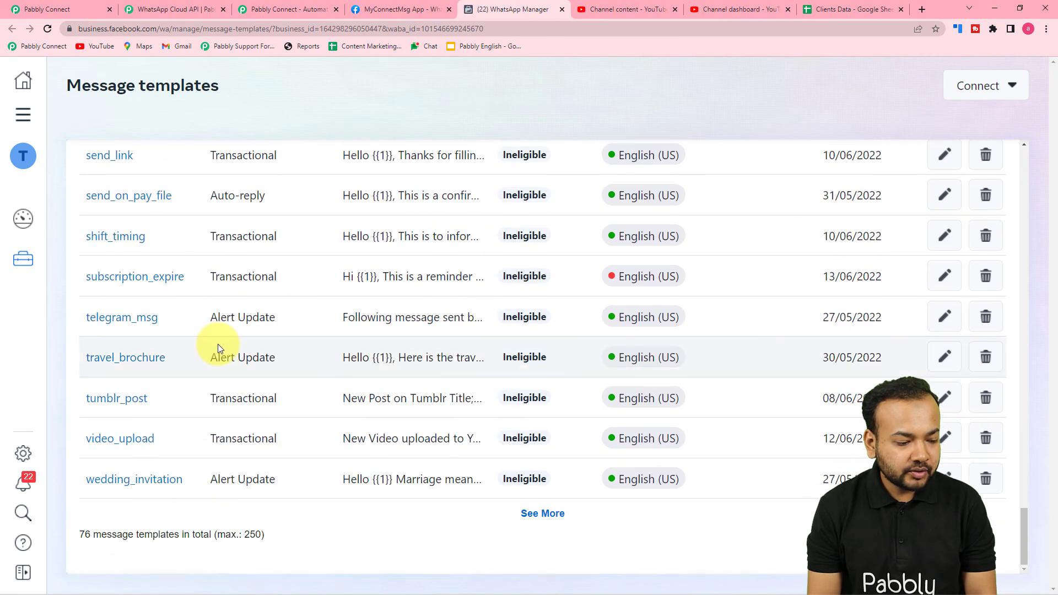
left_click(142, 441)
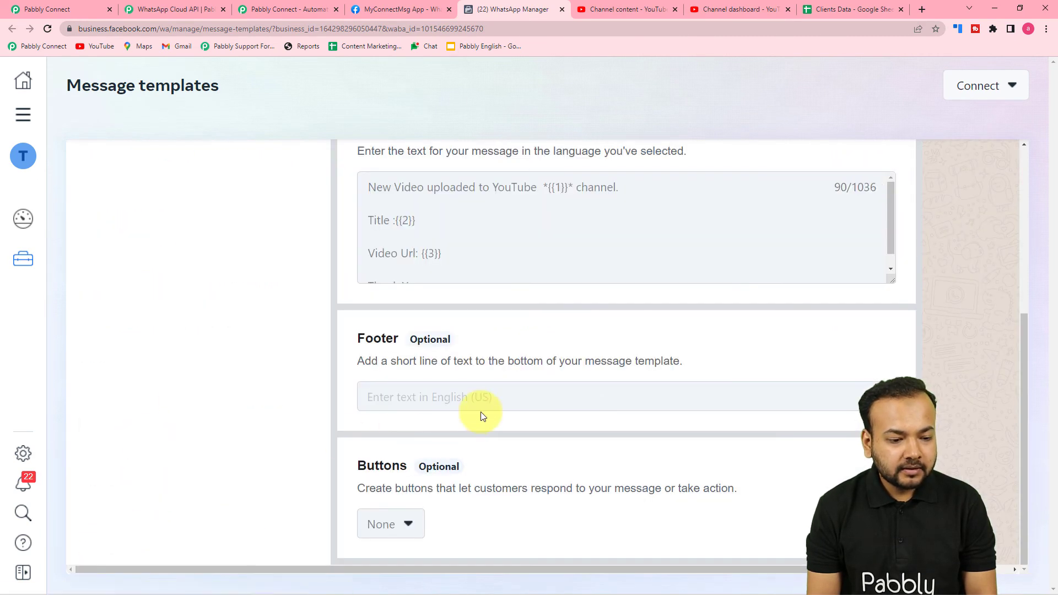
scroll(496, 413, "up", 2)
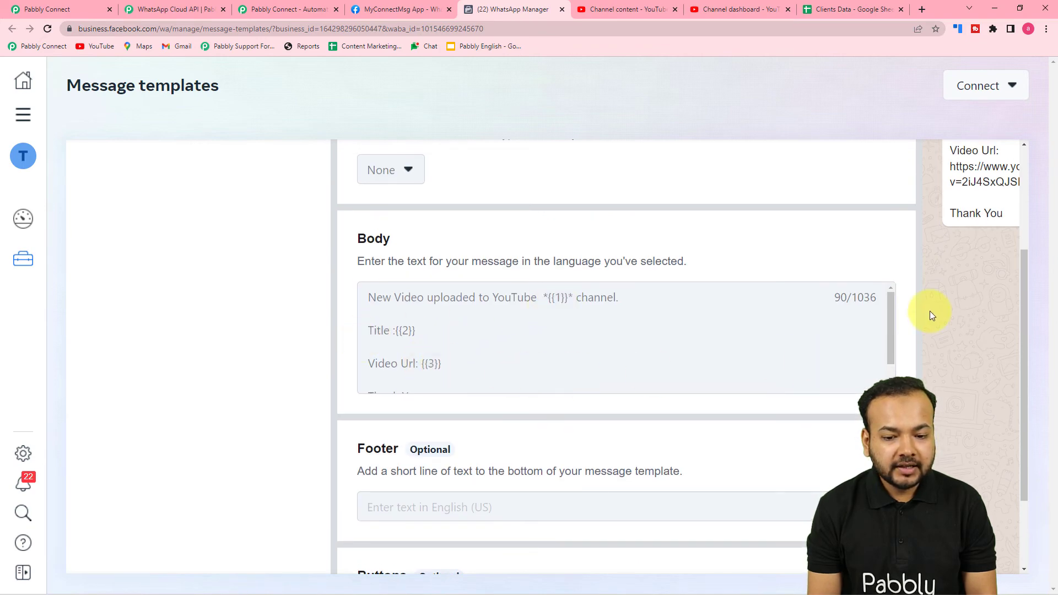
scroll(945, 326, "up", 3)
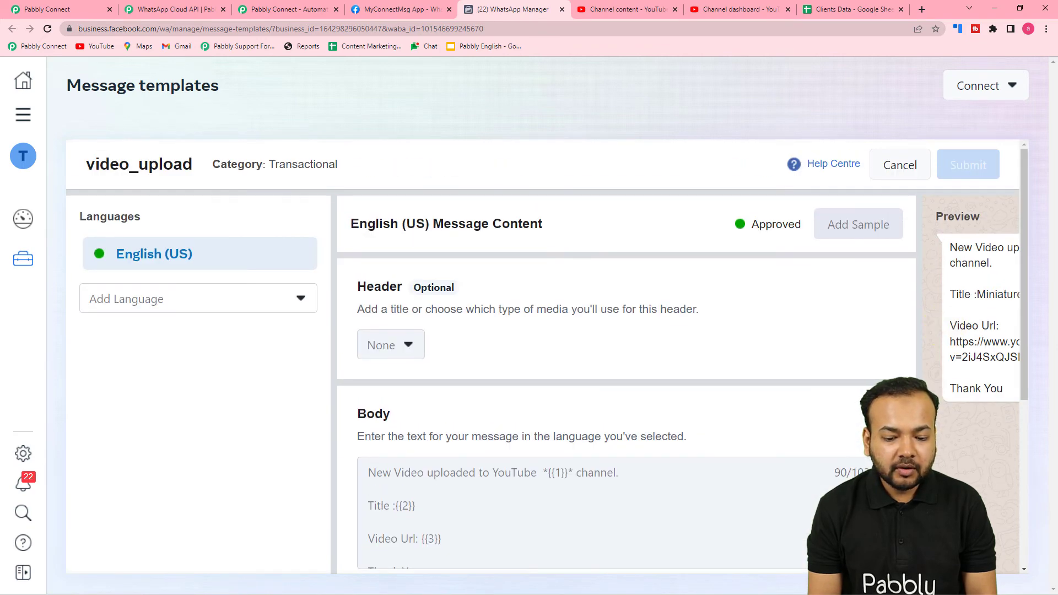
scroll(812, 513, "down", 4)
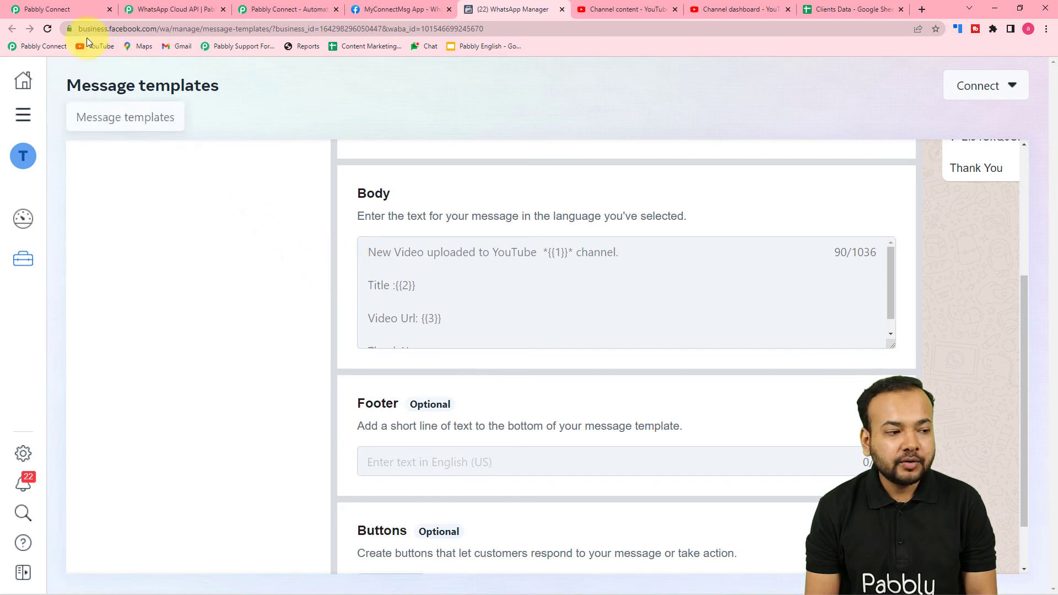
- Switch to the Pabbly Connect workflow and map Body Field 1 to Res1 Snippet ChannelTitle from the YouTube trigger
left_click(79, 14)
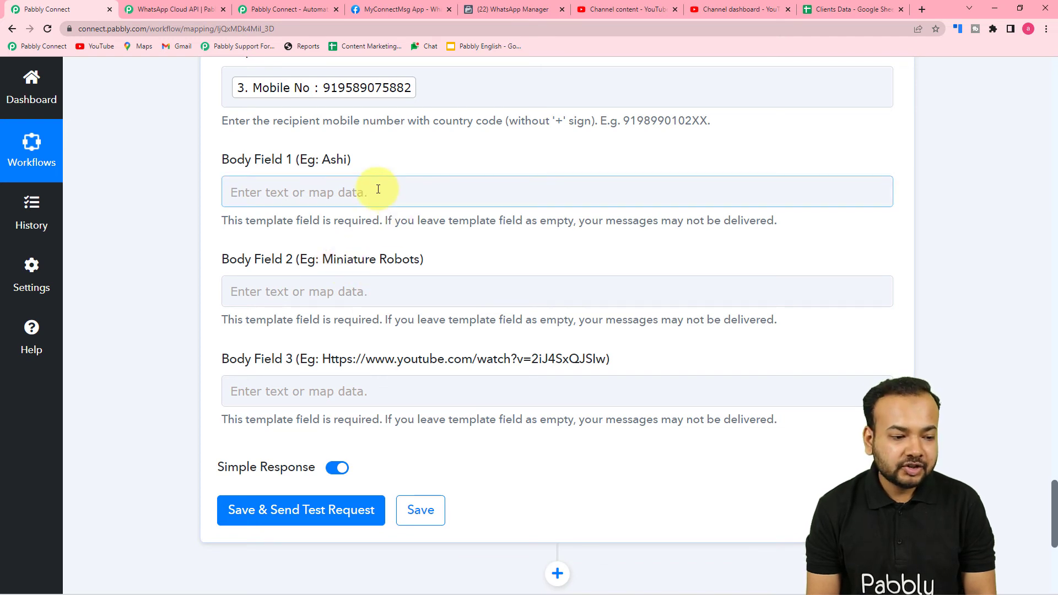
left_click(401, 196)
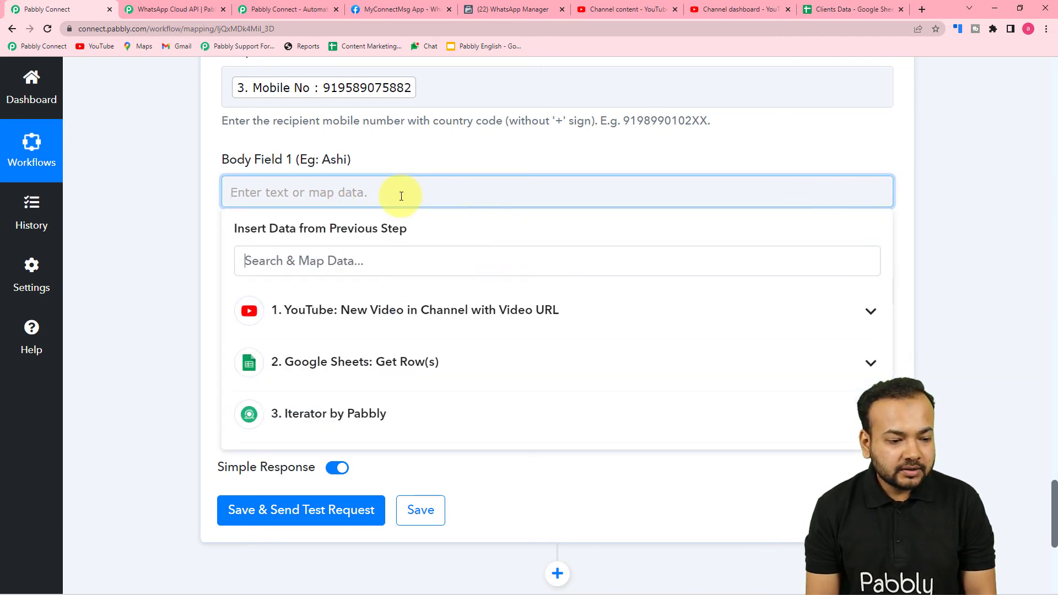
left_click(279, 313)
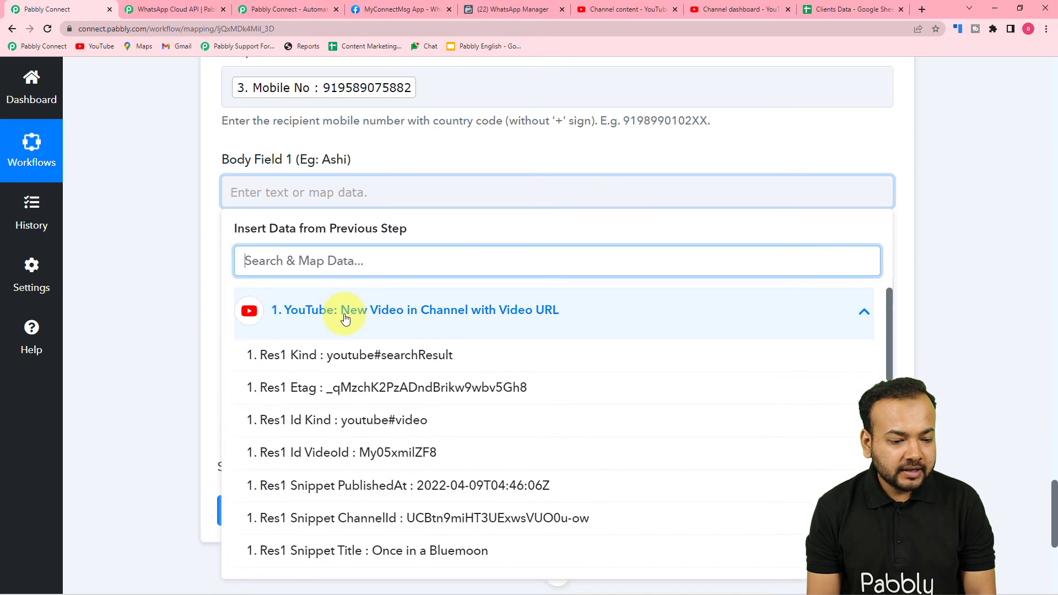
scroll(348, 392, "down", 5)
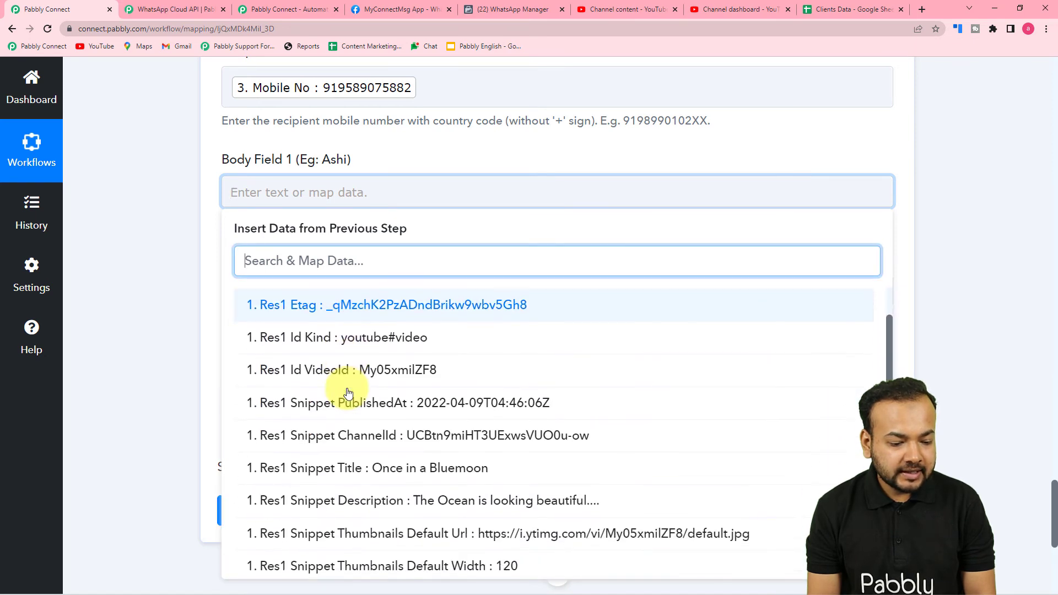
scroll(347, 393, "down", 3)
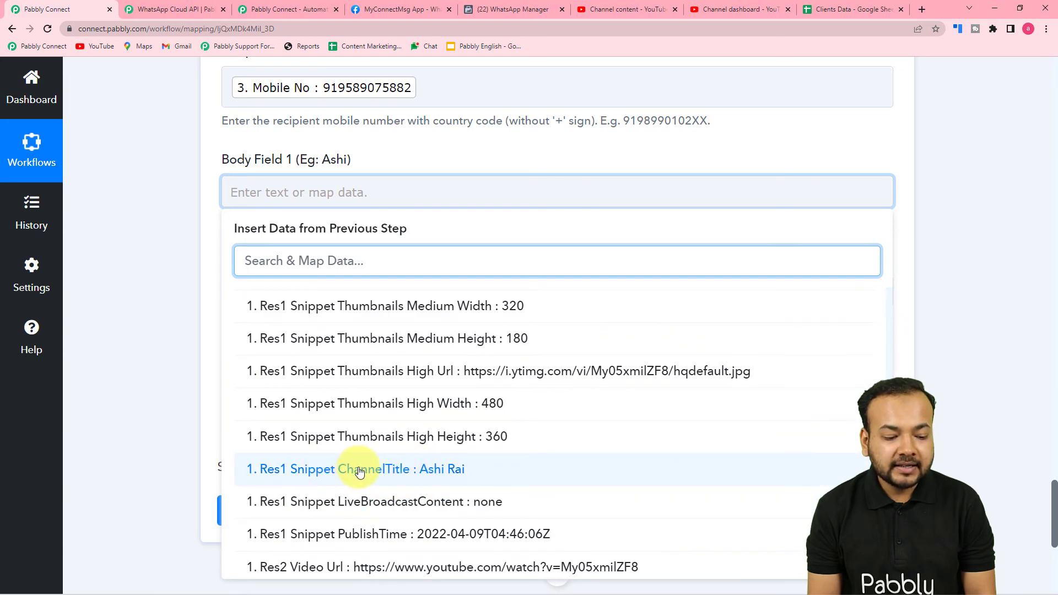
left_click(438, 478)
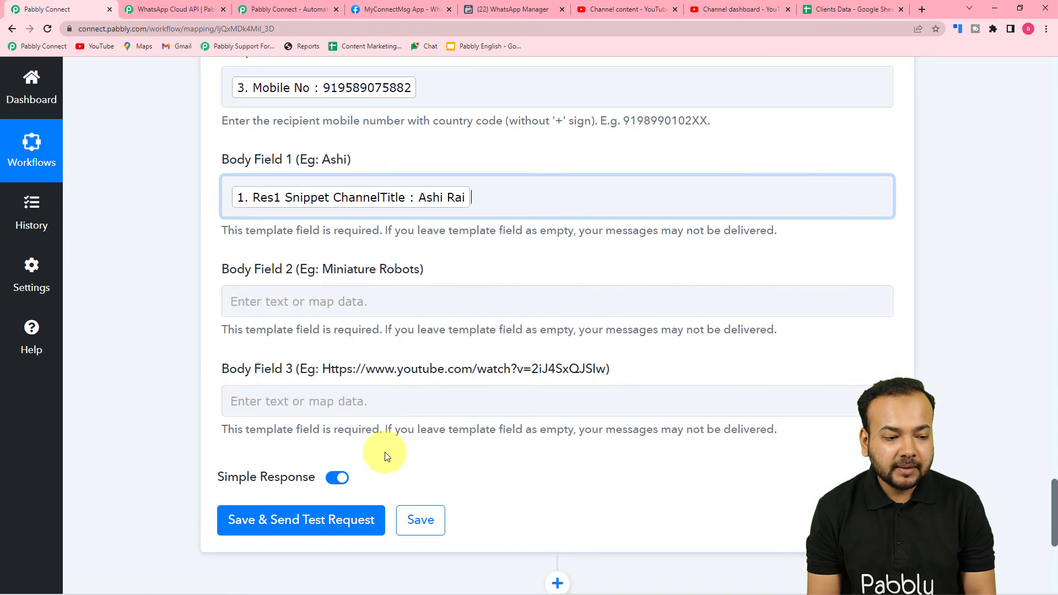
left_click(187, 293)
- Map Body Field 2 of the WhatsApp action to Res1 Snippet Title from the YouTube trigger
scroll(187, 293, "down", 2)
left_click(366, 196)
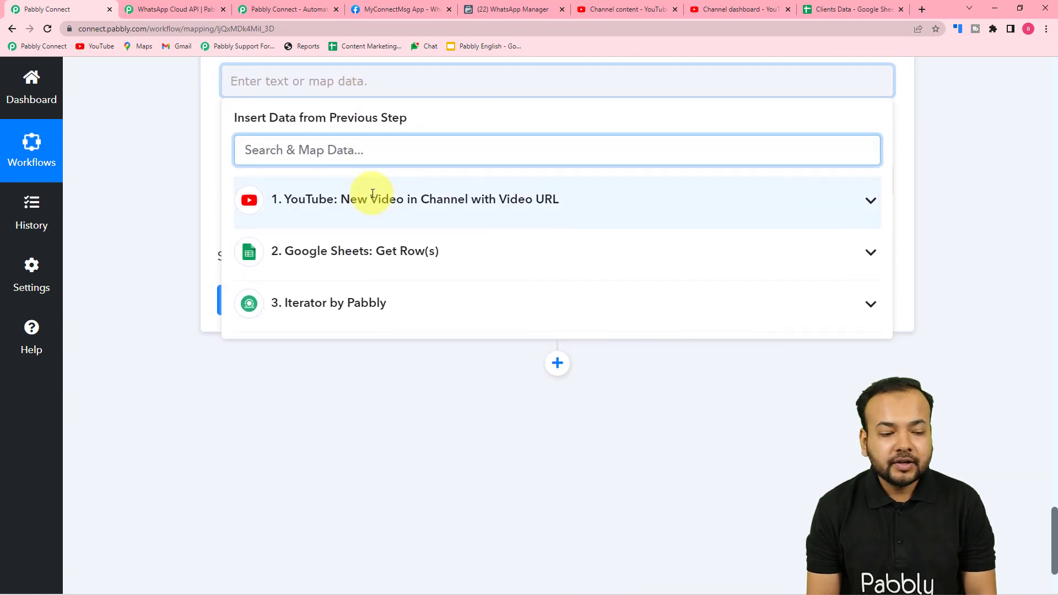
left_click(381, 212)
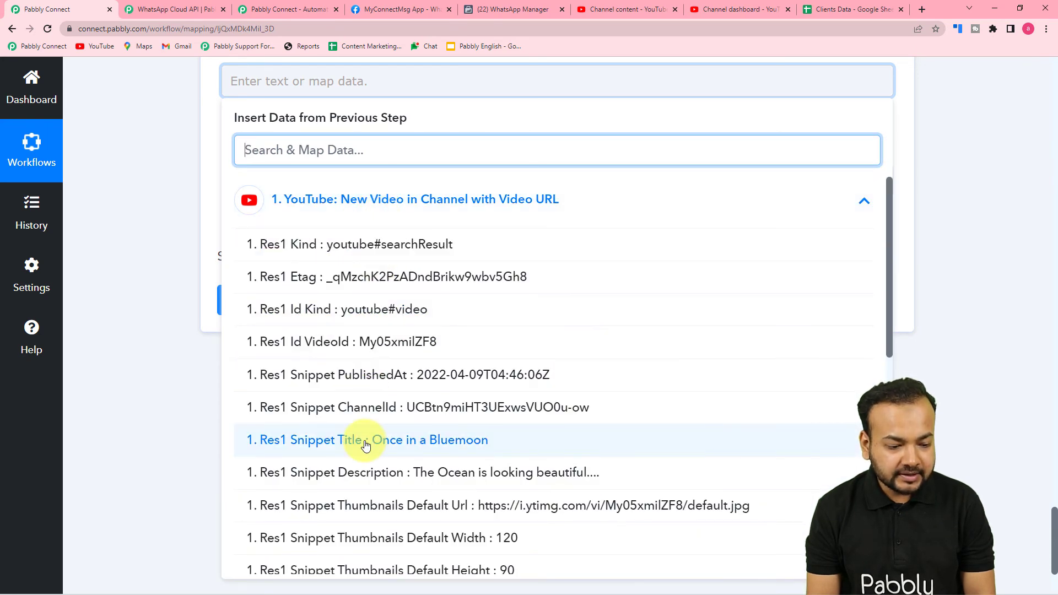
left_click(296, 440)
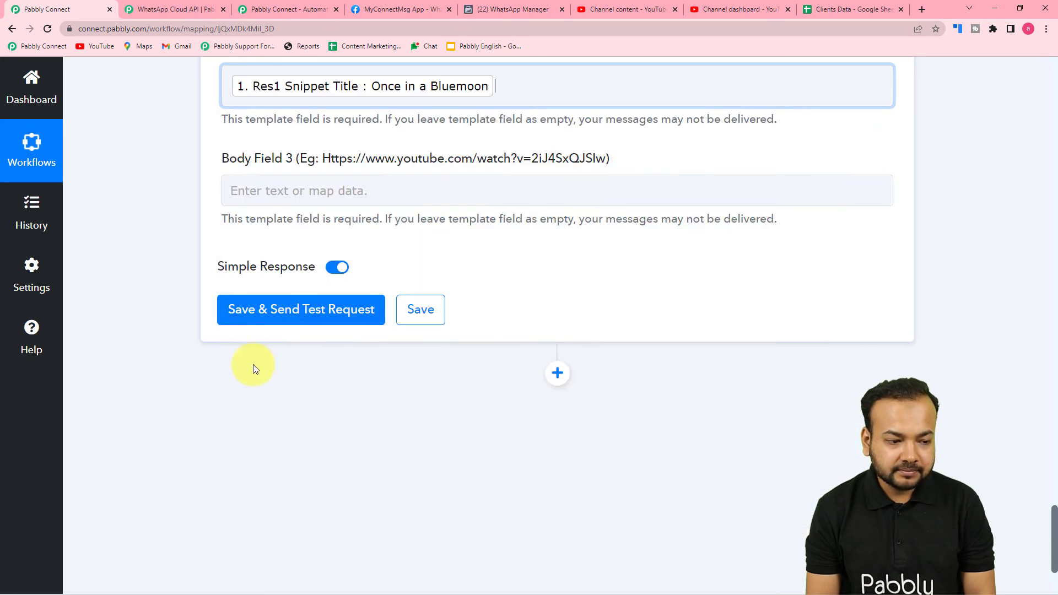
- Map Body Field 3 of the WhatsApp action to Res2 Video Url from the YouTube trigger
left_click(329, 190)
left_click(355, 330)
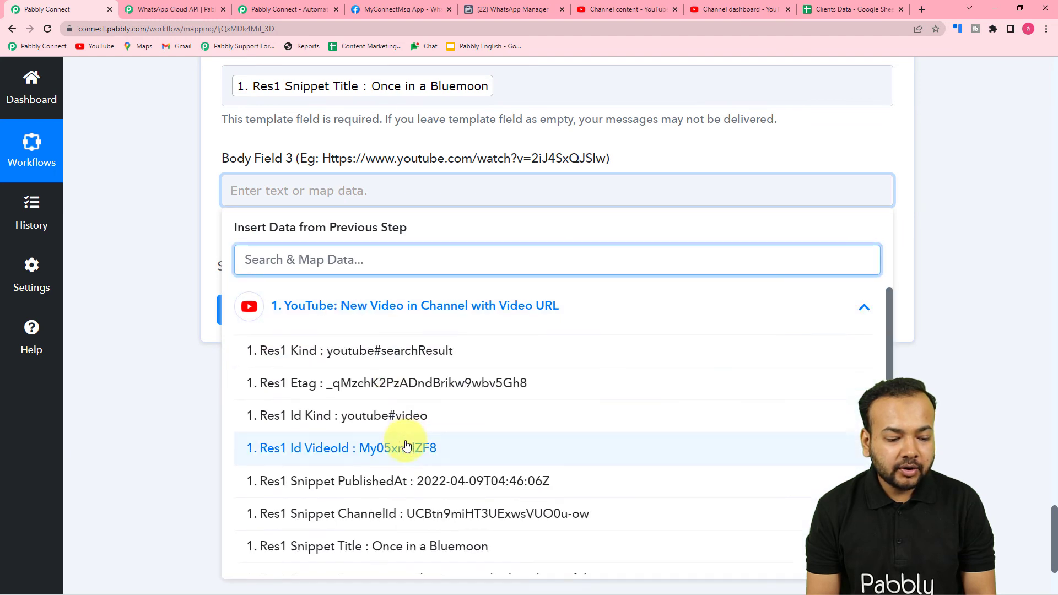
scroll(405, 447, "down", 3)
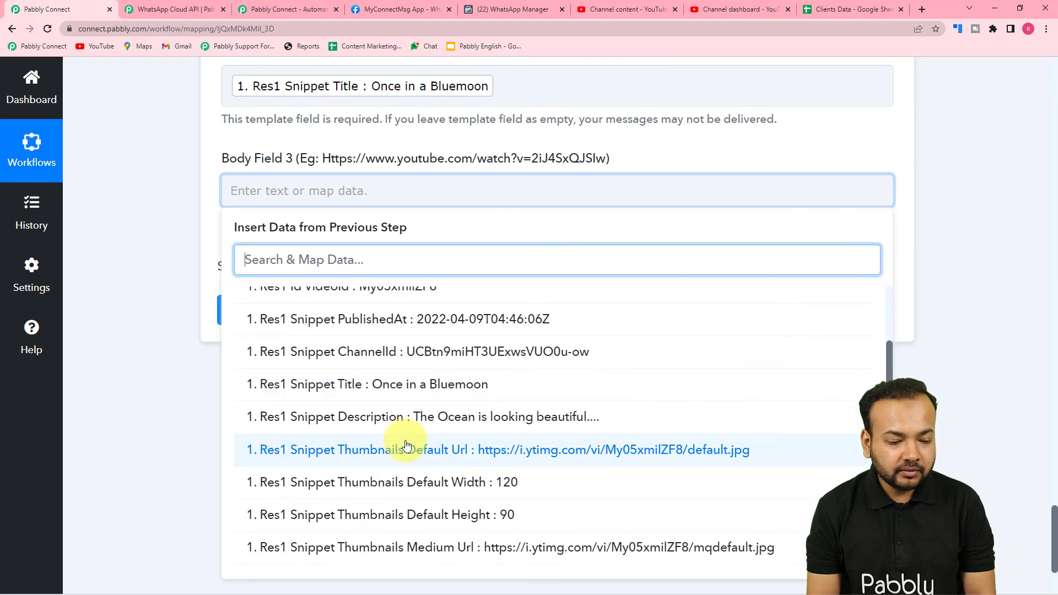
scroll(407, 446, "down", 4)
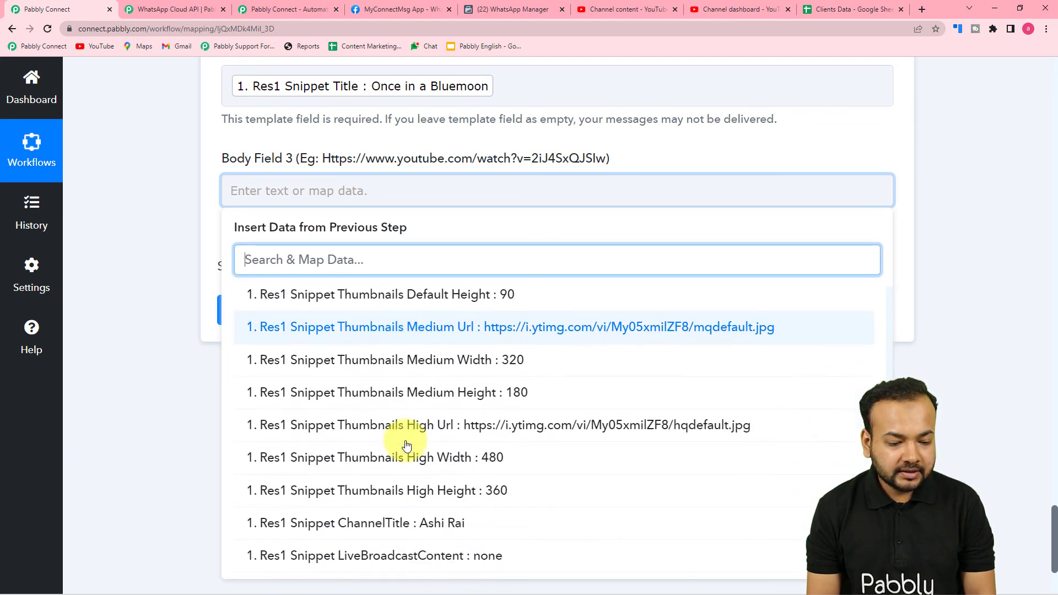
scroll(411, 444, "down", 2)
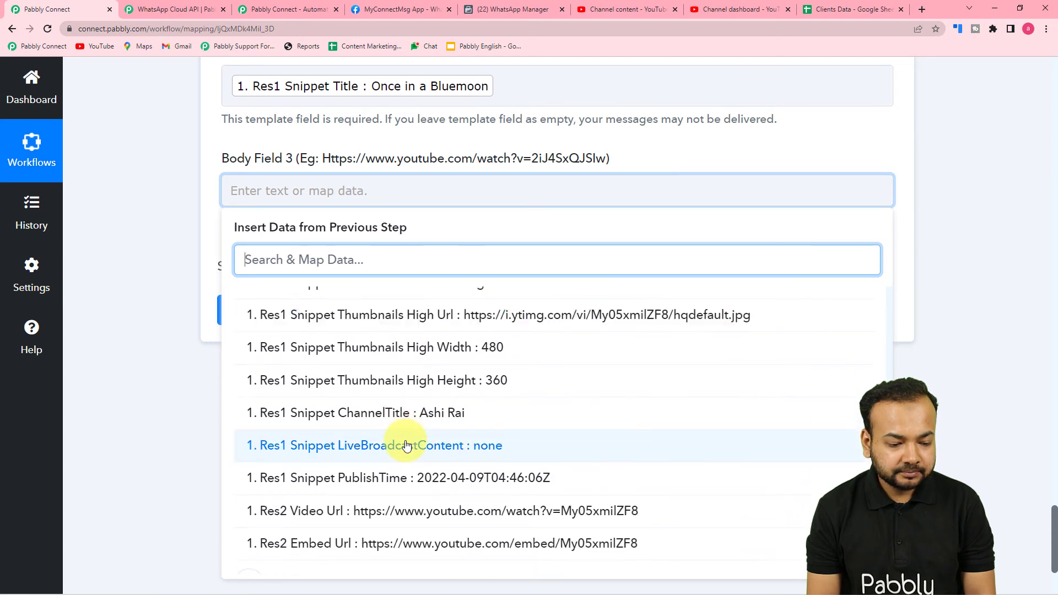
left_click(389, 504)
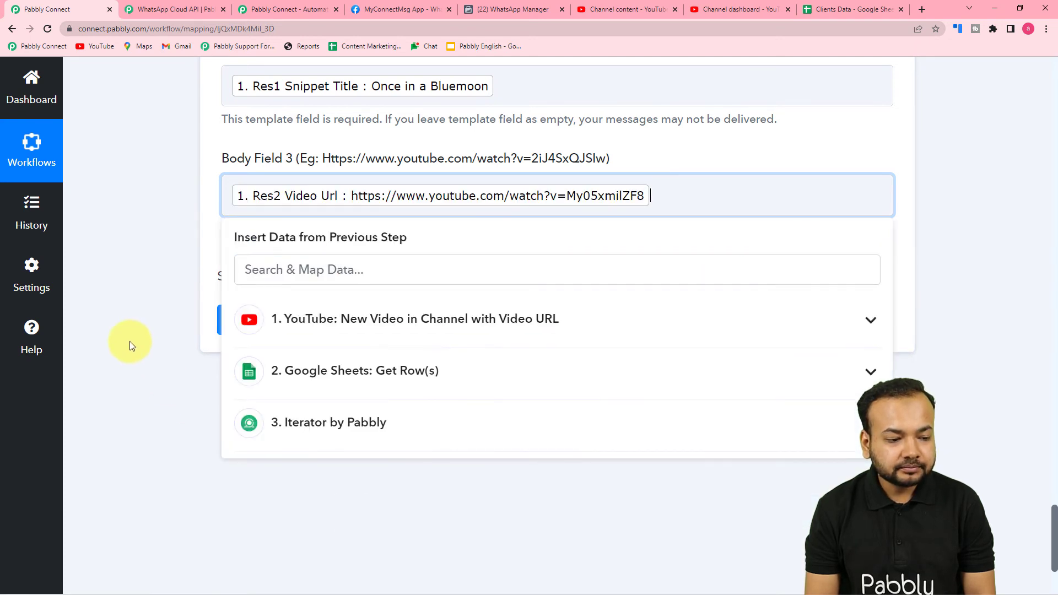
left_click(158, 208)
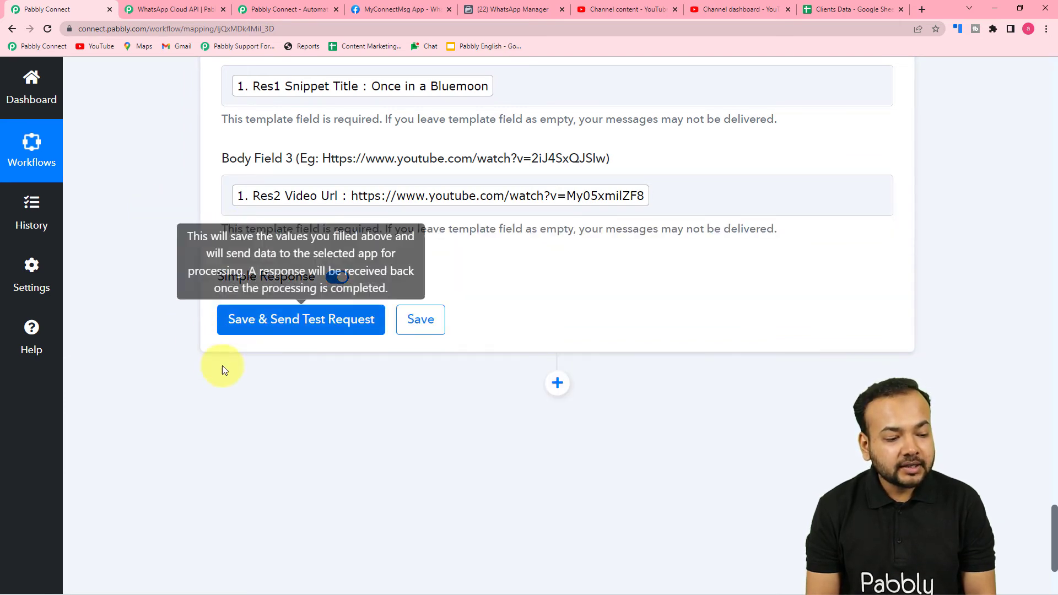
- Review the WhatsApp action's mapped recipient and body fields, save the action and send a test request
scroll(557, 438, "up", 6)
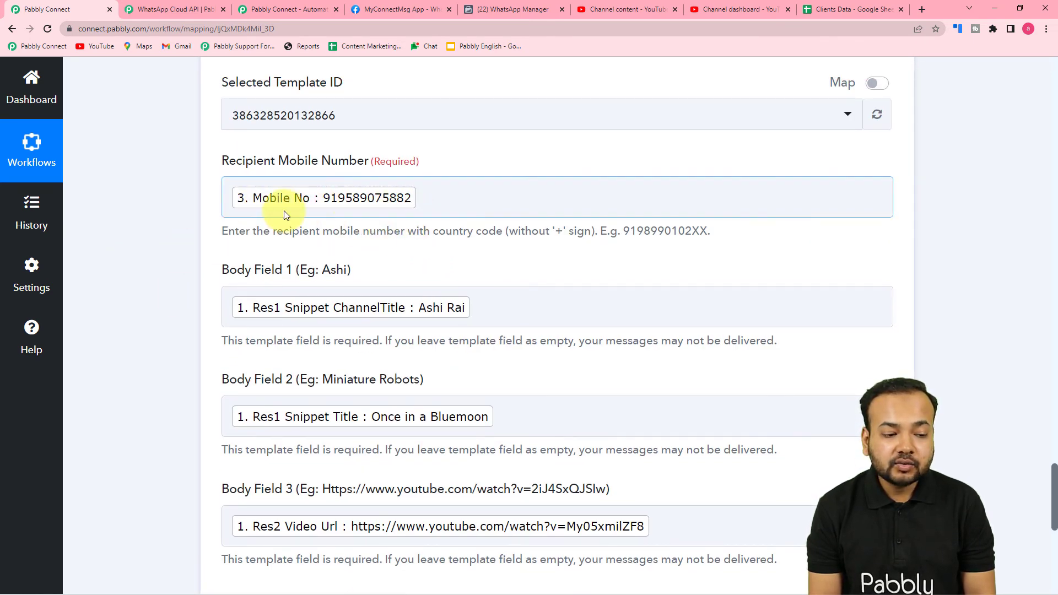
scroll(113, 255, "down", 3)
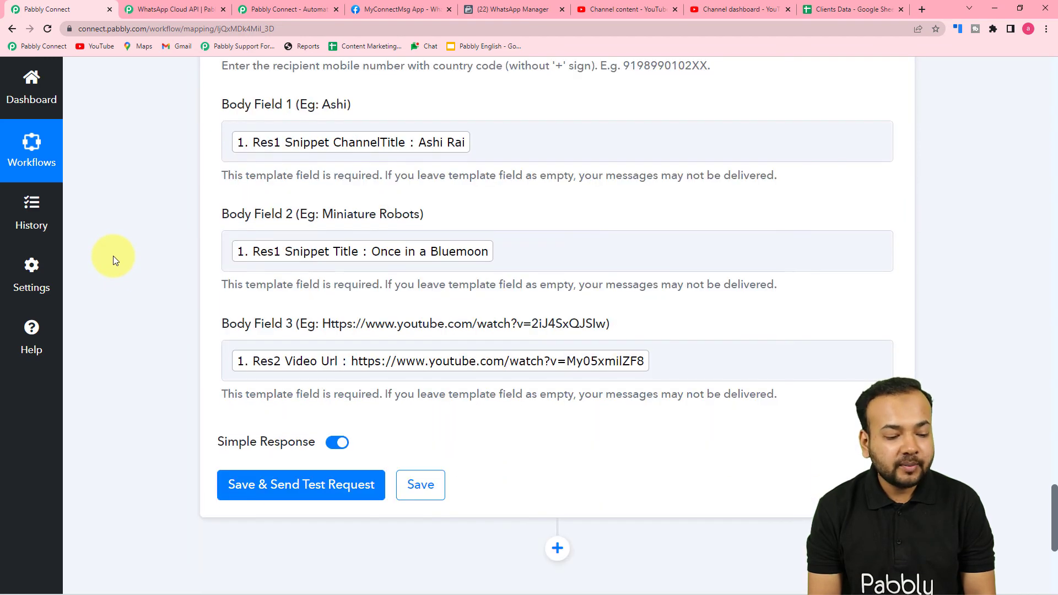
scroll(113, 256, "down", 3)
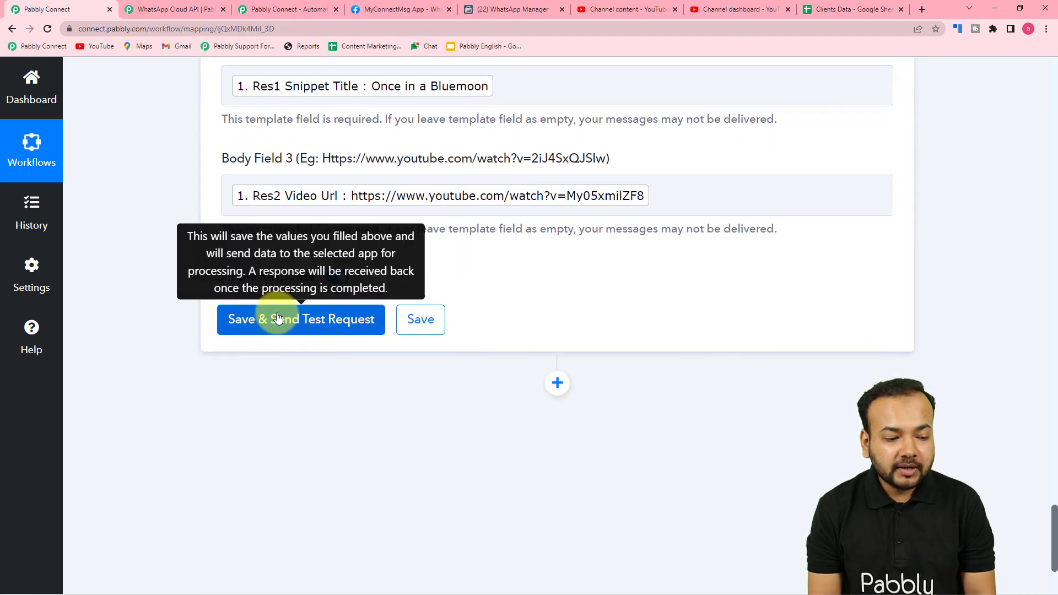
left_click(278, 318)
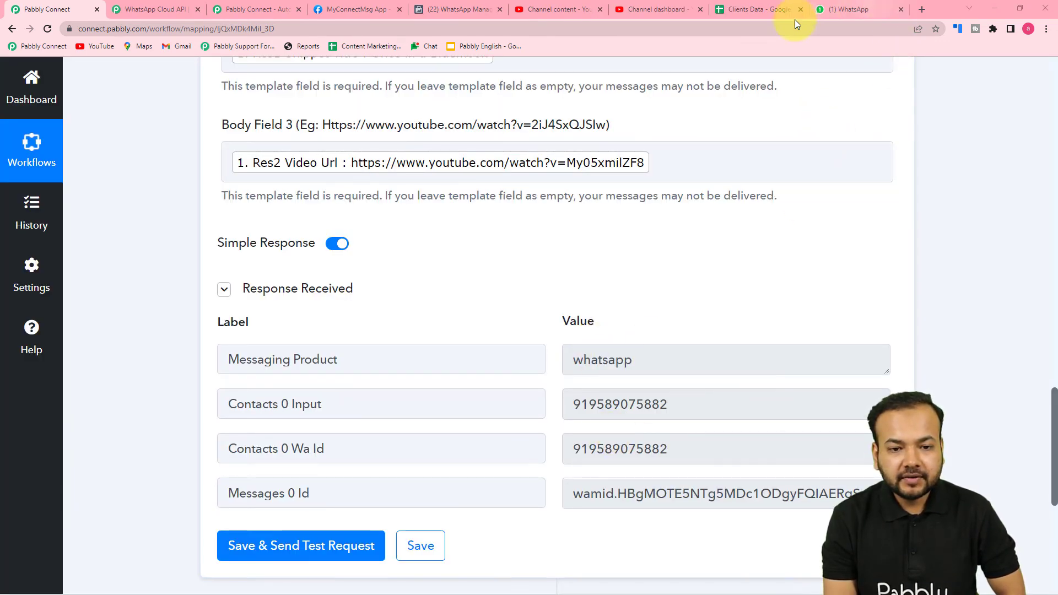
- Switch to WhatsApp Web, check the test message in the Pabbly Office chat, and open its video link with playback paused
left_click(845, 10)
left_click(283, 252)
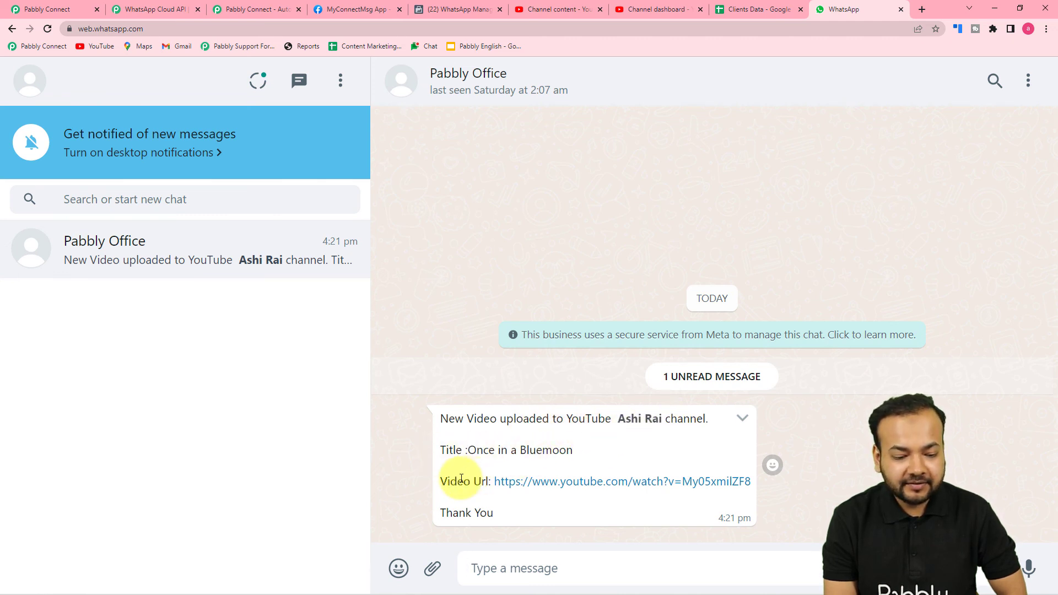
left_click(568, 483)
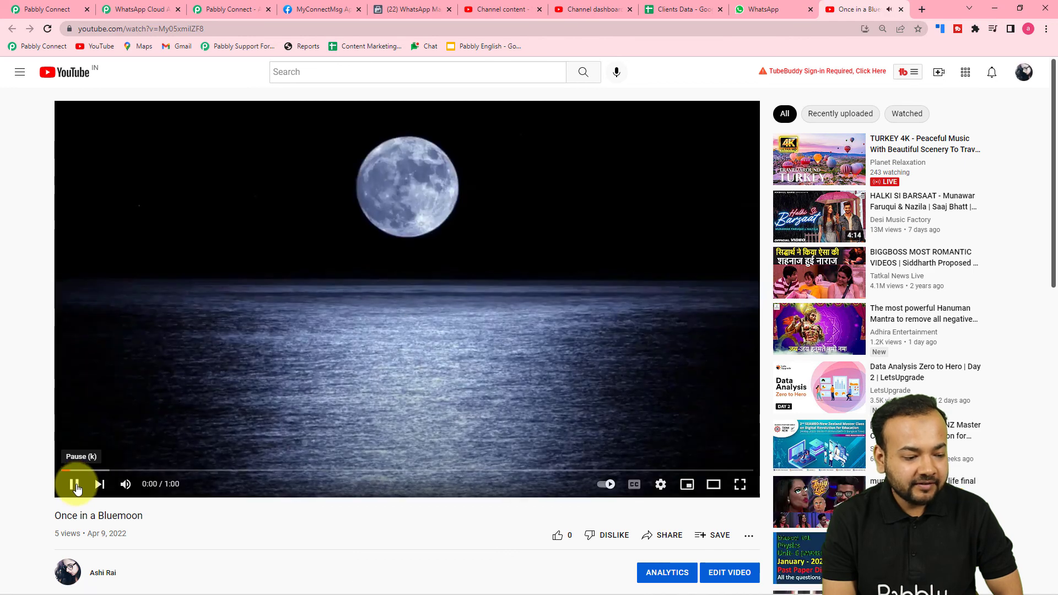
left_click(75, 485)
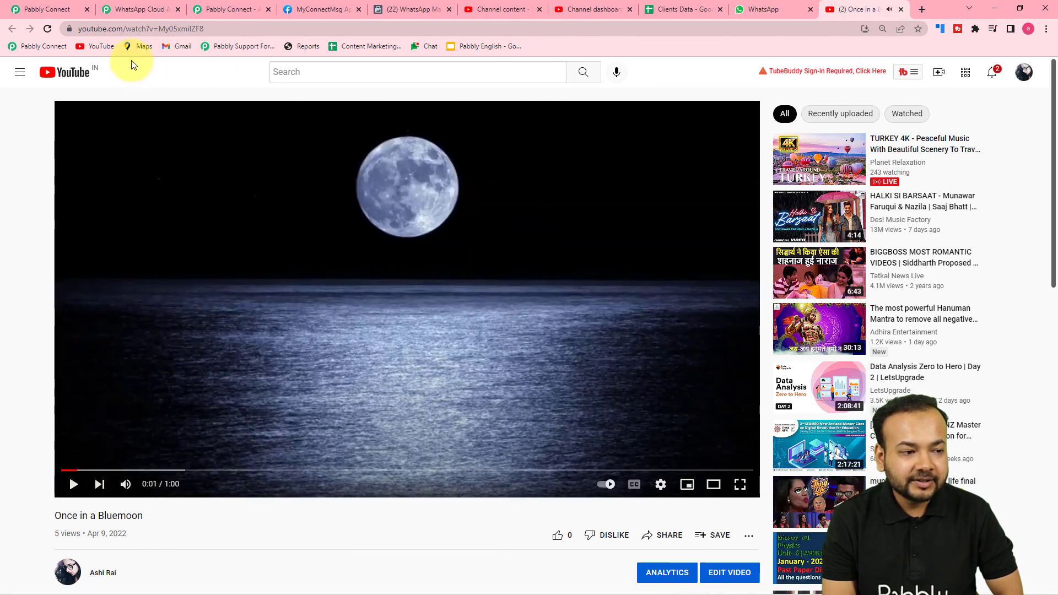
left_click(44, 9)
scroll(226, 262, "up", 3)
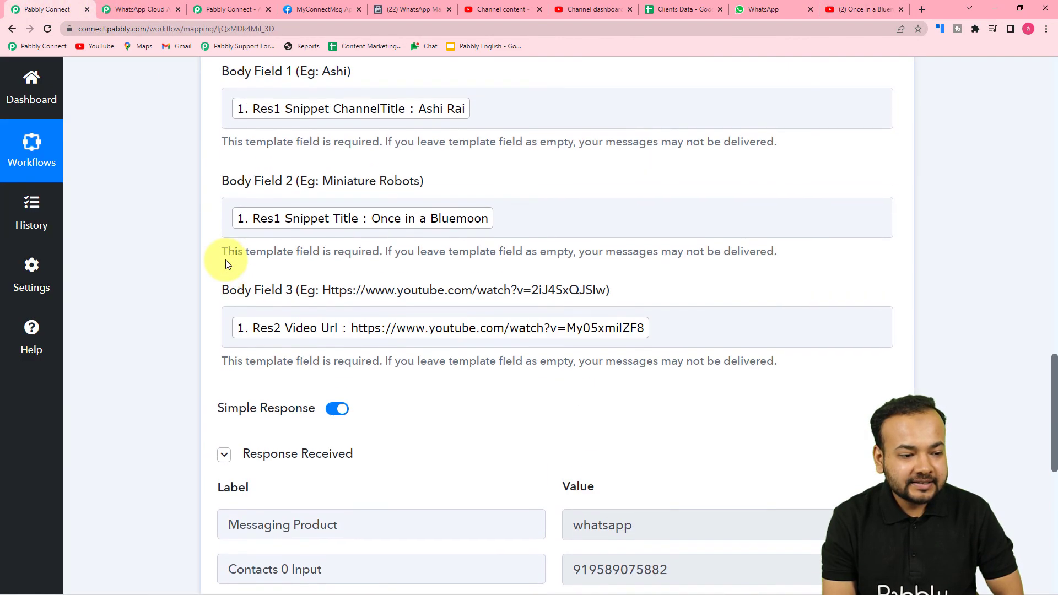
left_click(772, 9)
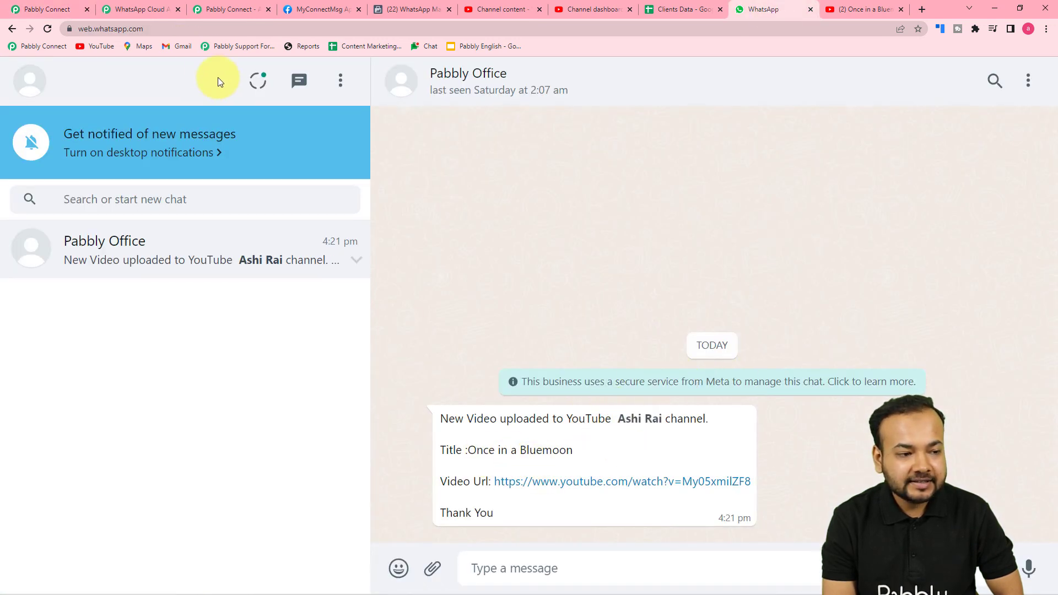
- Switch to the Pabbly Connect workflow and collapse the WhatsApp Cloud API action
left_click(67, 9)
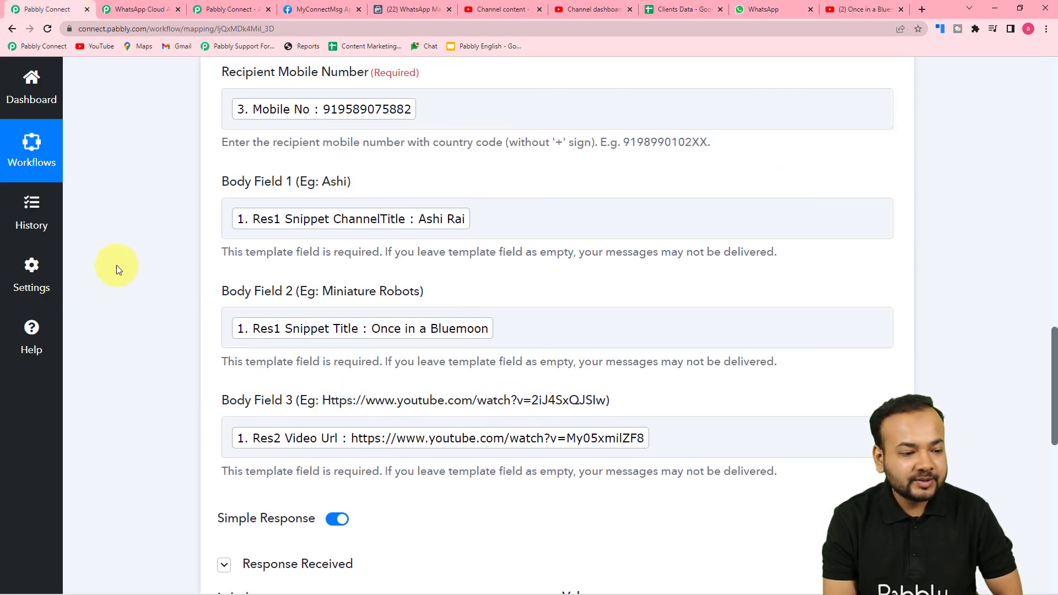
scroll(111, 272, "up", 13)
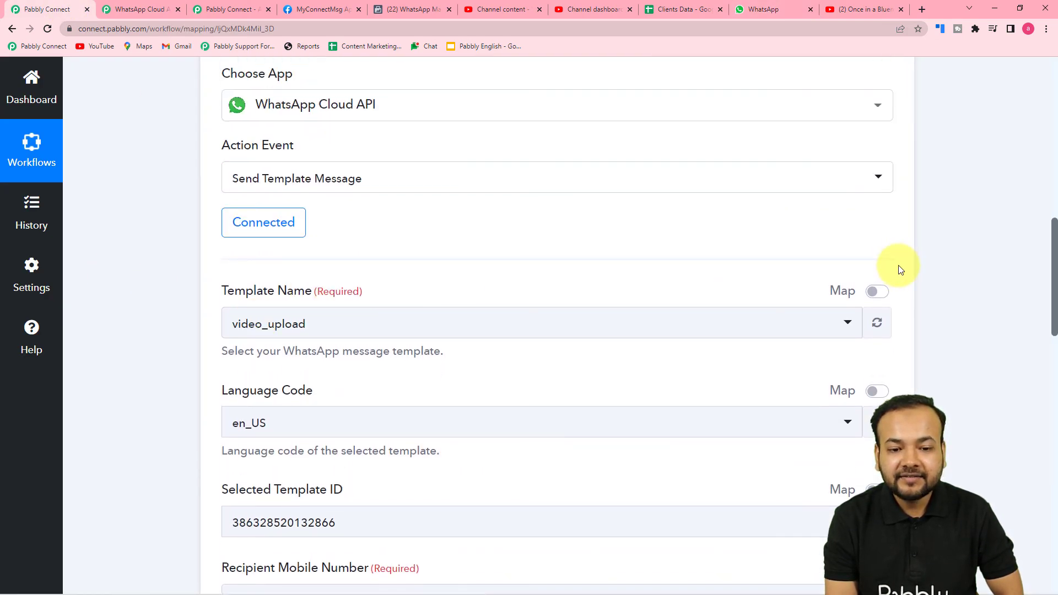
left_click(893, 234)
scroll(995, 264, "up", 4)
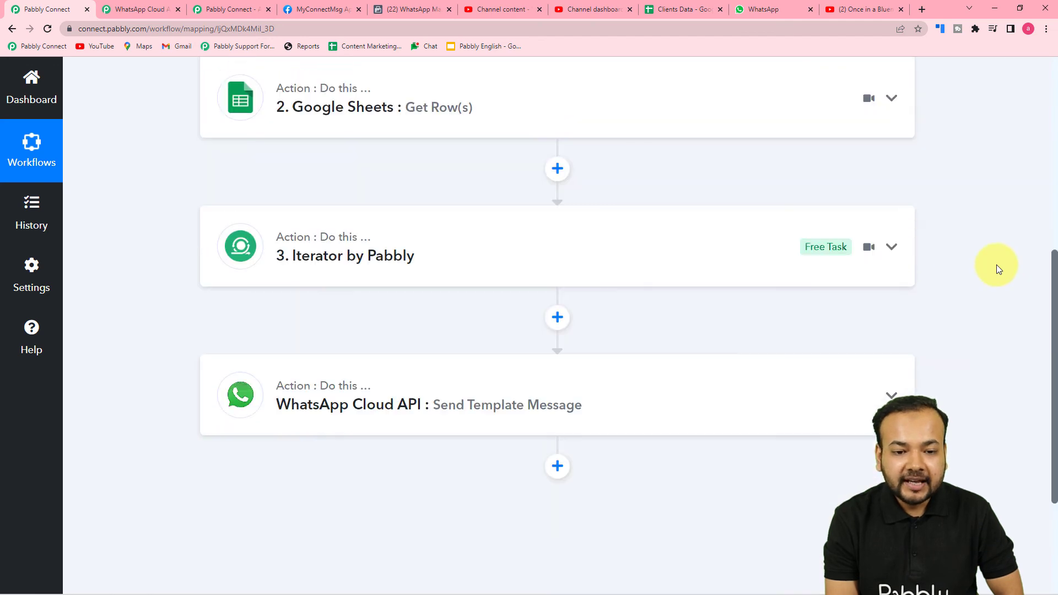
- Review the finished workflow's steps alongside the WhatsApp test message and the Clients Data spreadsheet
scroll(979, 258, "up", 4)
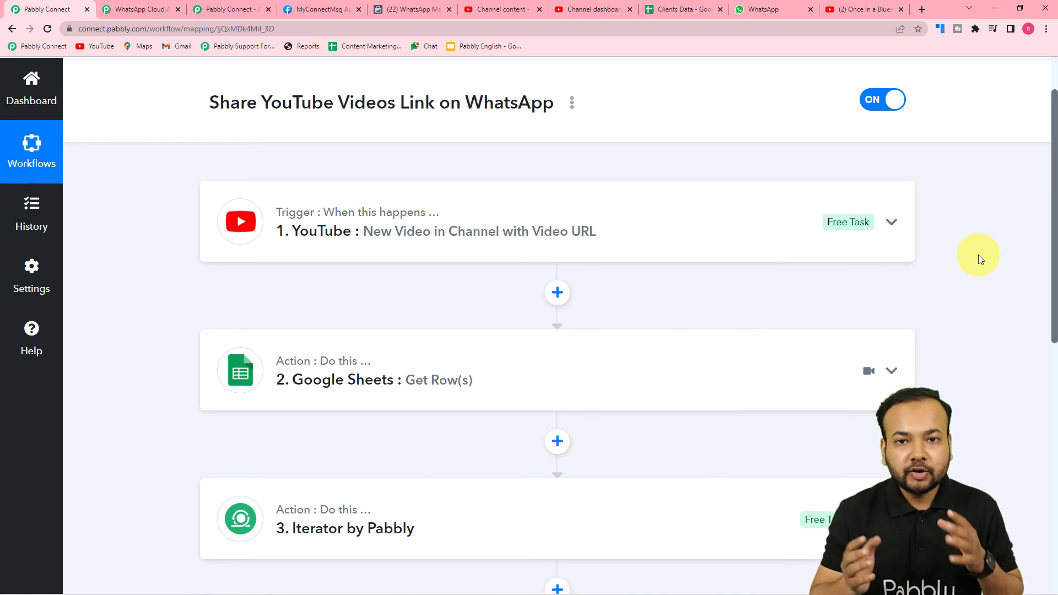
scroll(915, 299, "down", 3)
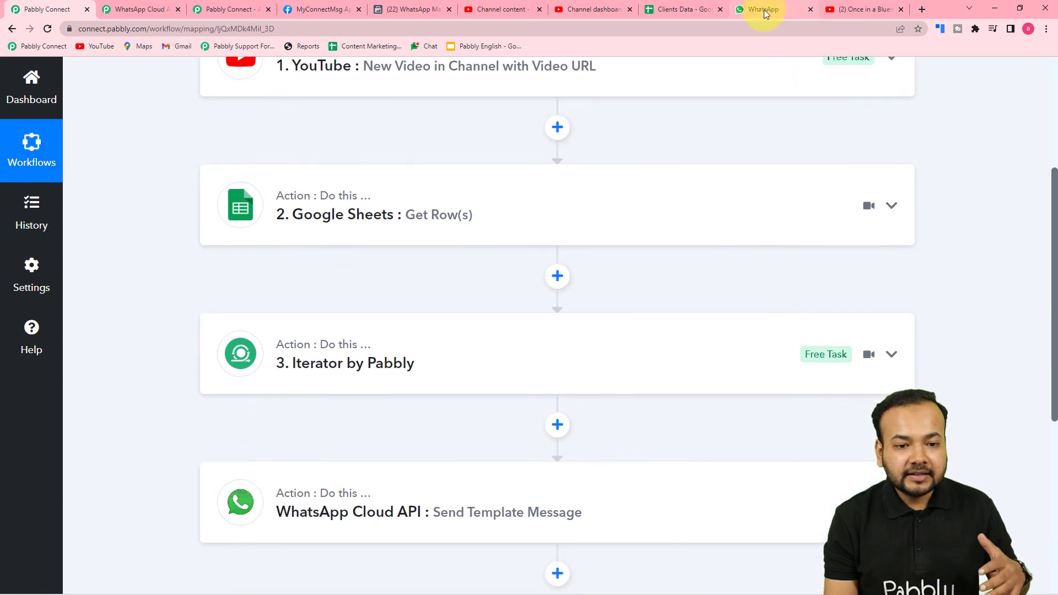
left_click(764, 9)
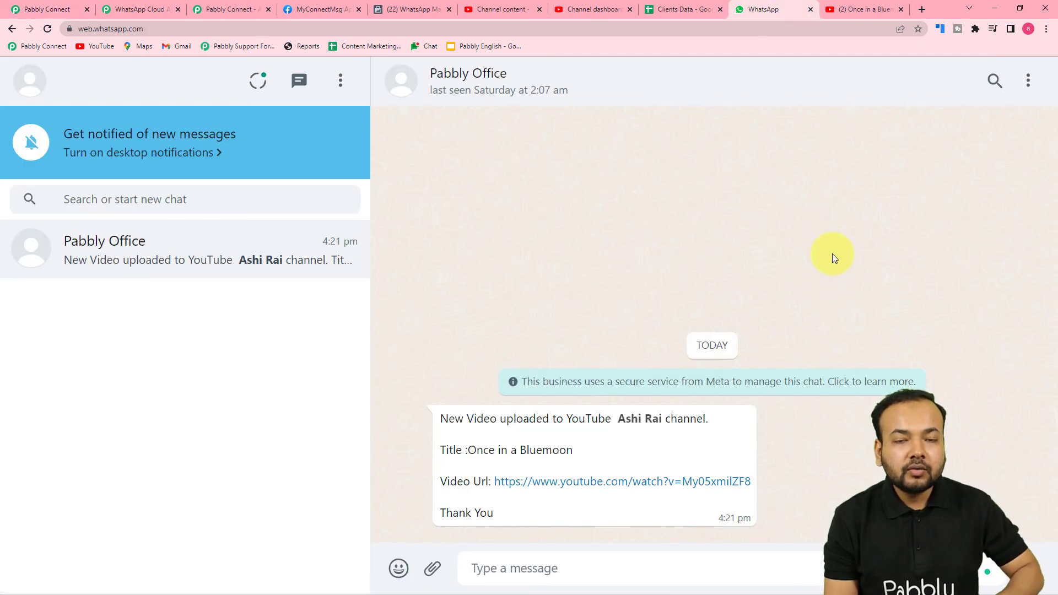
left_click(680, 11)
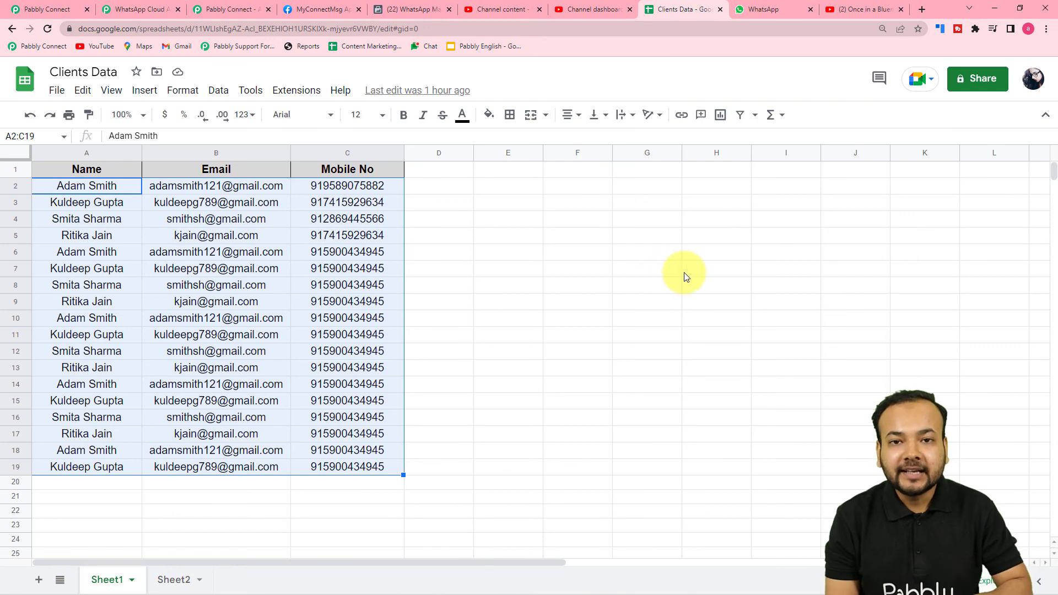
left_click(73, 16)
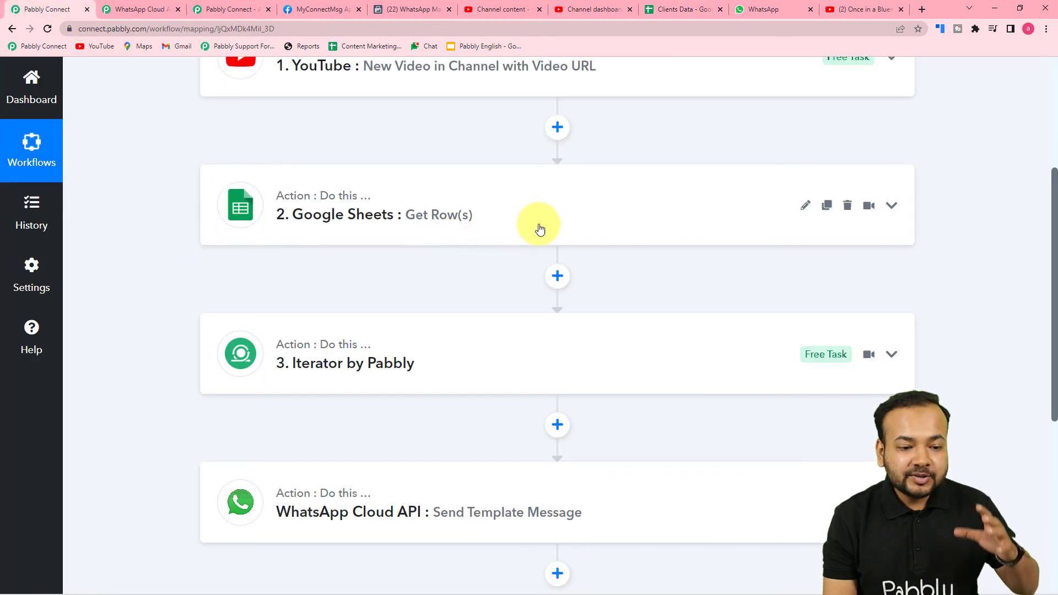